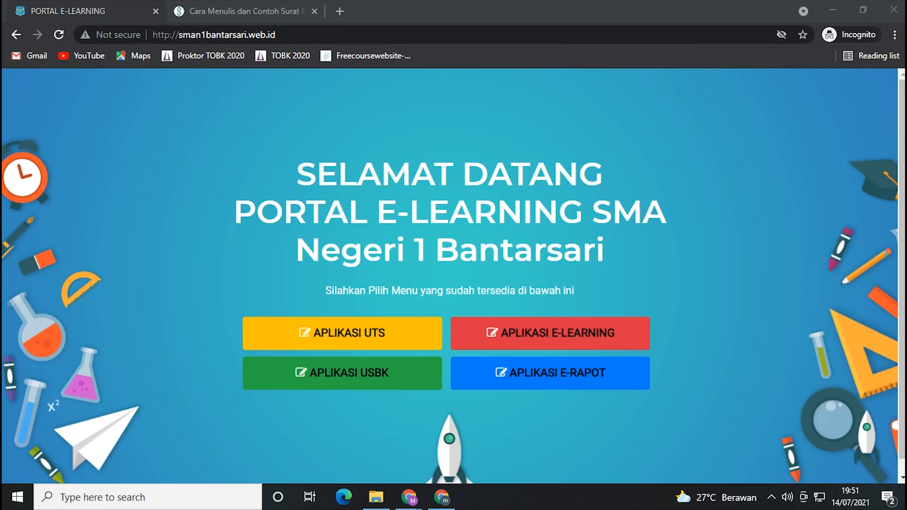
# - Open the e-learning application from the school portal and go to its login page
pyautogui.click(550, 333)
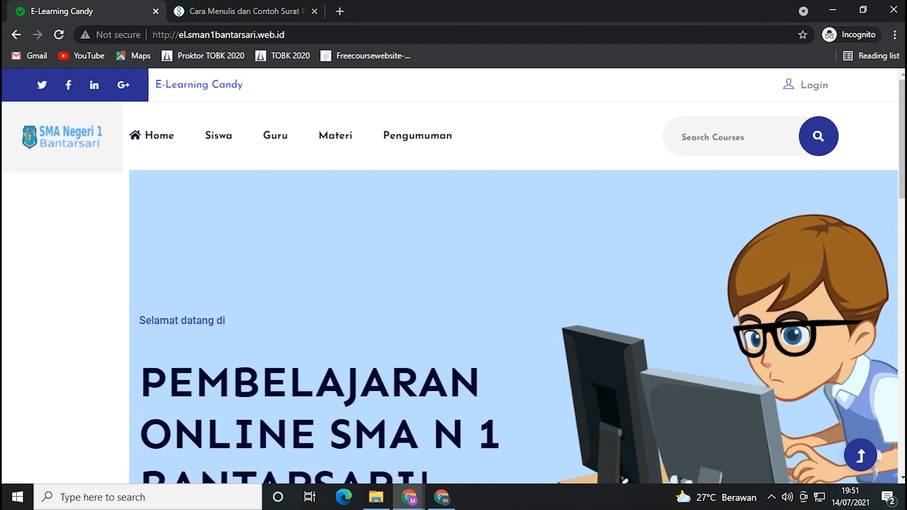
pyautogui.click(811, 85)
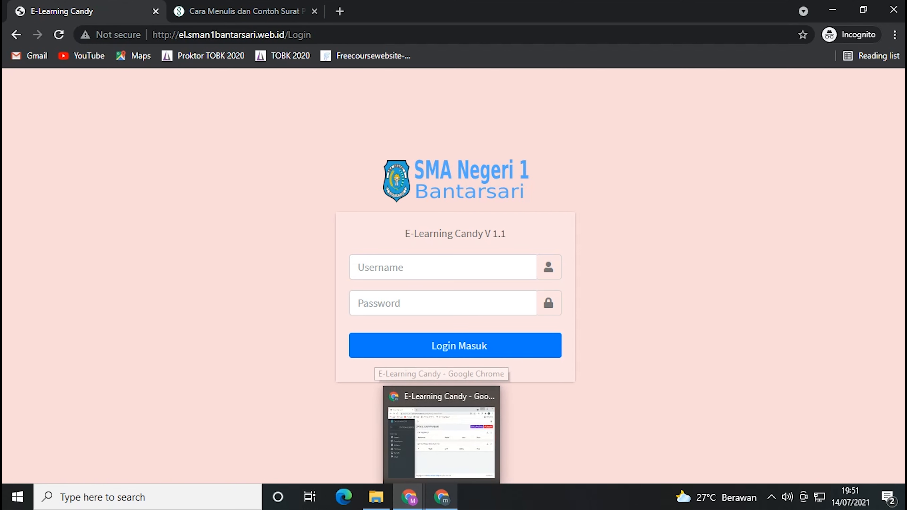
# - Look up the teacher's NIP in the Data Guru list of the administrator's browser window, and return to the login page
pyautogui.click(441, 497)
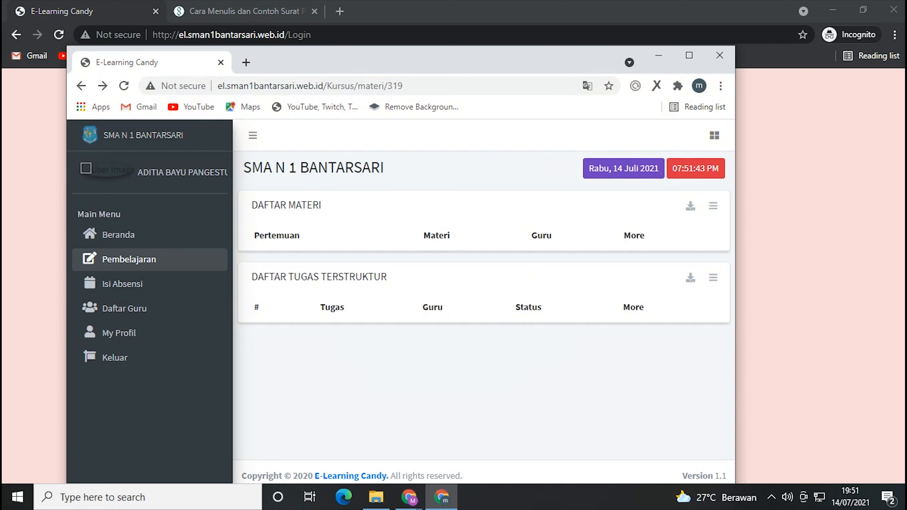
pyautogui.click(441, 497)
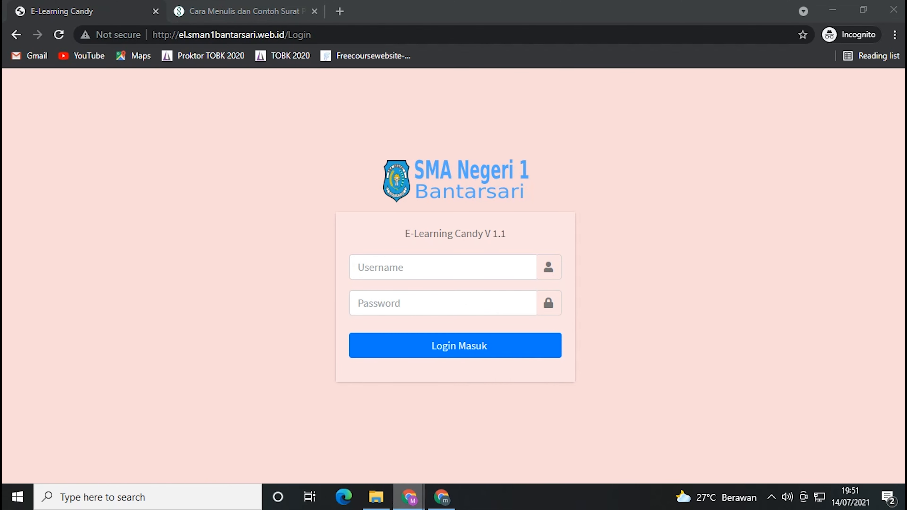
pyautogui.moveTo(409, 496)
pyautogui.click(335, 443)
pyautogui.click(89, 11)
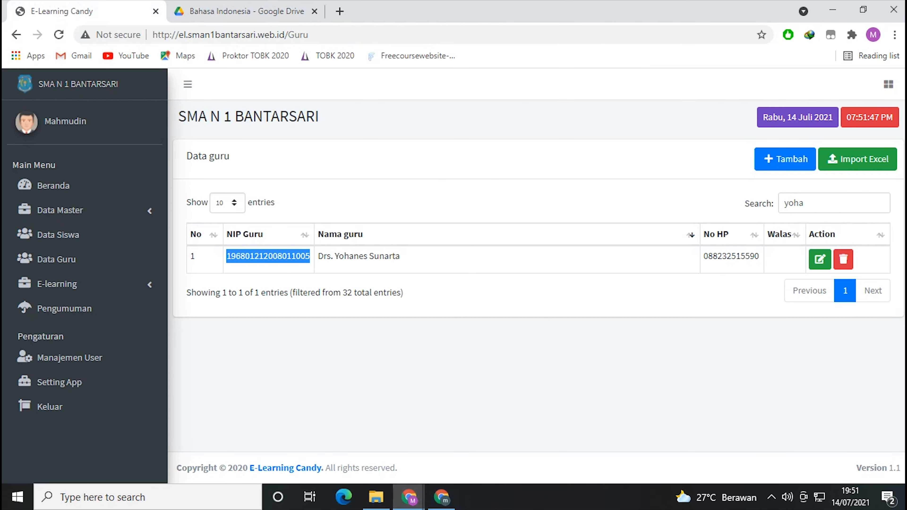
pyautogui.click(441, 496)
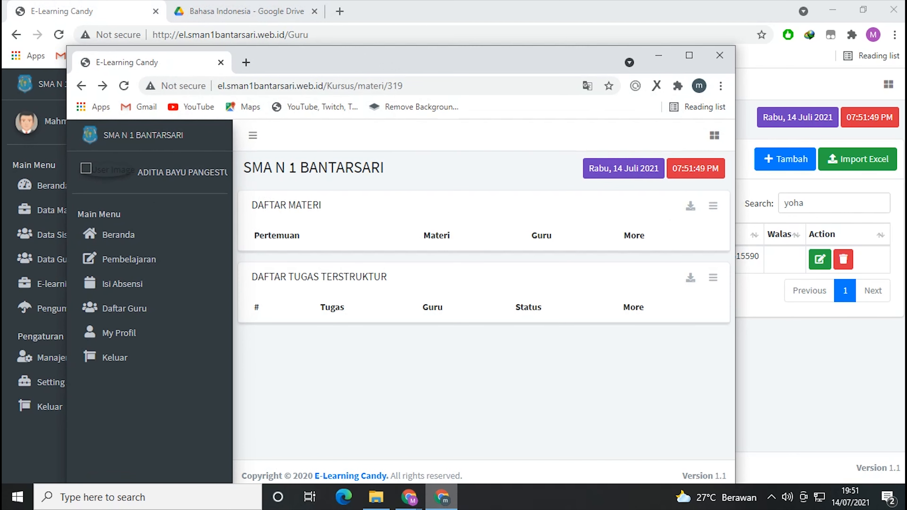
pyautogui.click(409, 497)
pyautogui.click(480, 443)
# - Log in to the e-learning application with the teacher's NIP as username and the account password
pyautogui.click(443, 267)
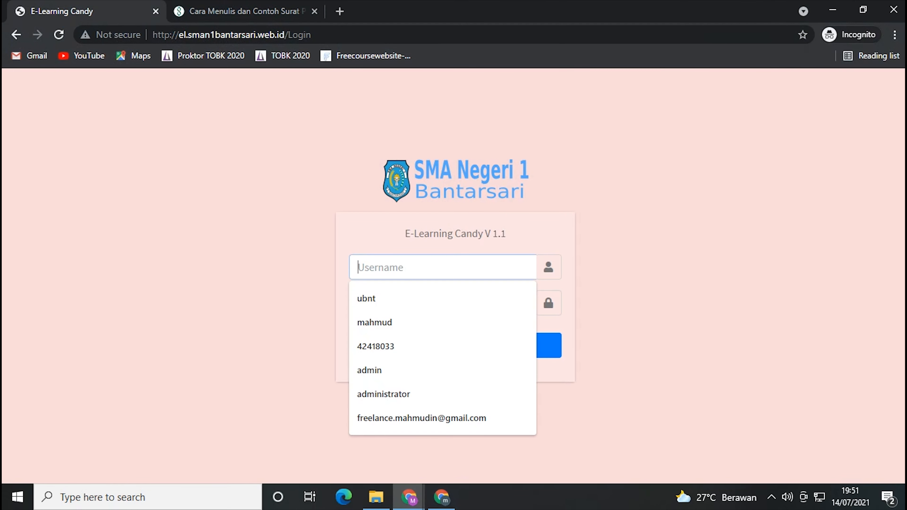
pyautogui.hotkey('ctrl', 'v')
pyautogui.press('Tab')
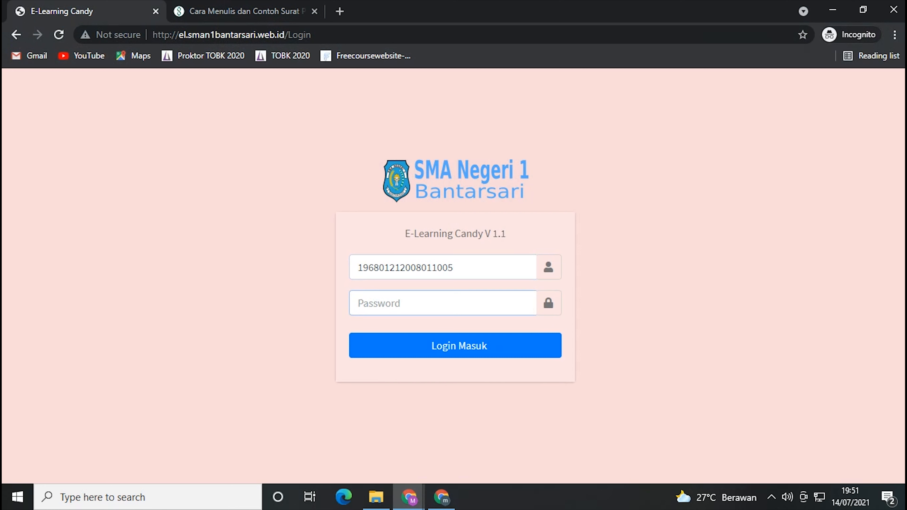
pyautogui.write('********')
pyautogui.press('Return')
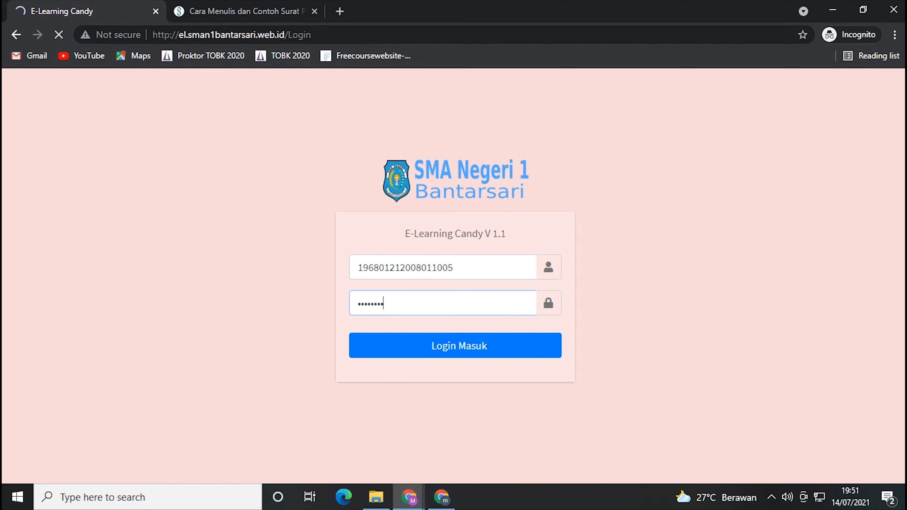
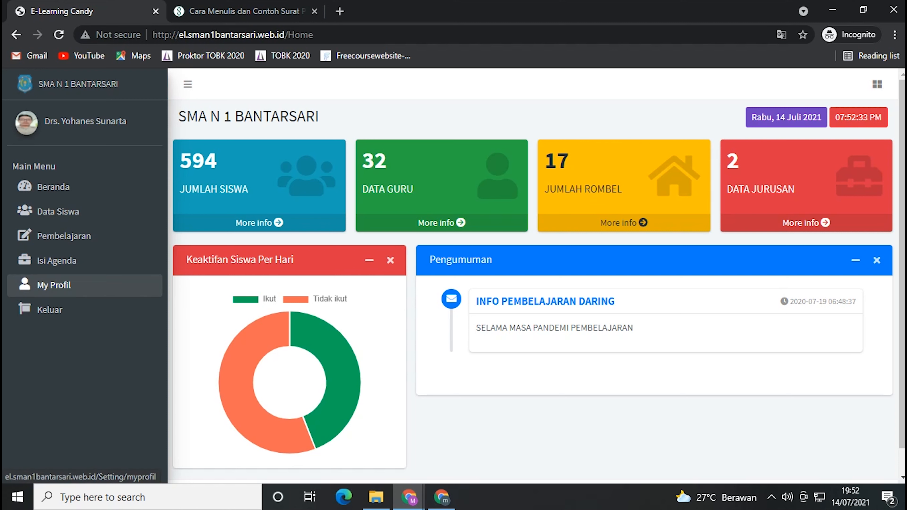
# - Open the teacher's profile page and examine its editable fields, from phone number and password change to address and profile photo
pyautogui.click(54, 285)
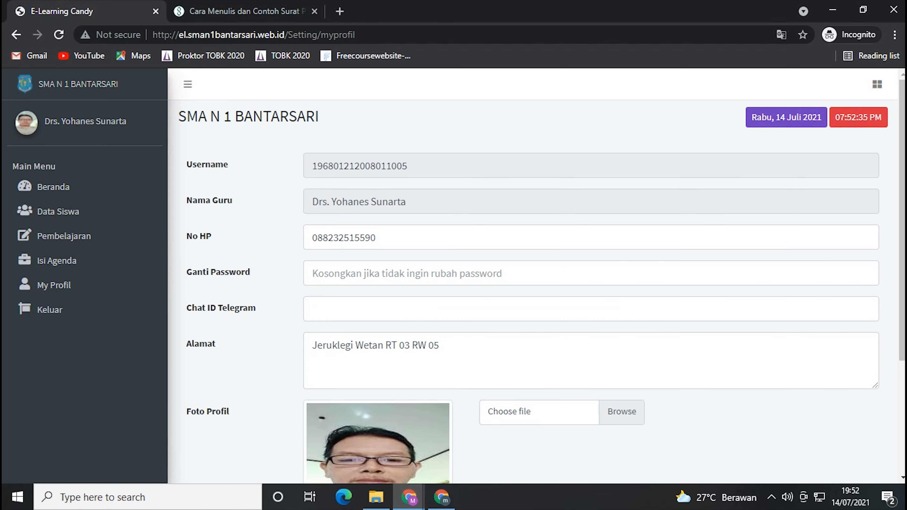
pyautogui.scroll(-2, 536, 278)
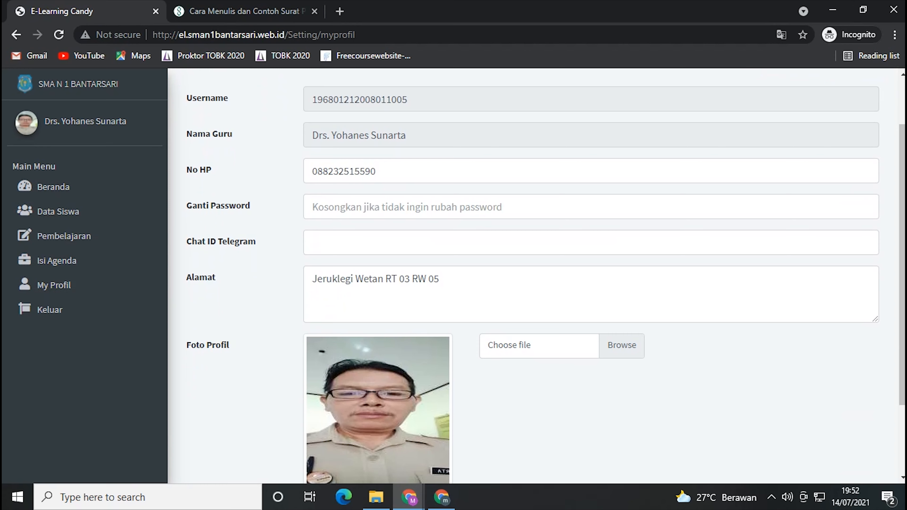
pyautogui.scroll(-3, 536, 275)
pyautogui.scroll(5, 536, 275)
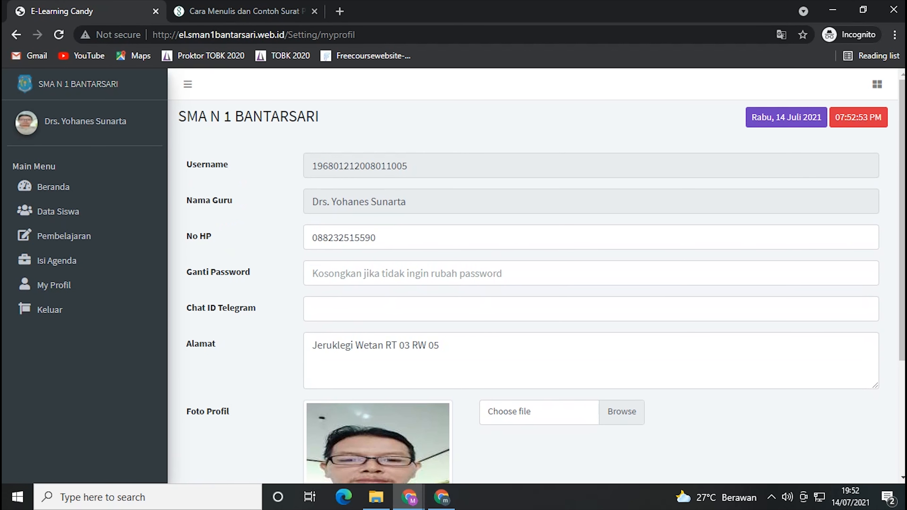
pyautogui.scroll(-5, 536, 275)
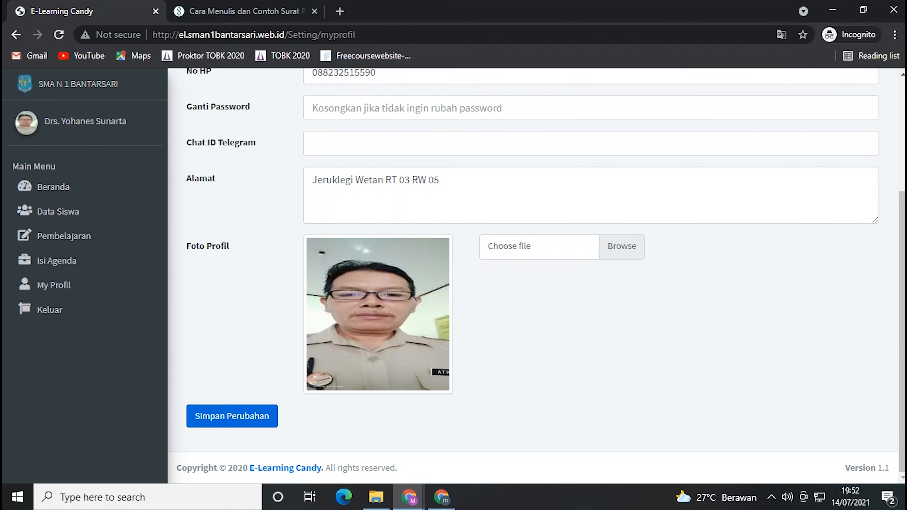
pyautogui.scroll(5, 535, 275)
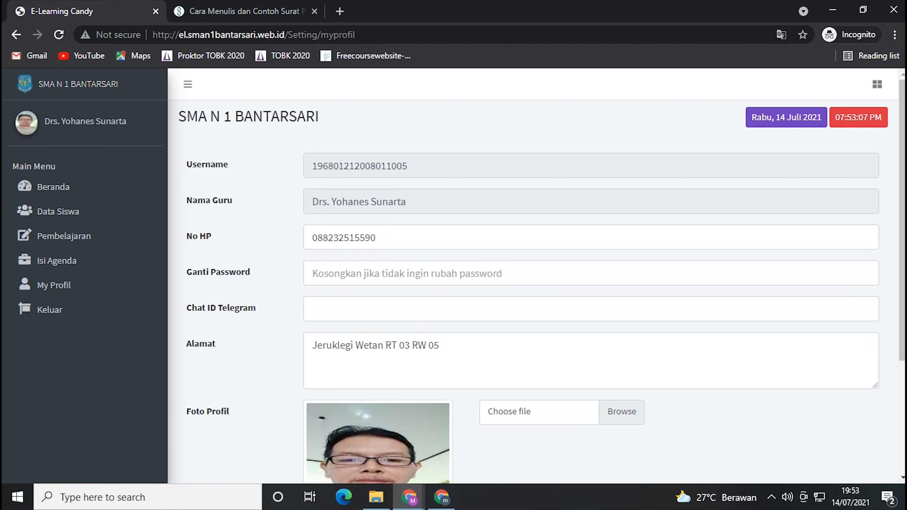
pyautogui.scroll(-5, 535, 275)
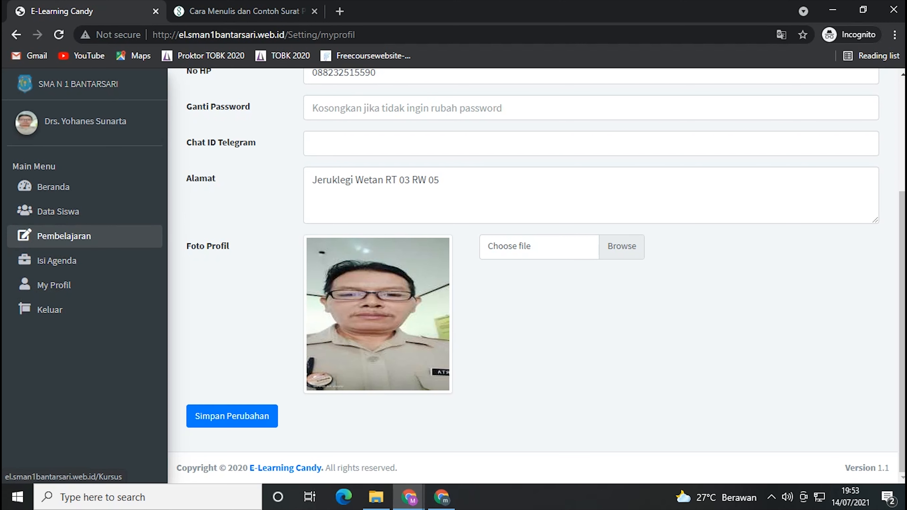
# - Delete the BAHASA INDONESIA course for classes XI-IPS-1 and XI-IPS-2 from the Pembelajaran page
pyautogui.click(64, 236)
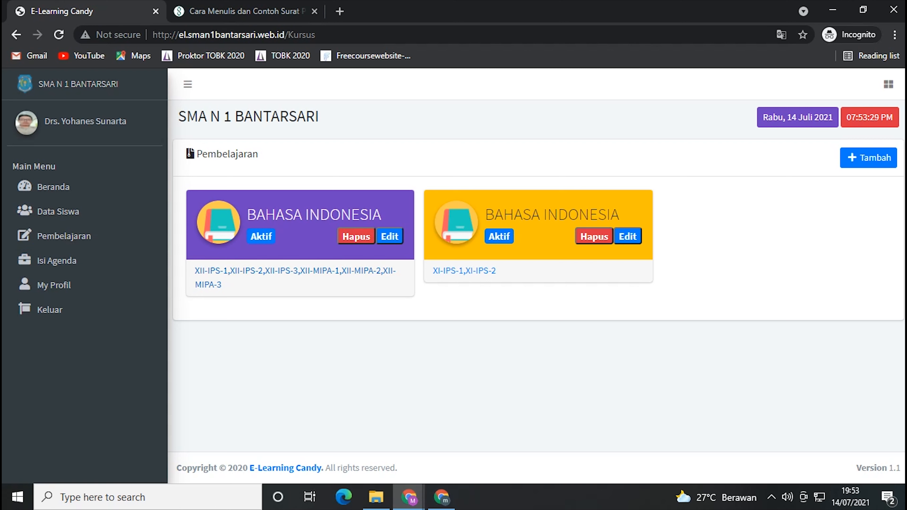
pyautogui.click(595, 236)
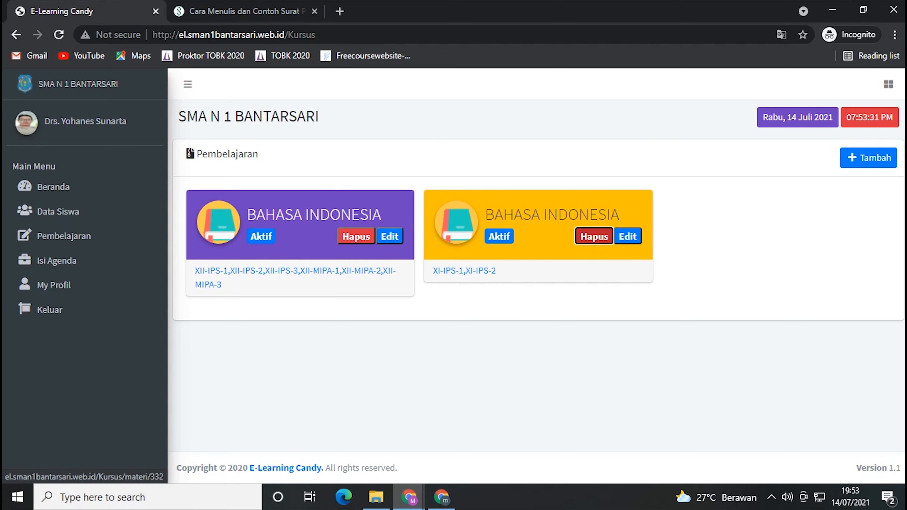
pyautogui.click(413, 306)
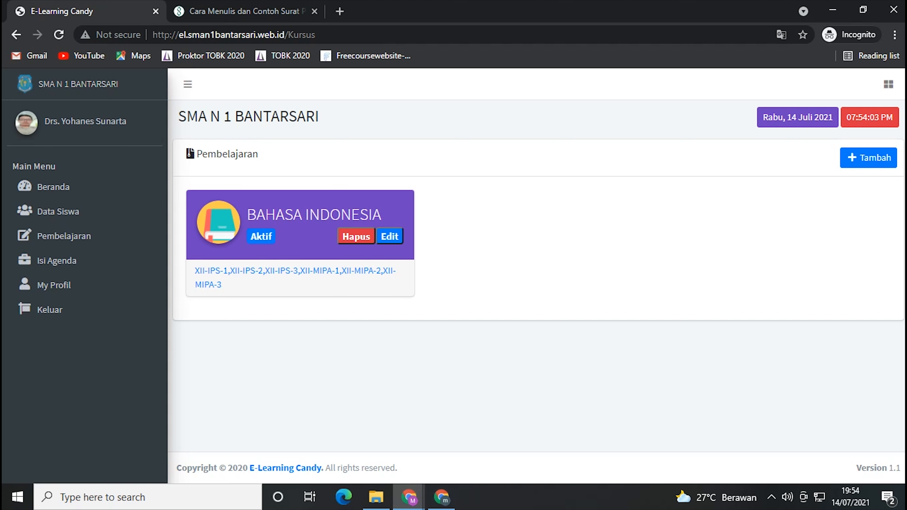
# - Start a new course and choose BAHASA INDONESIA as its Nama Pembelajaran
pyautogui.click(868, 158)
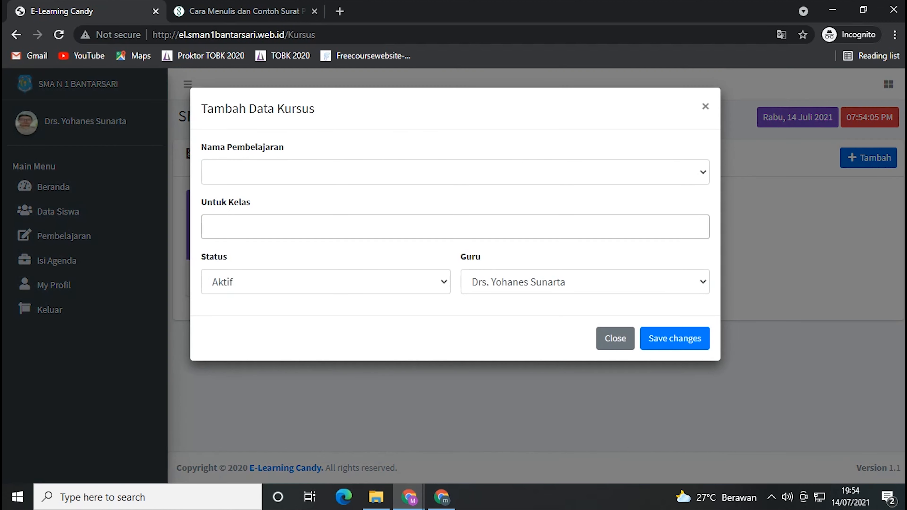
pyautogui.click(455, 173)
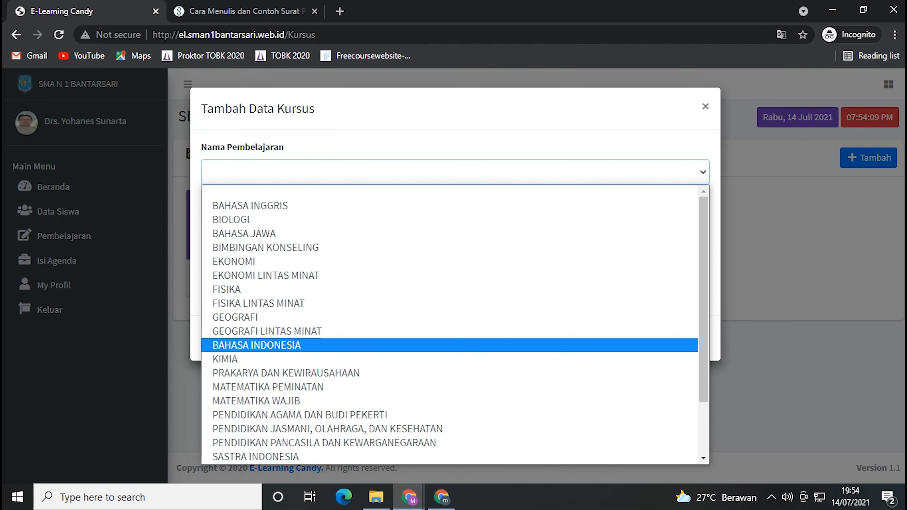
pyautogui.click(455, 344)
# - Assign the new course to classes XI-IPS-1 and XI-IPS-2 and save it
pyautogui.click(456, 227)
pyautogui.scroll(-3, 455, 315)
pyautogui.scroll(3, 456, 271)
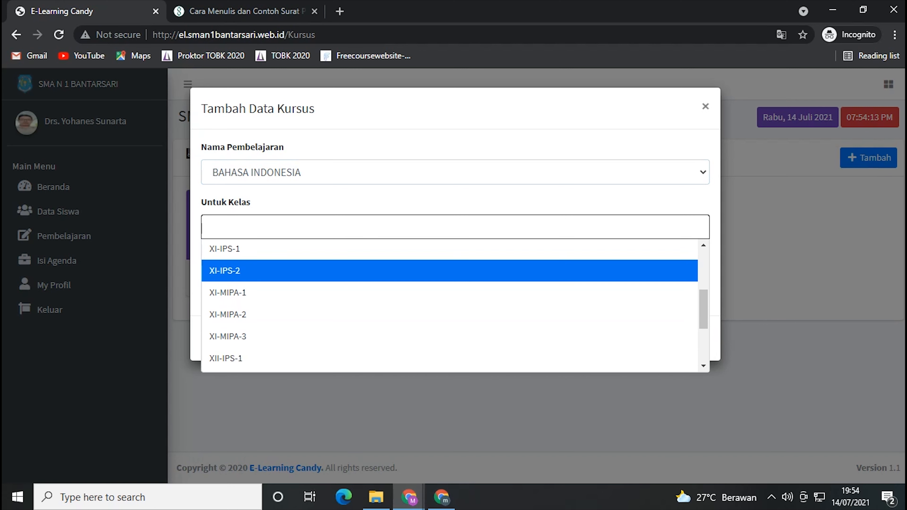
pyautogui.scroll(3, 455, 271)
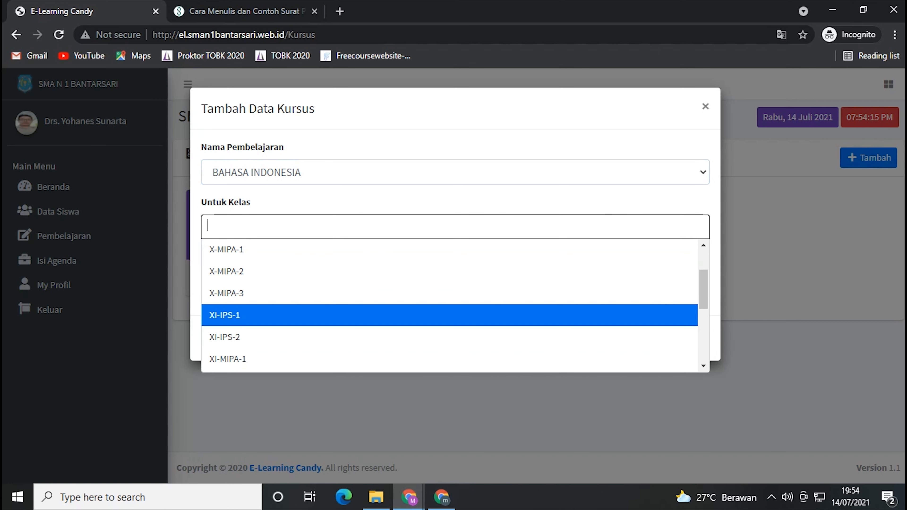
pyautogui.click(456, 314)
pyautogui.click(455, 228)
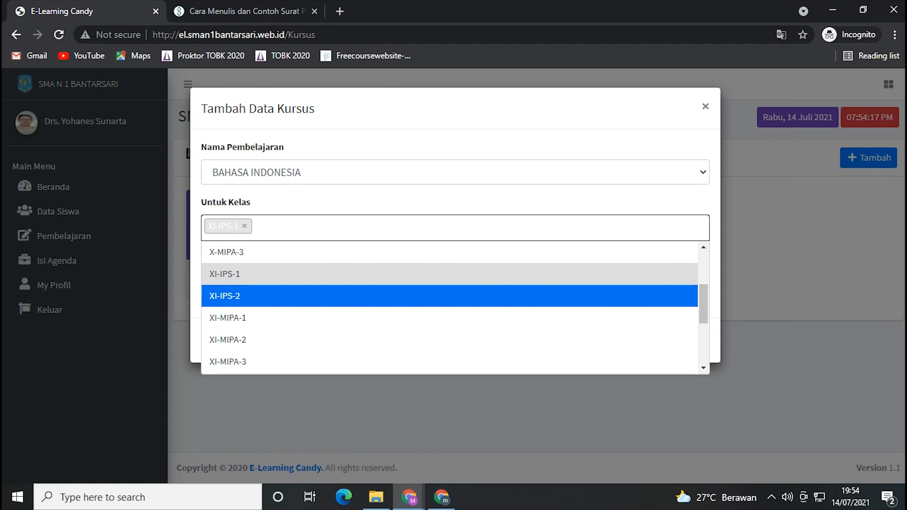
pyautogui.click(455, 228)
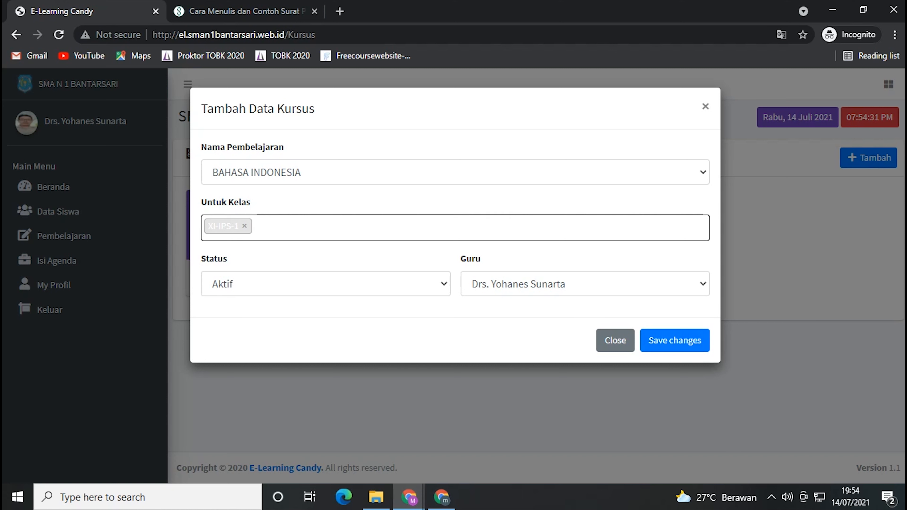
pyautogui.click(264, 226)
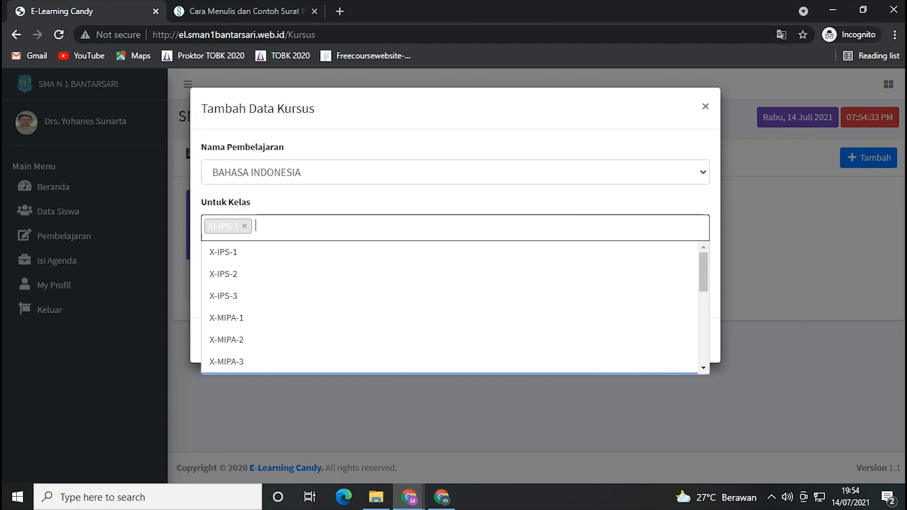
pyautogui.scroll(-1, 450, 296)
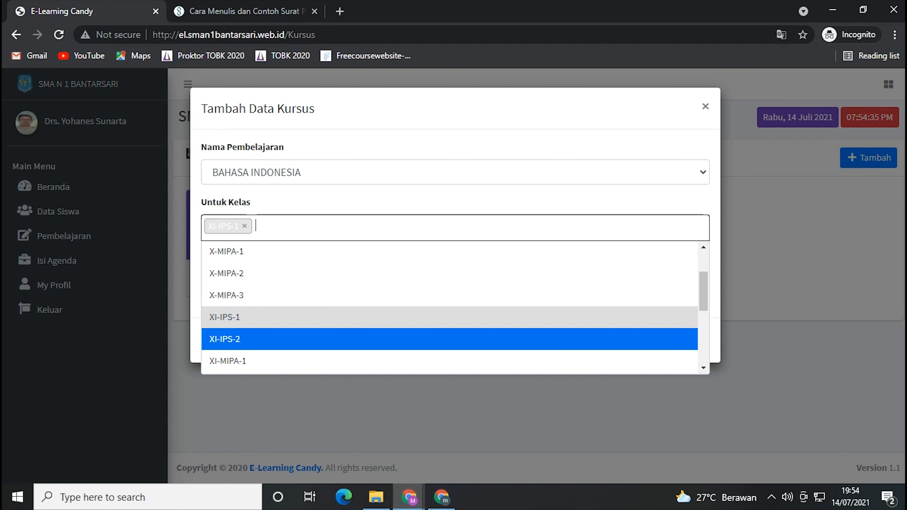
pyautogui.click(250, 339)
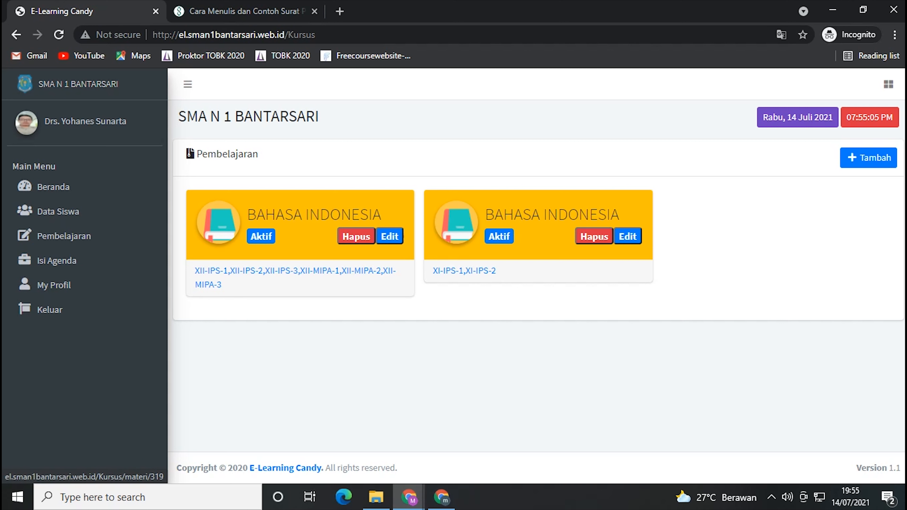
# - Open the BAHASA INDONESIA course for the XII classes and take a brief look at its form for adding material
pyautogui.click(295, 271)
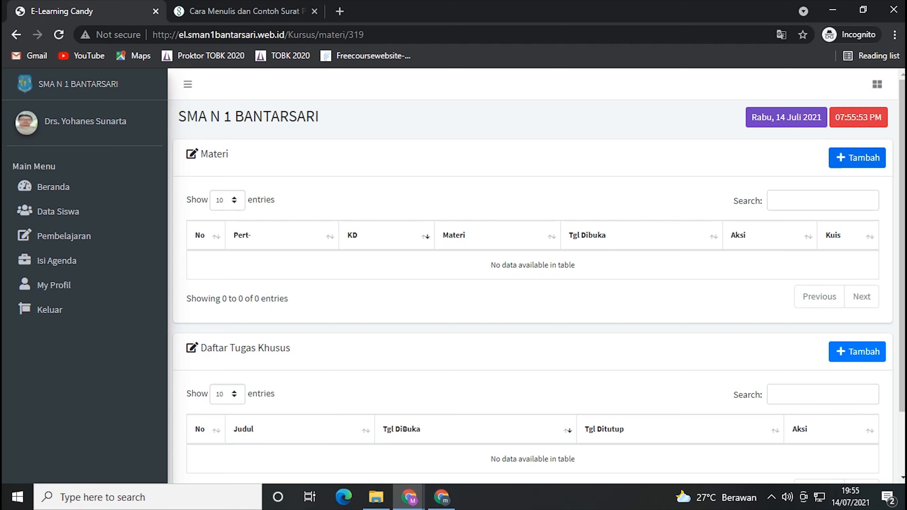
pyautogui.click(857, 158)
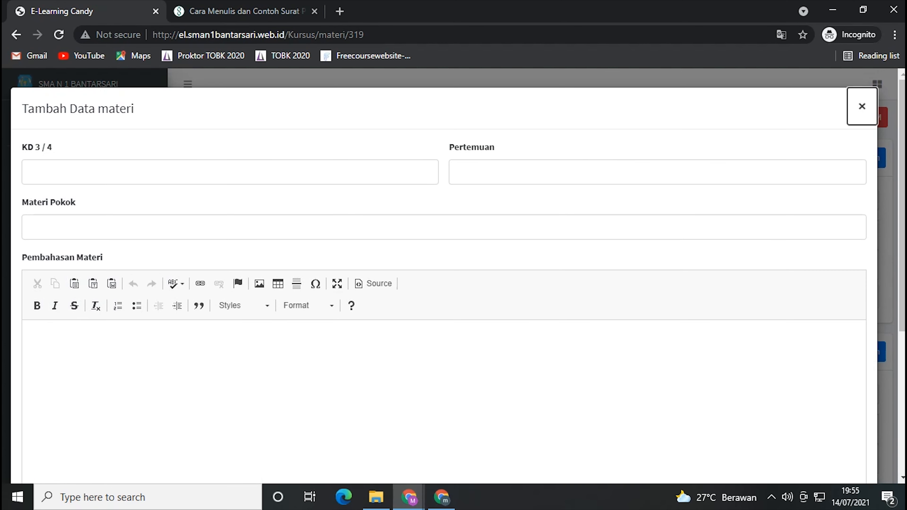
pyautogui.click(861, 106)
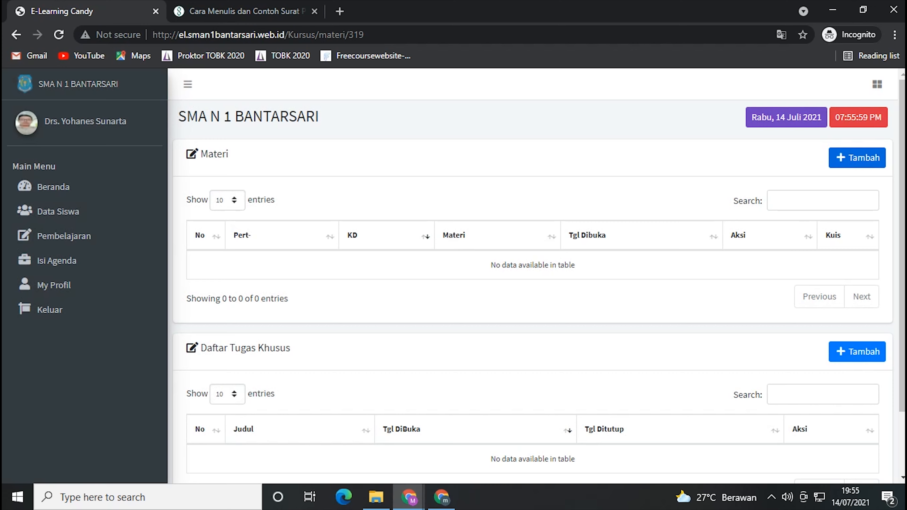
# - Start a new Materi entry with KD "3.1 Menulis Surat", Pertemuan 1 and Materi Pokok "Kerangka Tulisan"
pyautogui.click(857, 158)
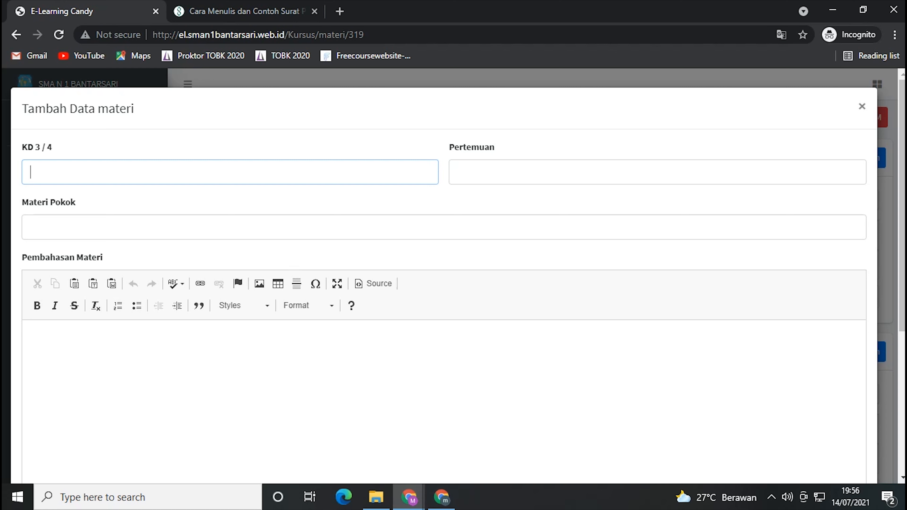
pyautogui.write('3.1')
pyautogui.click(458, 172)
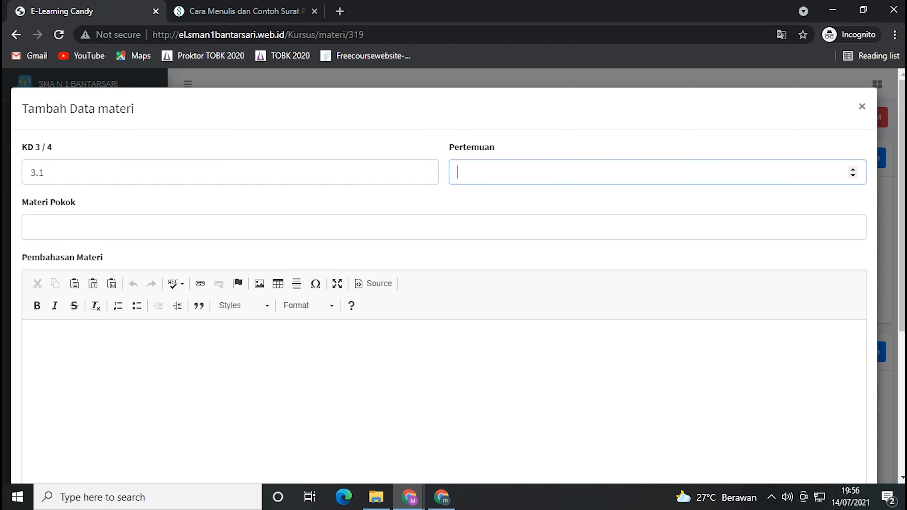
pyautogui.write('1')
pyautogui.click(31, 227)
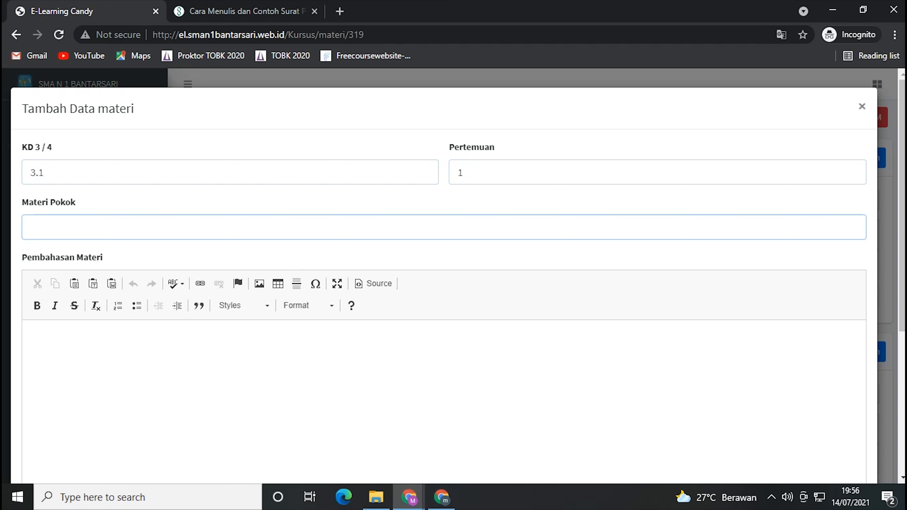
pyautogui.click(44, 173)
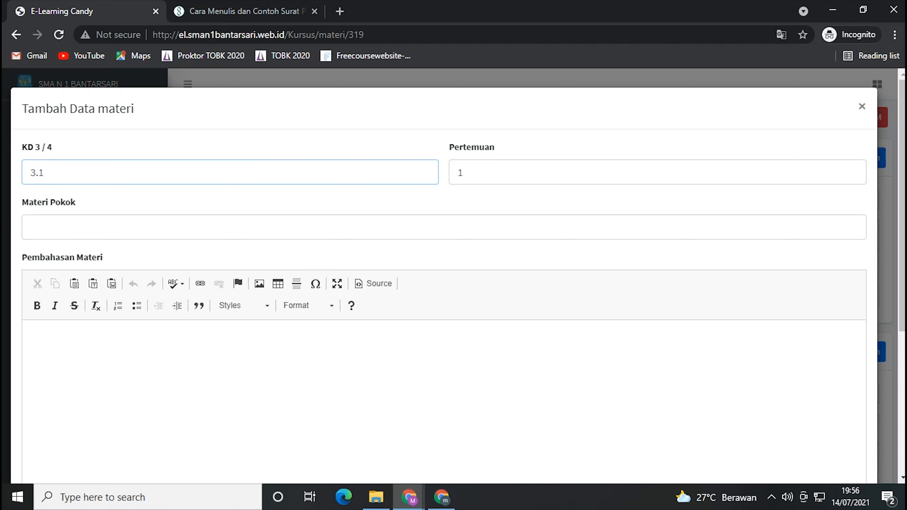
pyautogui.write('Menulis Surat')
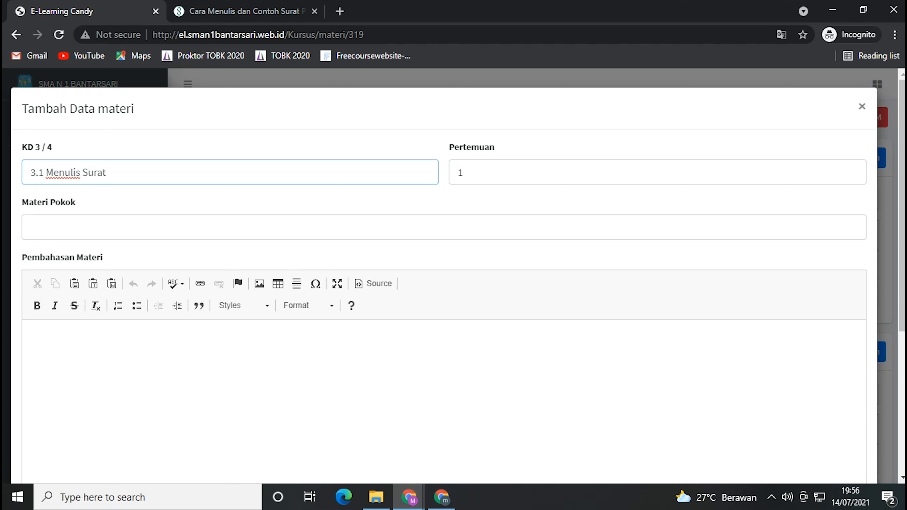
pyautogui.click(30, 227)
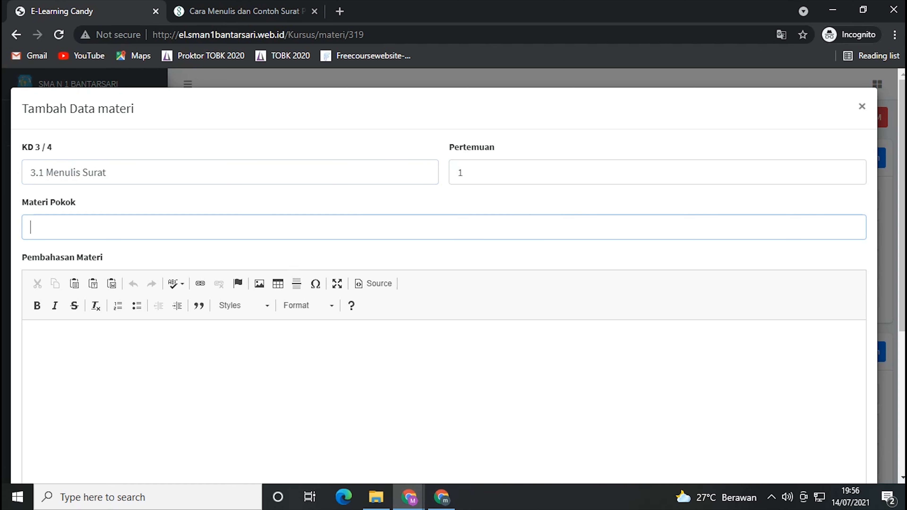
pyautogui.write('Kerangka Tulisan')
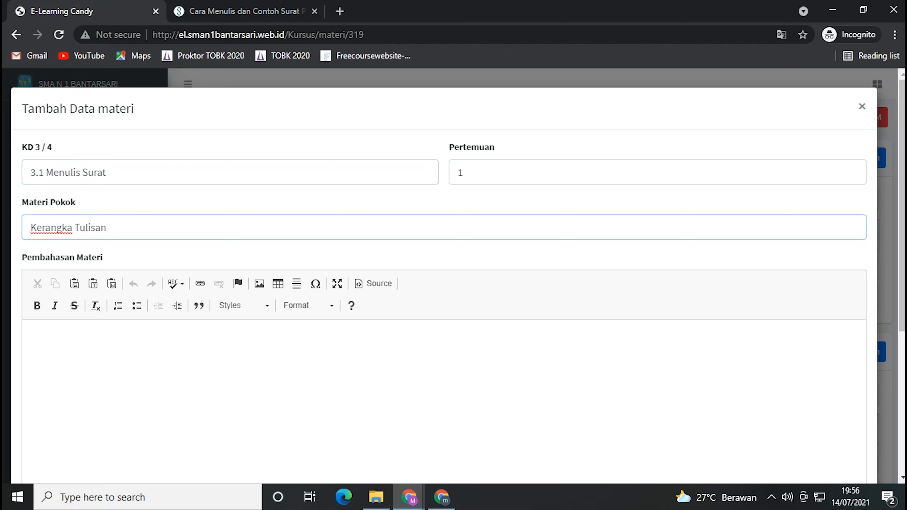
# - Copy the paragraph defining Surat from the smadgreen.com article into Pembahasan Materi and add two blank lines below it
pyautogui.scroll(-3, 237, 142)
pyautogui.press('Tab')
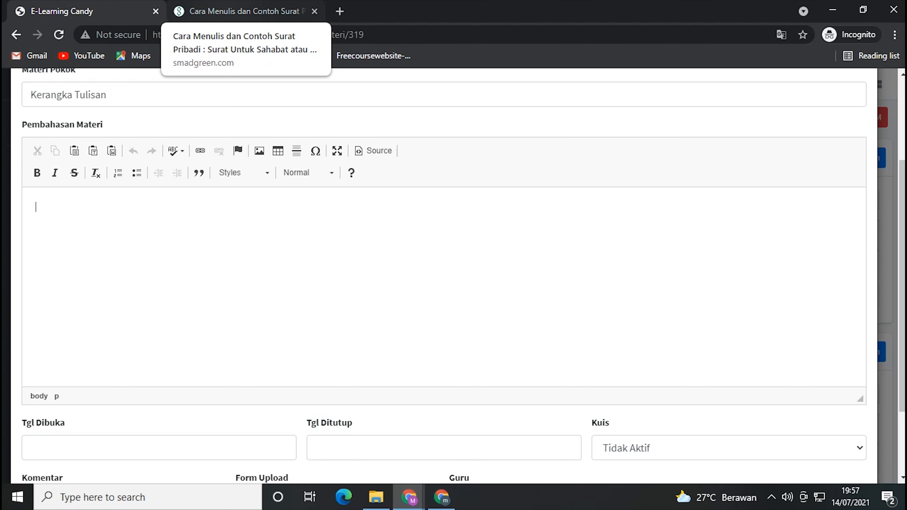
pyautogui.click(246, 11)
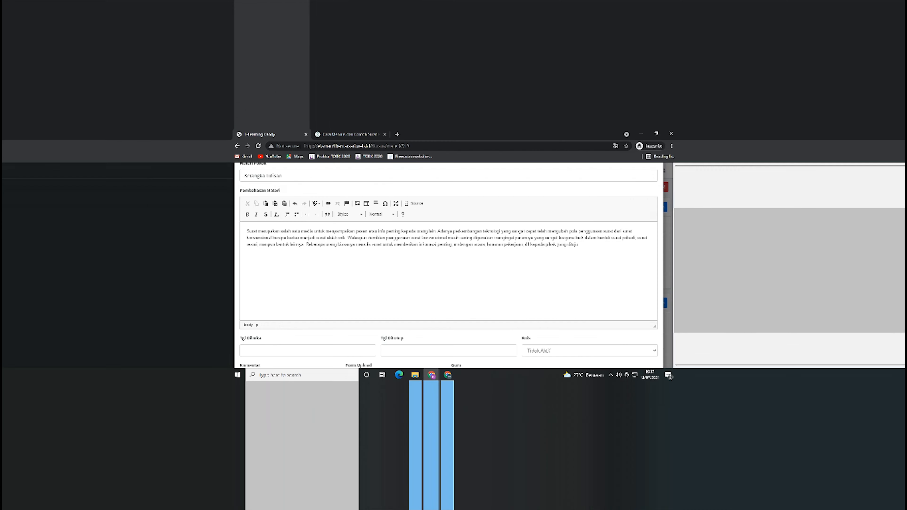
pyautogui.scroll(1, 243, 306)
pyautogui.scroll(-1, 243, 306)
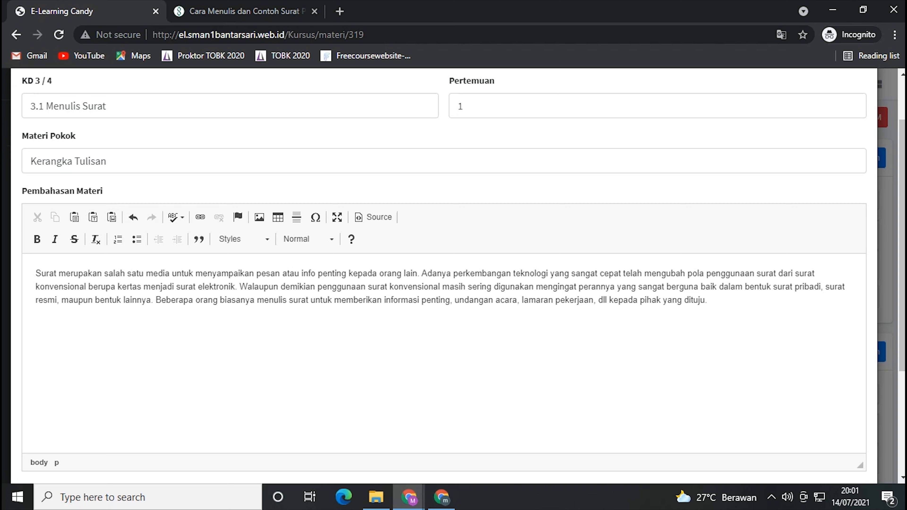
pyautogui.press('Return')
pyautogui.press('Return')
pyautogui.scroll(-4, 443, 275)
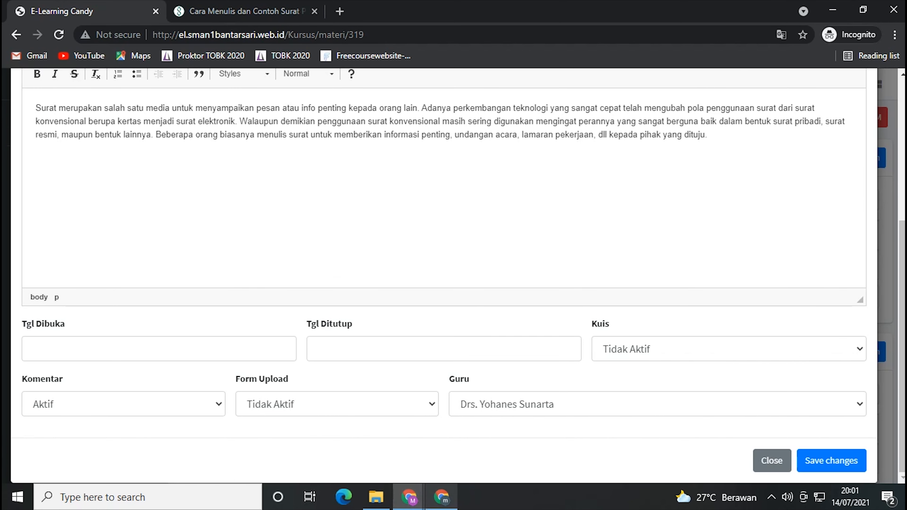
# - Switch to Google Drive, check the link access of the PDF in the Bahasa Indonesia folder and copy its sharing link
pyautogui.click(409, 496)
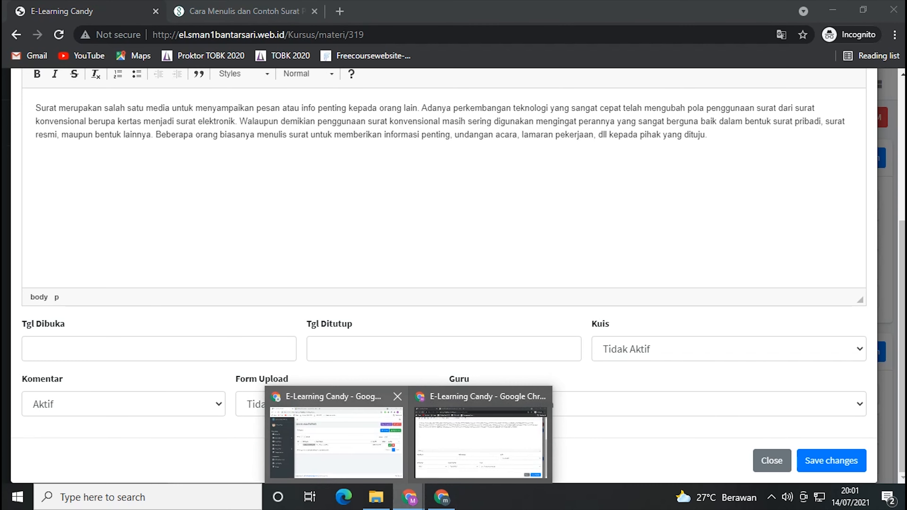
pyautogui.click(371, 445)
pyautogui.click(245, 11)
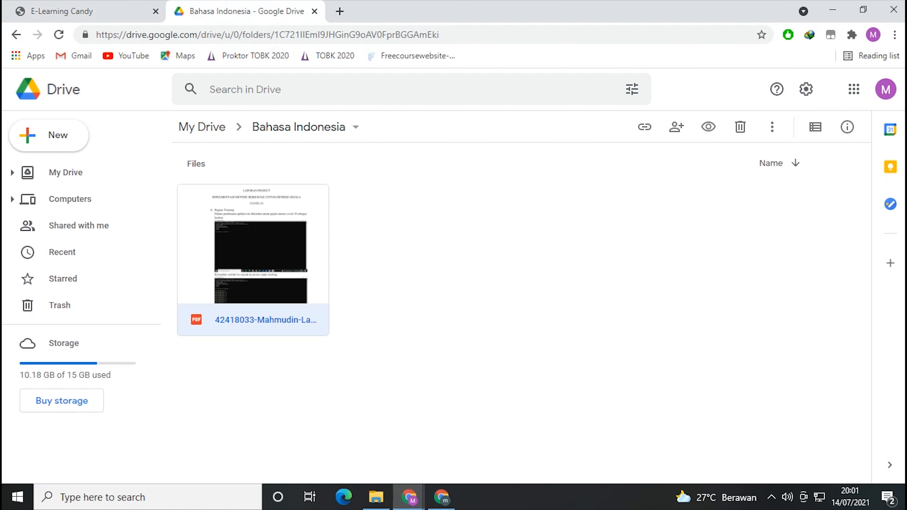
pyautogui.rightClick(279, 247)
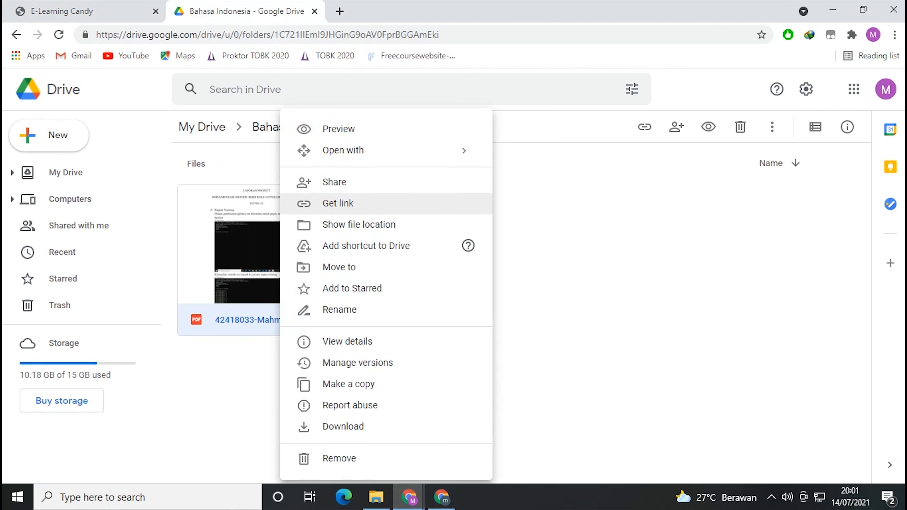
pyautogui.click(557, 268)
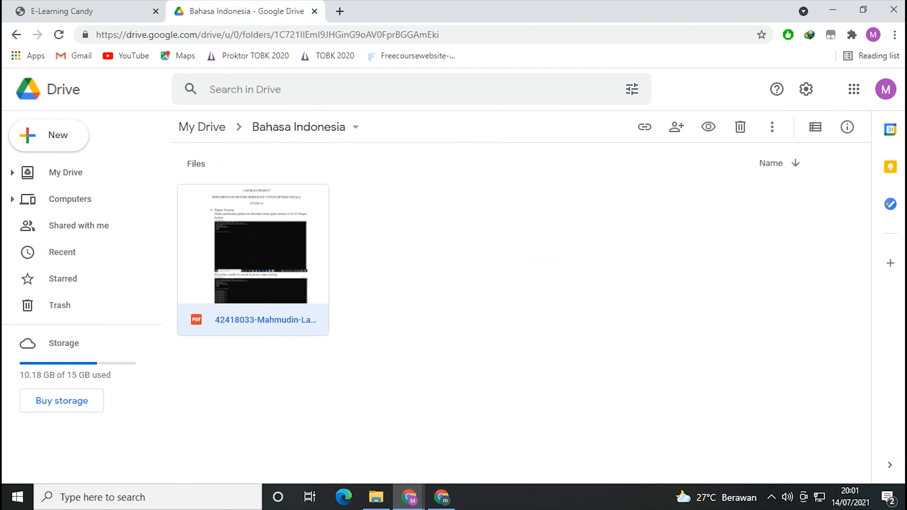
pyautogui.rightClick(301, 240)
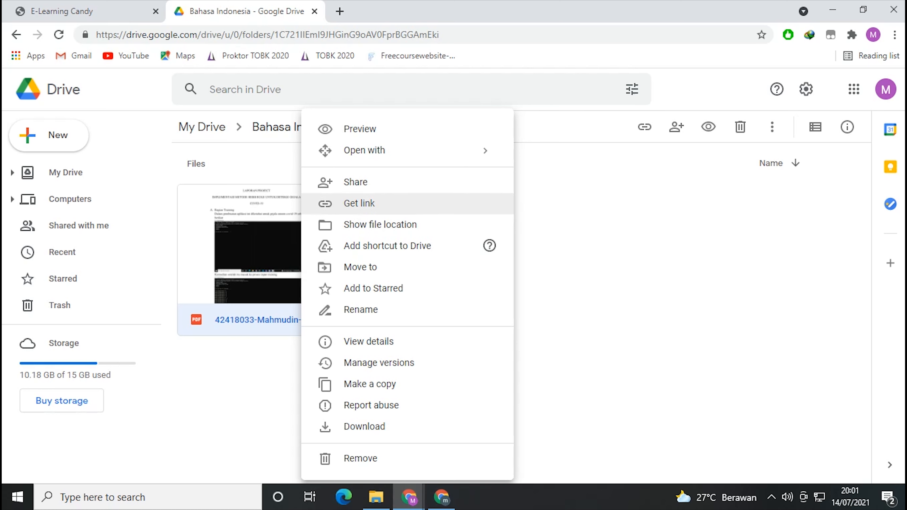
pyautogui.click(360, 204)
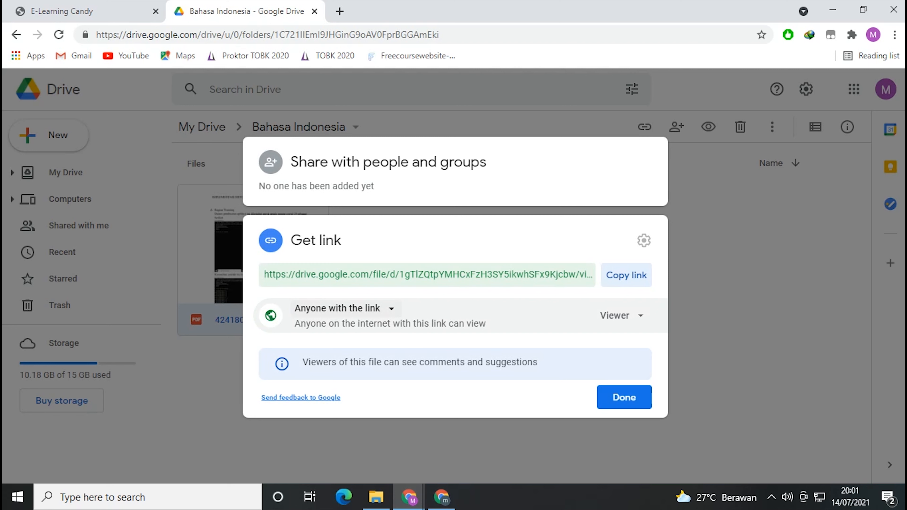
pyautogui.click(343, 308)
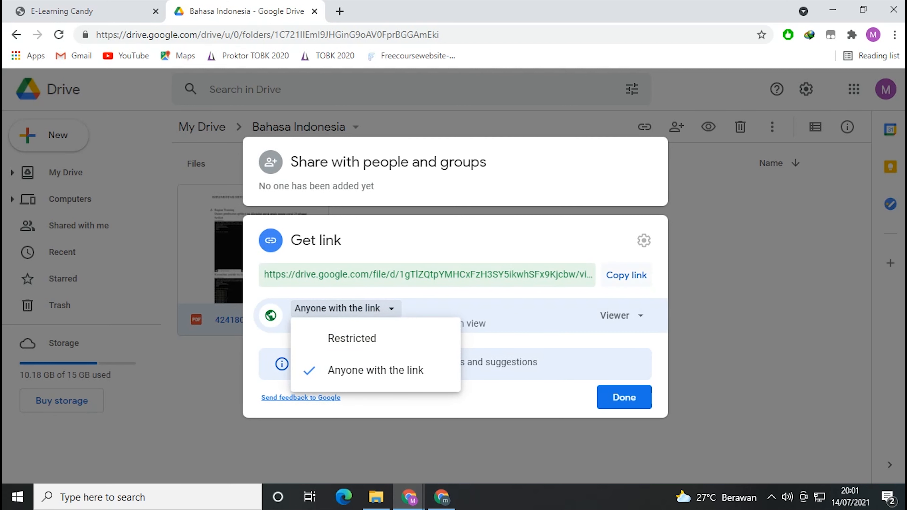
pyautogui.click(627, 275)
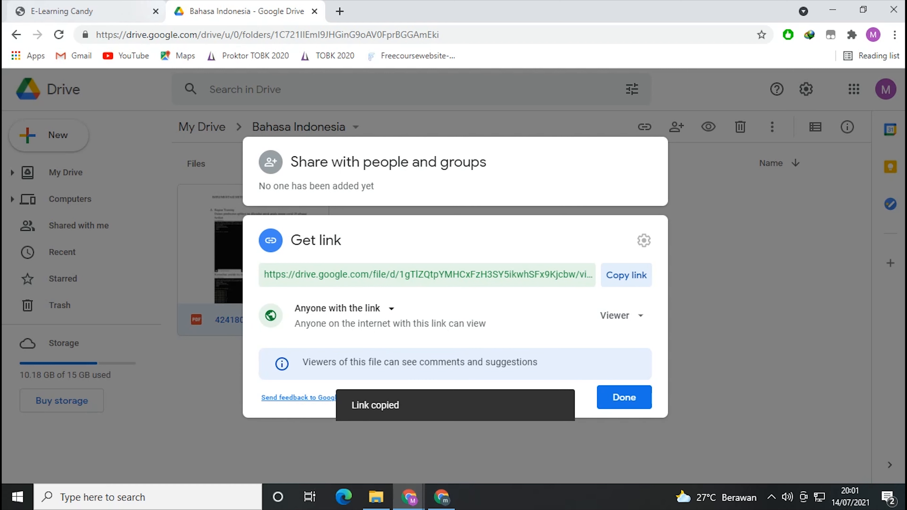
# - Back in the material form, insert the copied Drive link below the paragraph with the display text "Materi Pembelajaran"
pyautogui.moveTo(409, 496)
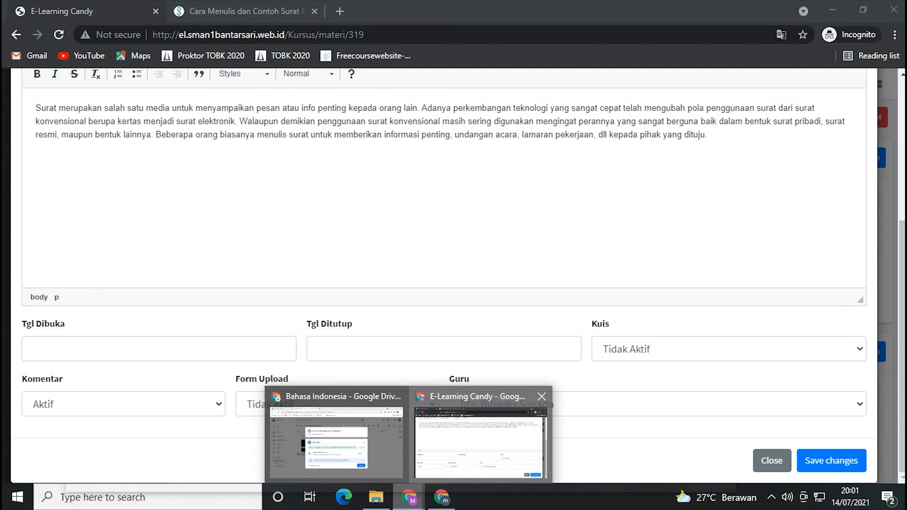
pyautogui.click(480, 443)
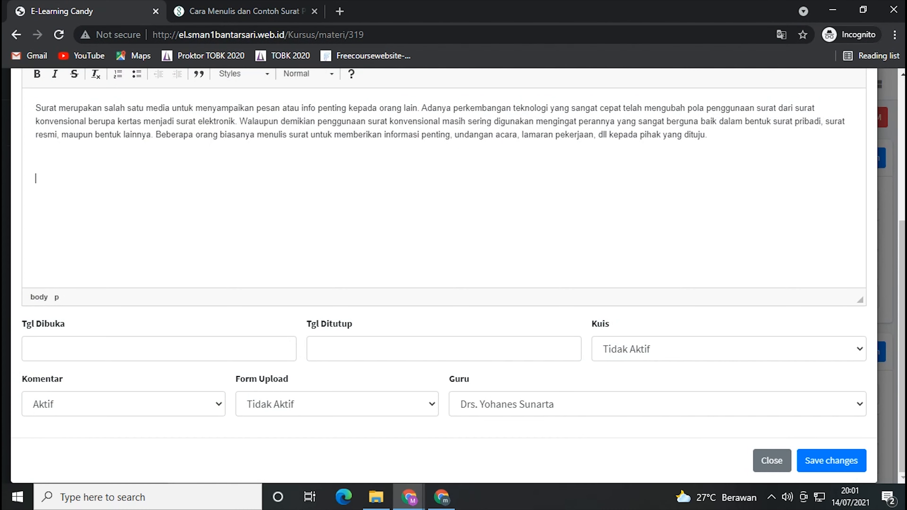
pyautogui.scroll(2, 444, 276)
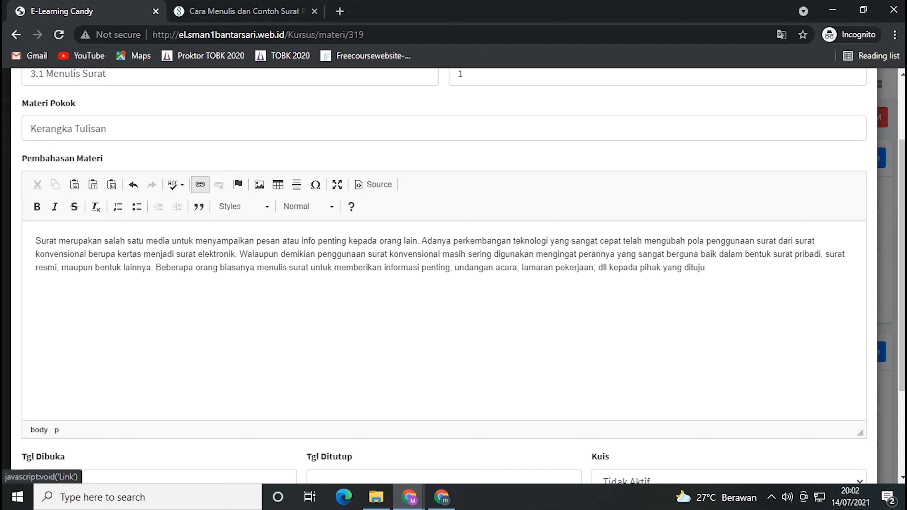
pyautogui.click(200, 185)
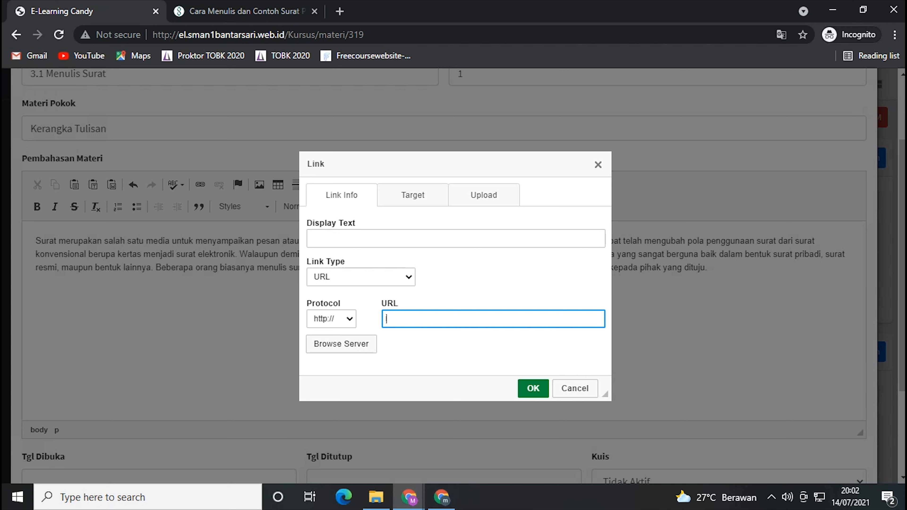
pyautogui.hotkey('ctrl', 'v')
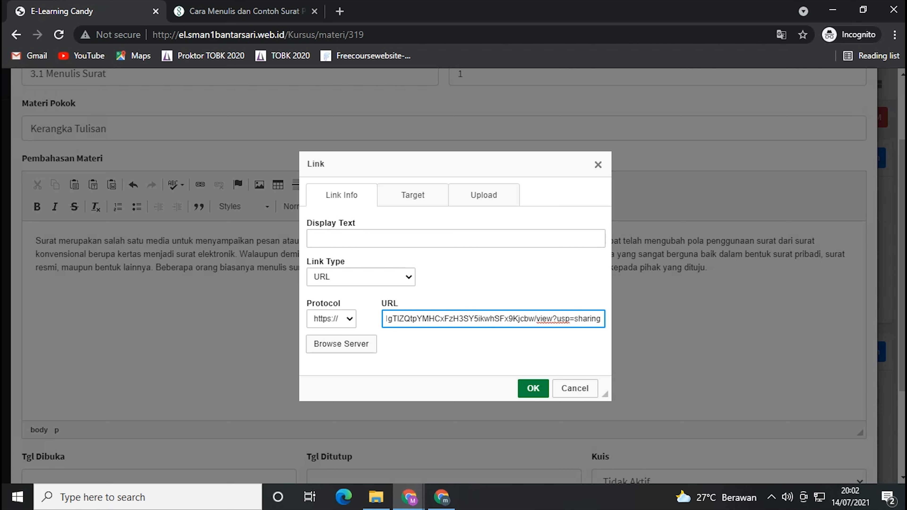
pyautogui.click(312, 238)
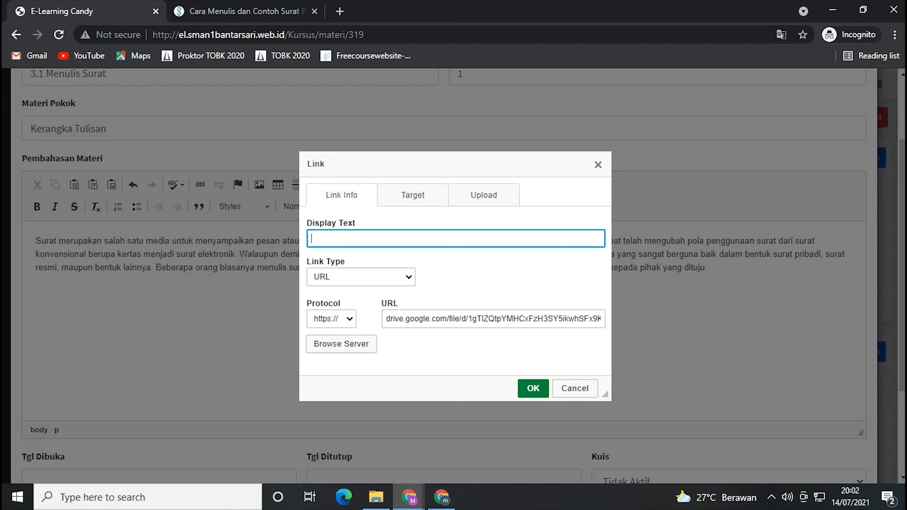
pyautogui.write('Materi Pembelajaran')
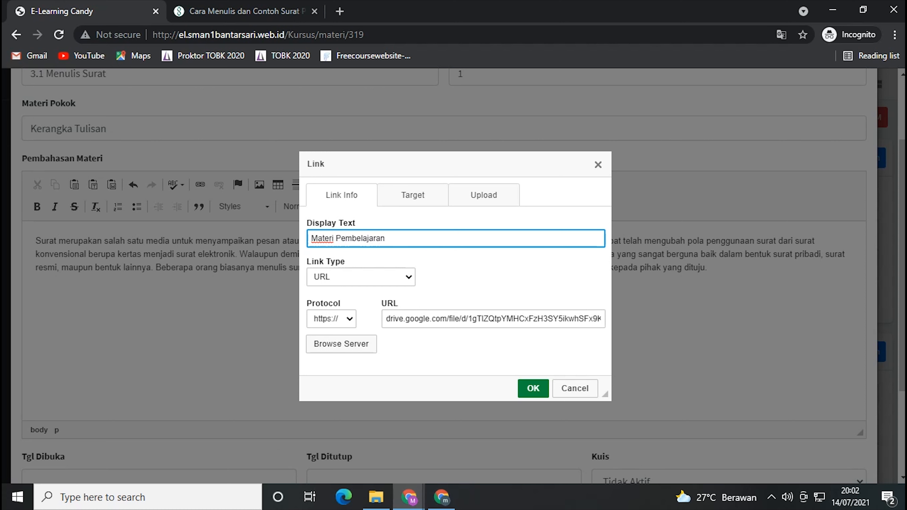
pyautogui.press('Return')
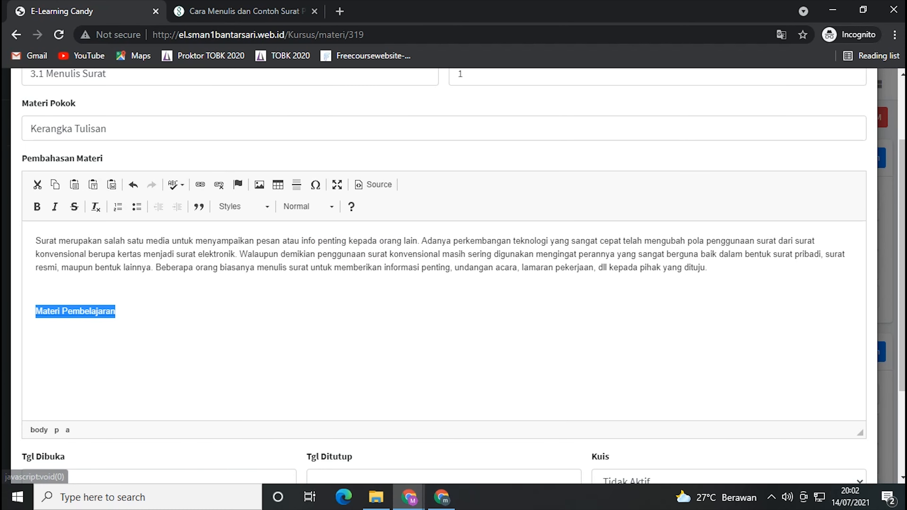
pyautogui.click(115, 311)
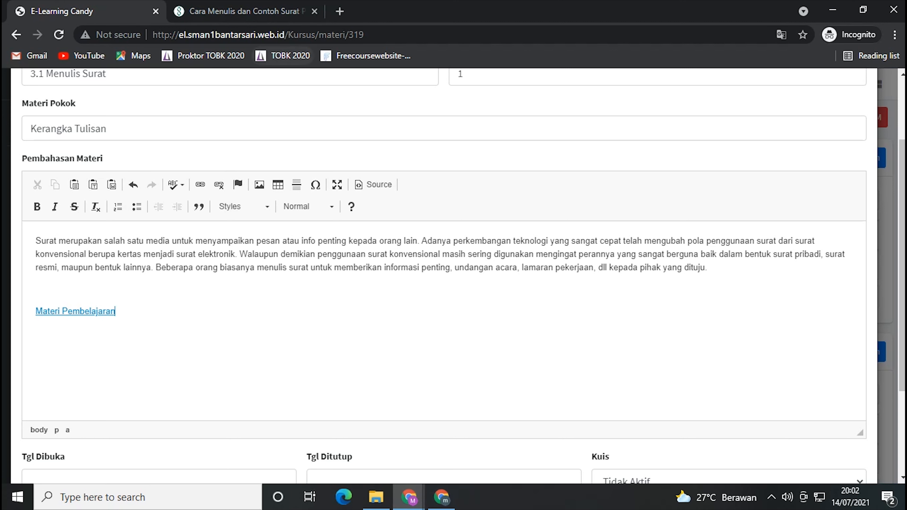
# - Open YouTube in place of the article page and search for "menulis surat"
pyautogui.click(243, 11)
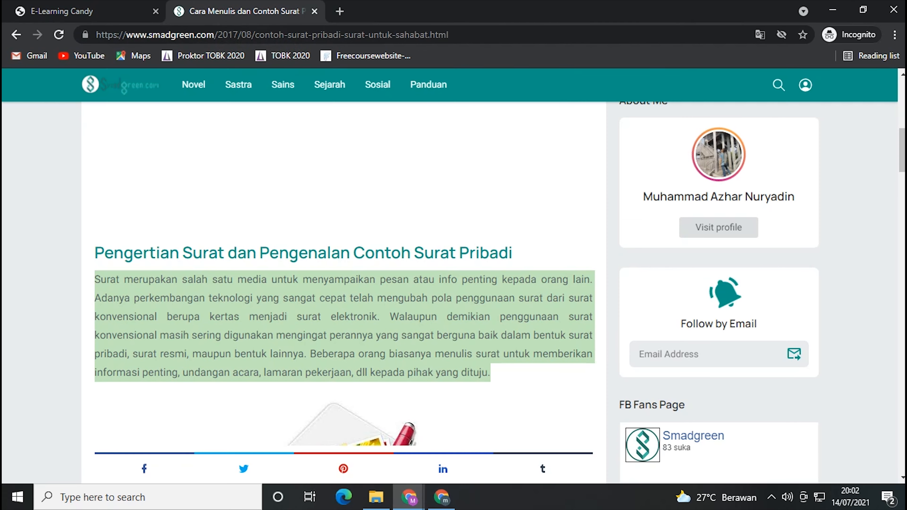
pyautogui.click(82, 56)
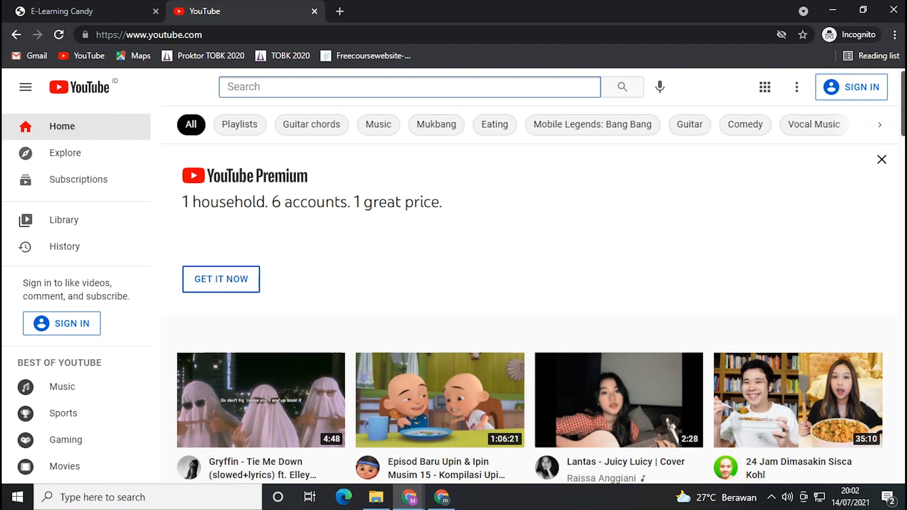
pyautogui.write('menulis sur')
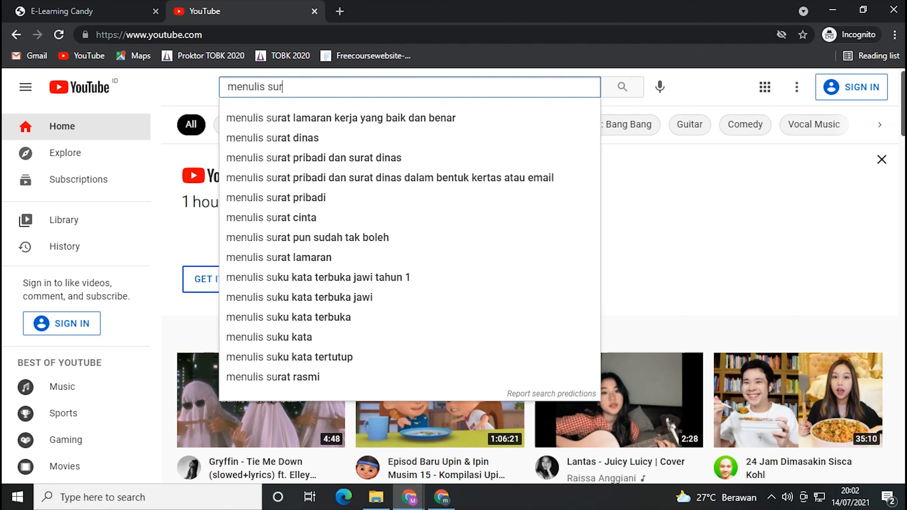
pyautogui.write('at')
pyautogui.press('Return')
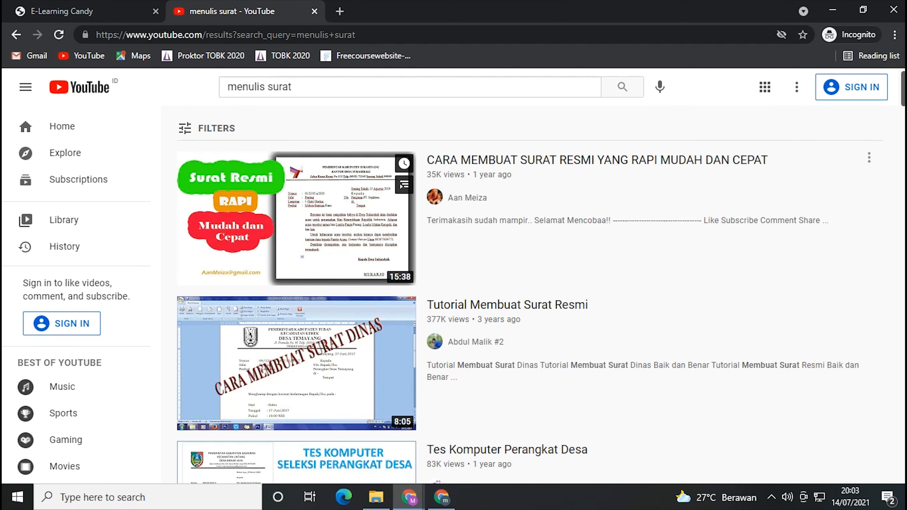
# - Open the video "CARA MEMBUAT SURAT RESMI YANG RAPI MUDAH DAN CEPAT", copy its URL and close the YouTube page
pyautogui.click(302, 256)
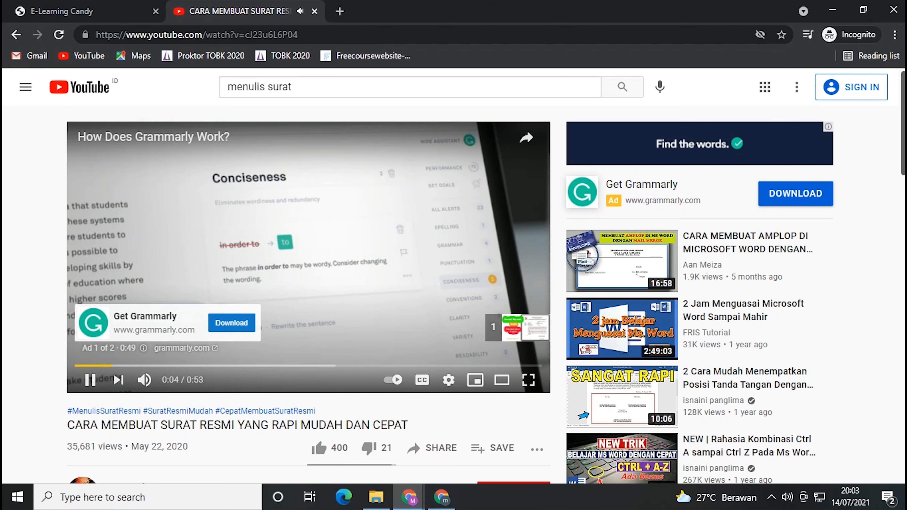
pyautogui.click(515, 327)
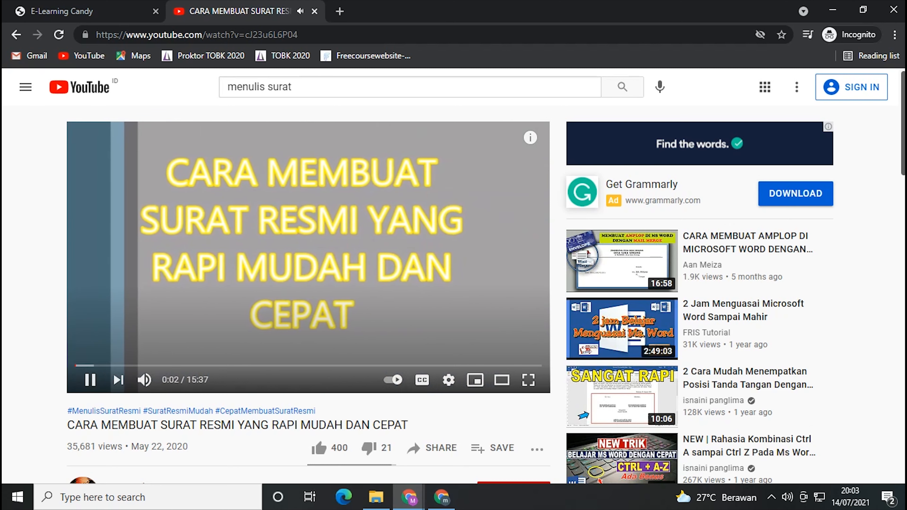
pyautogui.rightClick(294, 183)
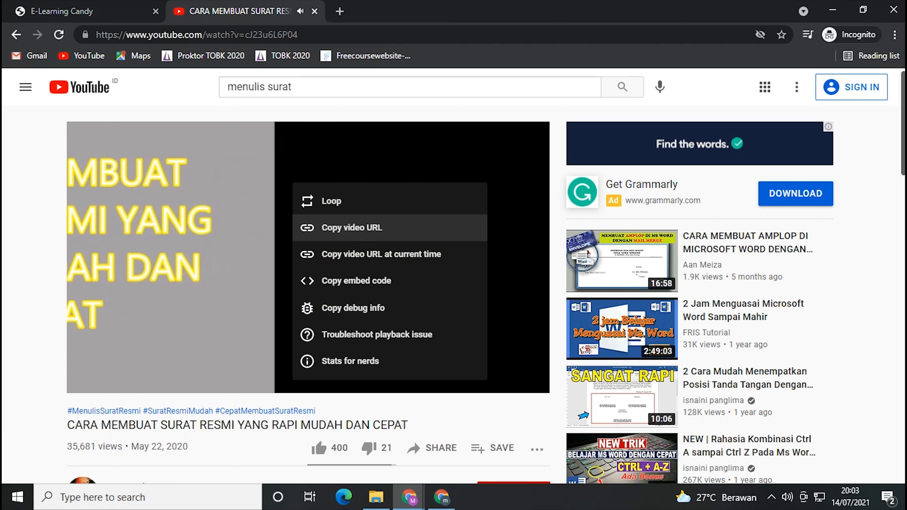
pyautogui.click(352, 227)
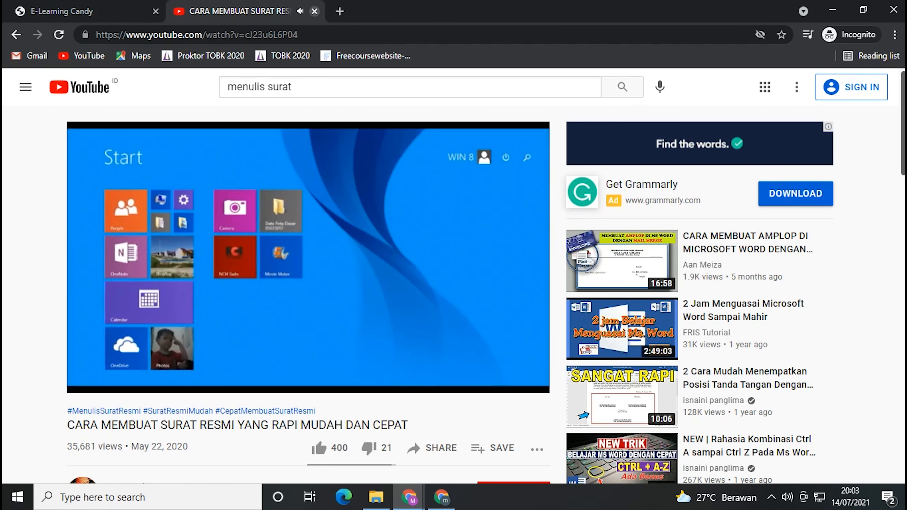
pyautogui.hotkey('ctrl', 'w')
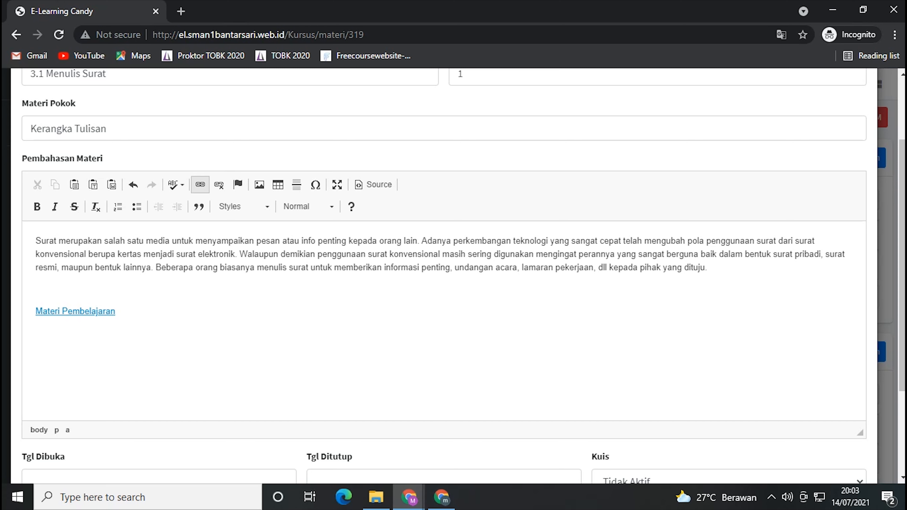
# - Insert the copied YouTube link on a new line below "Materi Pembelajaran" with the display text "Vidio Pembelajaran"
pyautogui.press('Return')
pyautogui.click(200, 184)
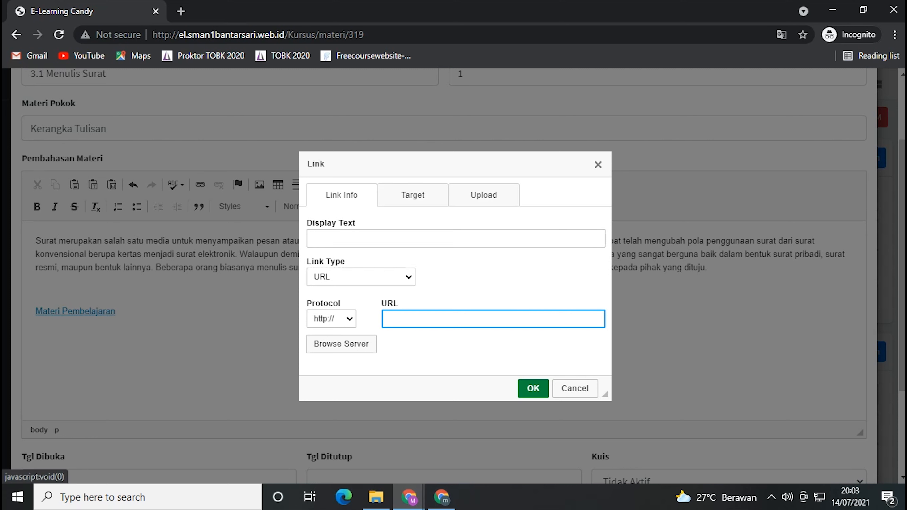
pyautogui.hotkey('ctrl', 'v')
pyautogui.click(392, 239)
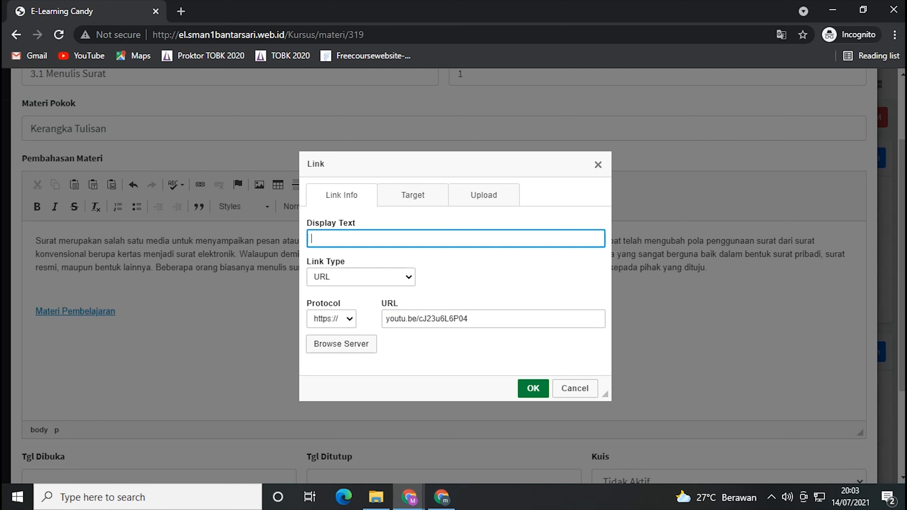
pyautogui.write('Vidio Pembelajaran')
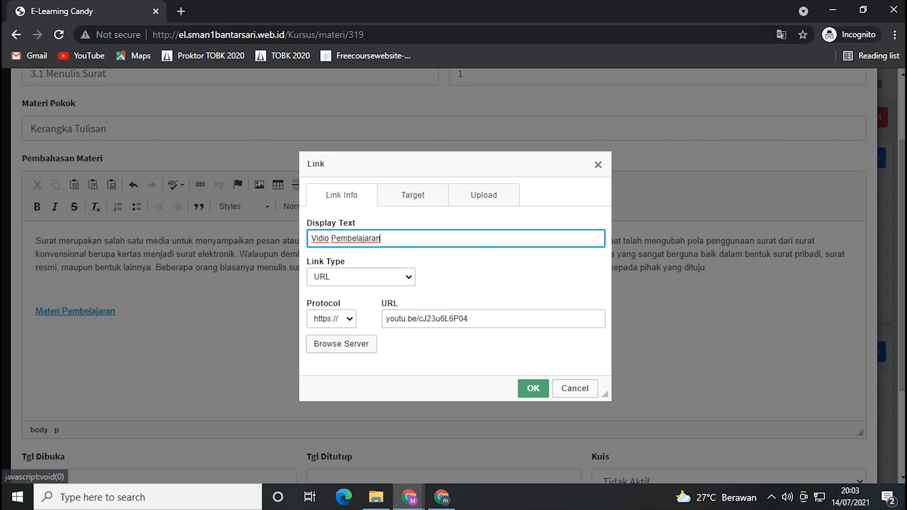
pyautogui.click(532, 388)
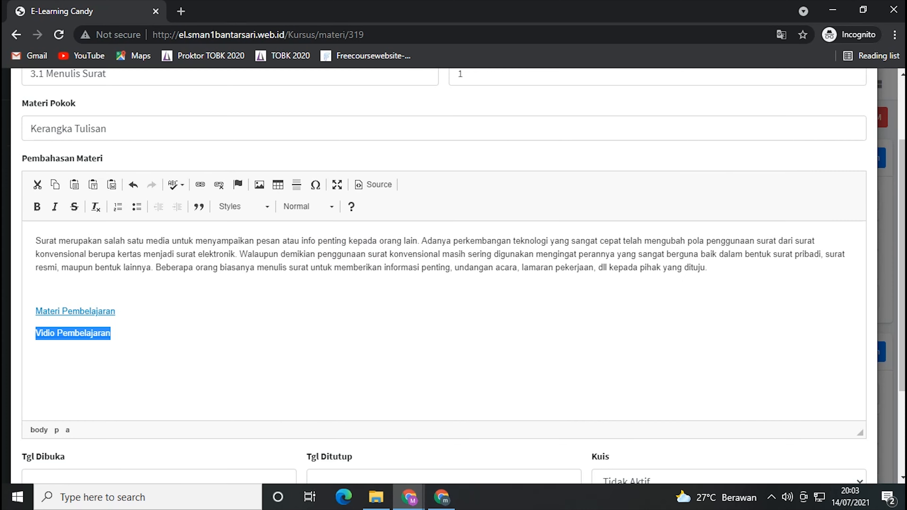
pyautogui.click(112, 333)
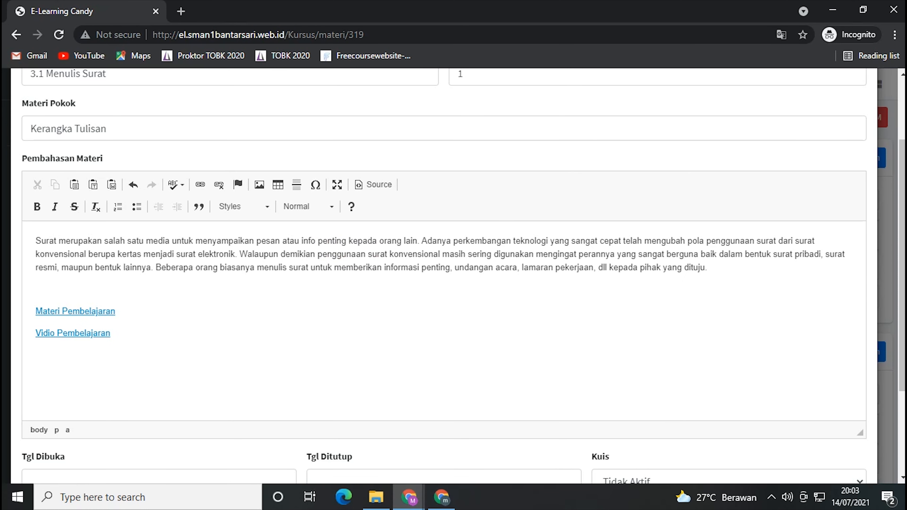
pyautogui.scroll(-3, 443, 272)
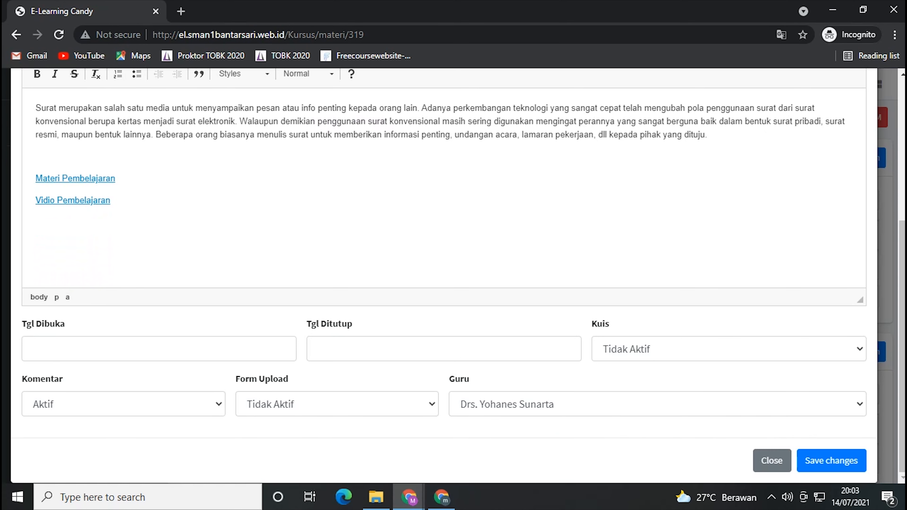
pyautogui.scroll(2, 443, 250)
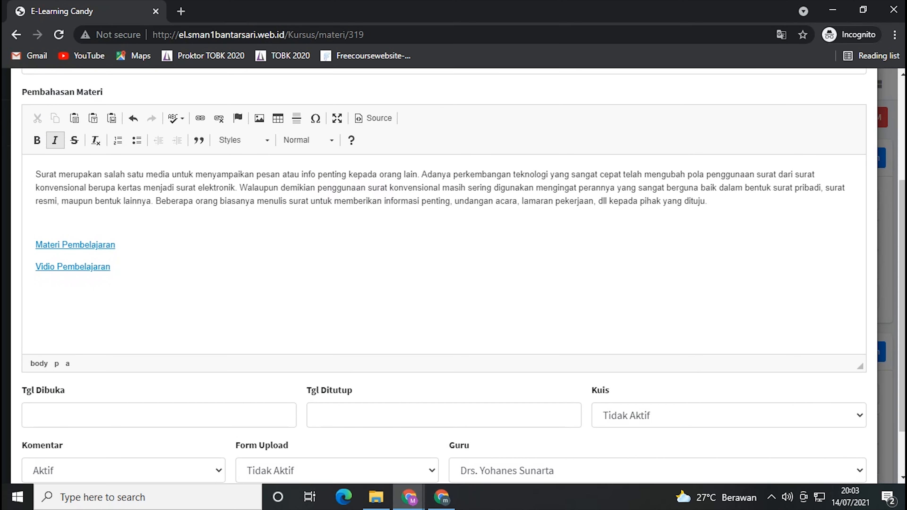
pyautogui.scroll(-2, 443, 275)
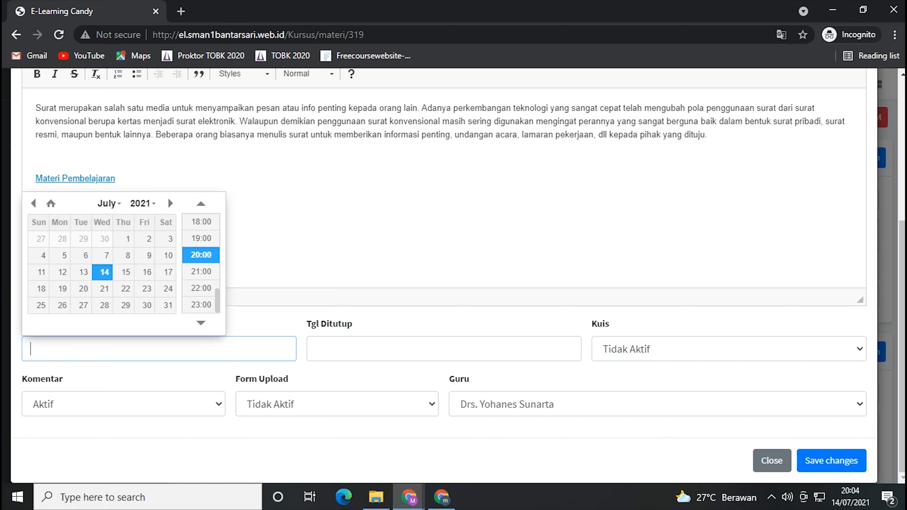
pyautogui.click(262, 321)
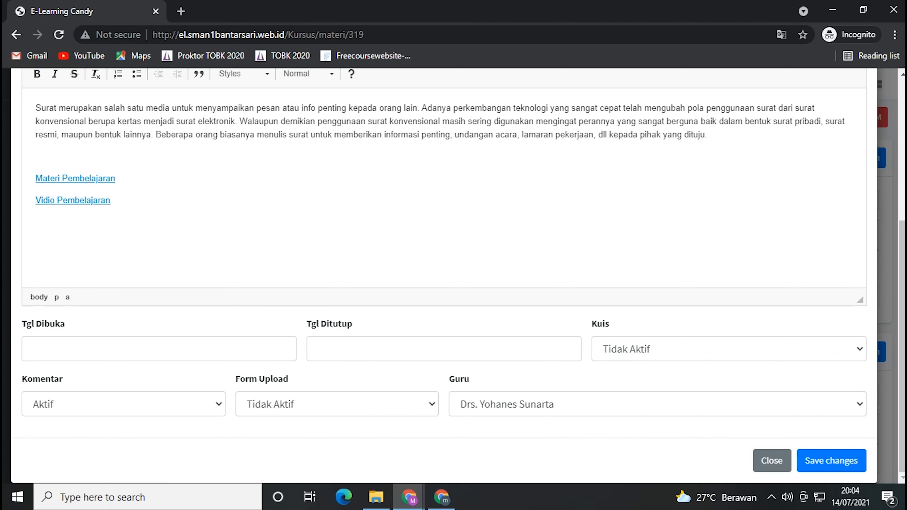
pyautogui.click(172, 349)
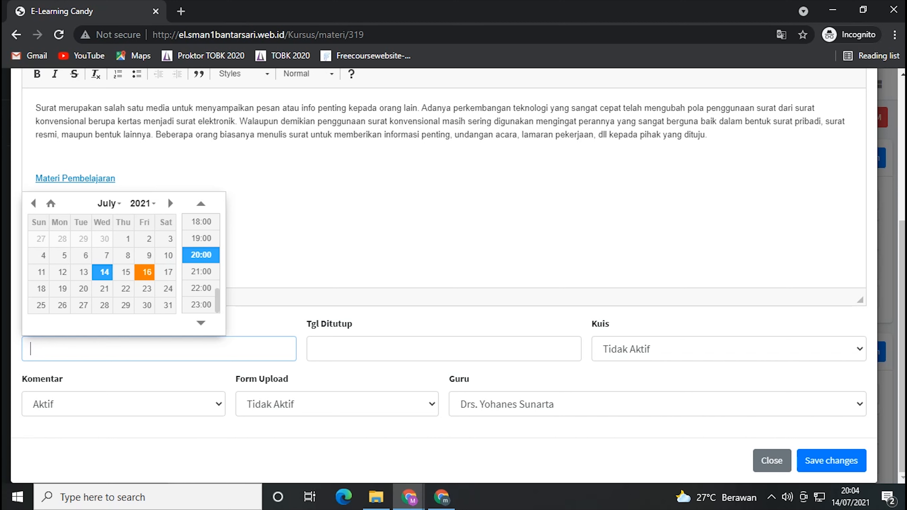
pyautogui.click(146, 272)
pyautogui.scroll(3, 201, 268)
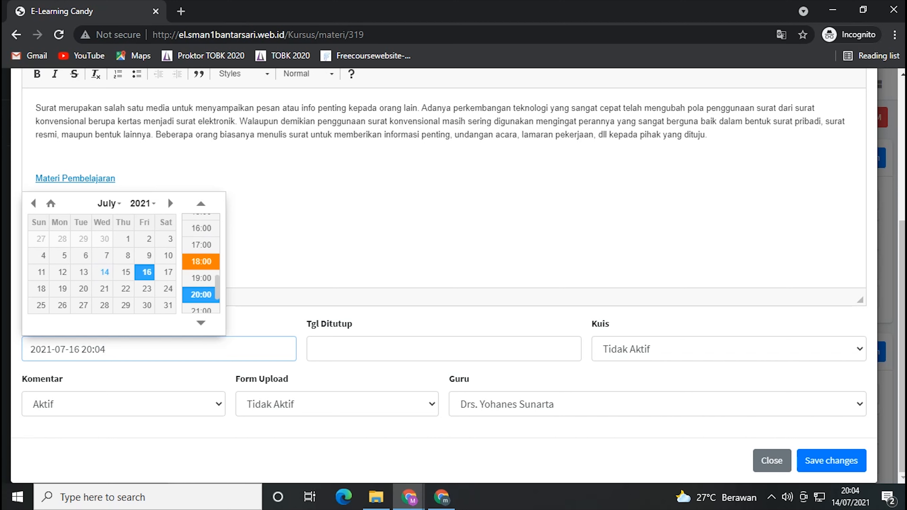
pyautogui.scroll(3, 201, 266)
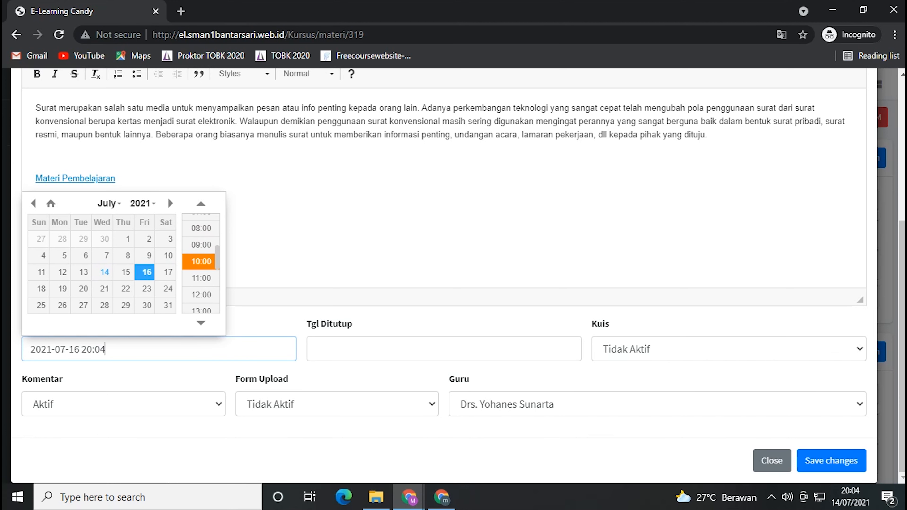
pyautogui.click(201, 261)
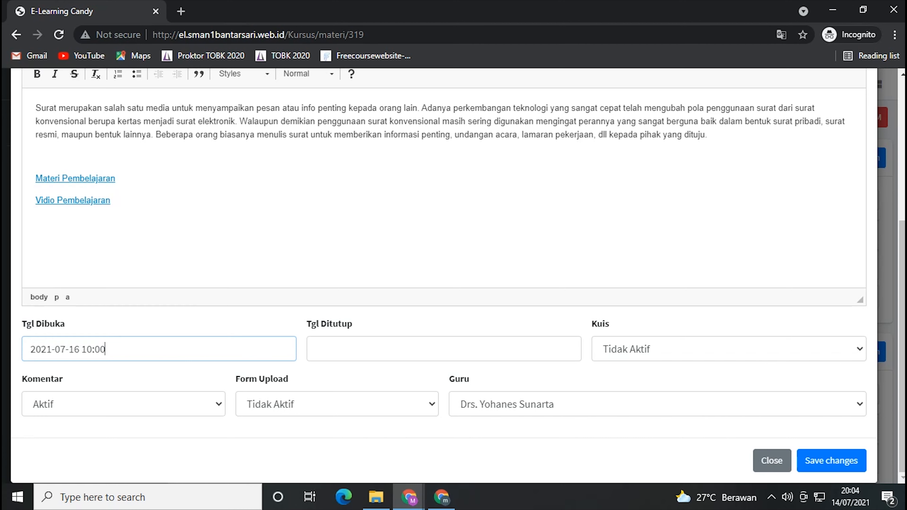
pyautogui.click(316, 348)
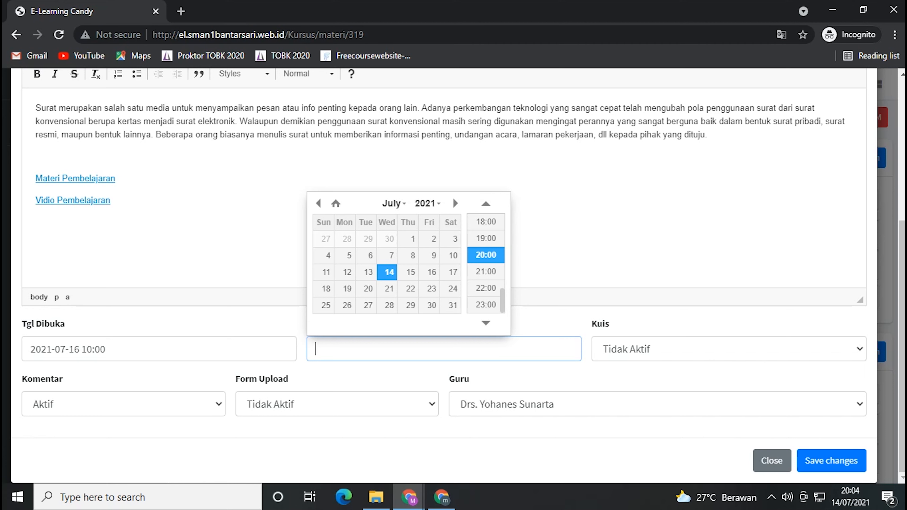
pyautogui.click(122, 349)
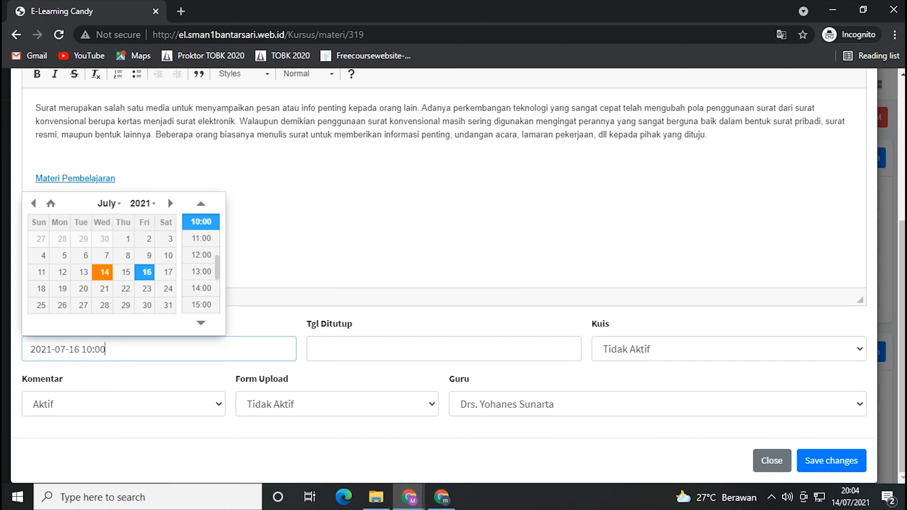
pyautogui.click(104, 272)
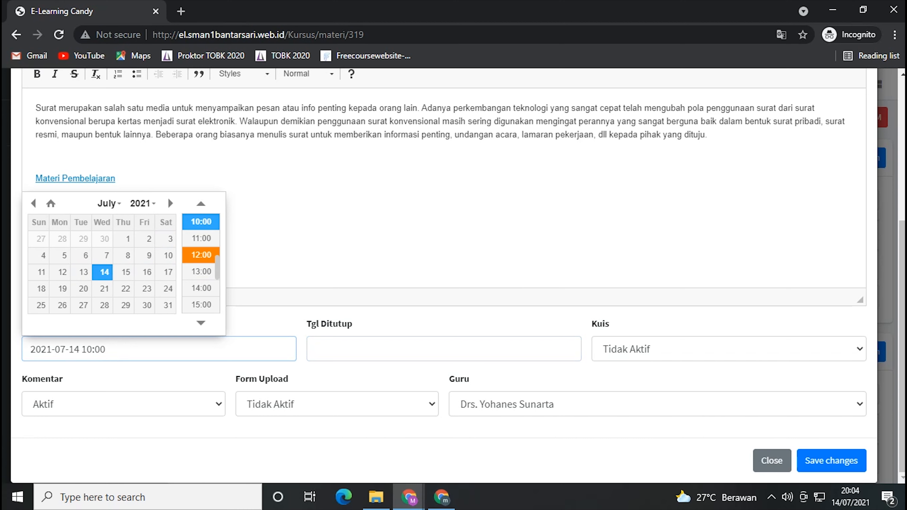
pyautogui.scroll(-2, 201, 261)
pyautogui.scroll(2, 201, 261)
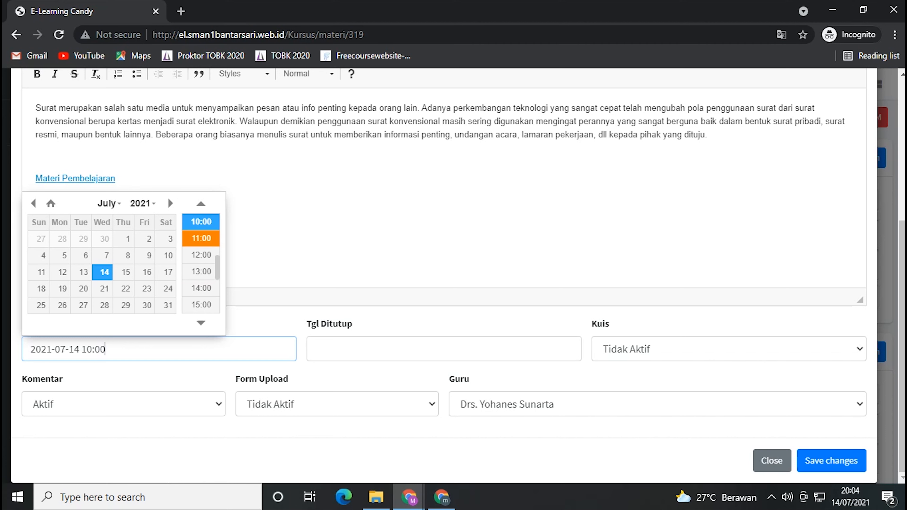
pyautogui.click(201, 223)
pyautogui.click(379, 349)
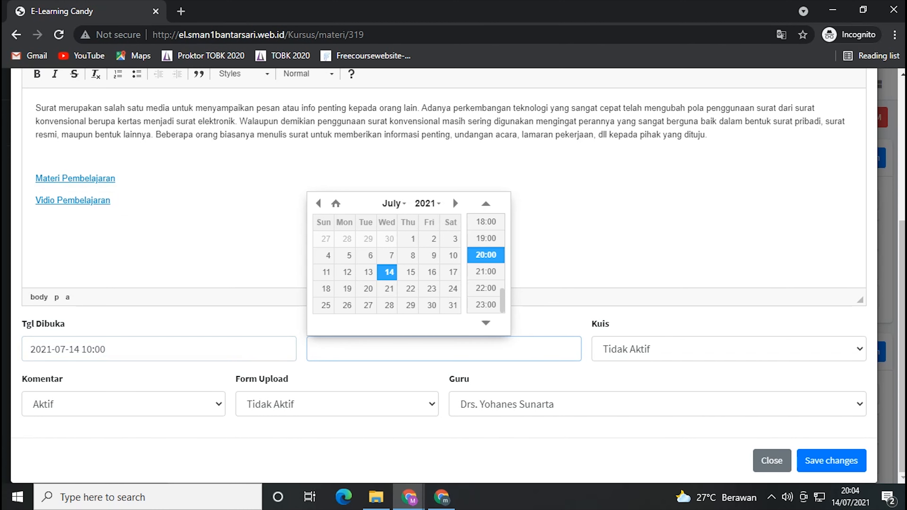
pyautogui.click(428, 305)
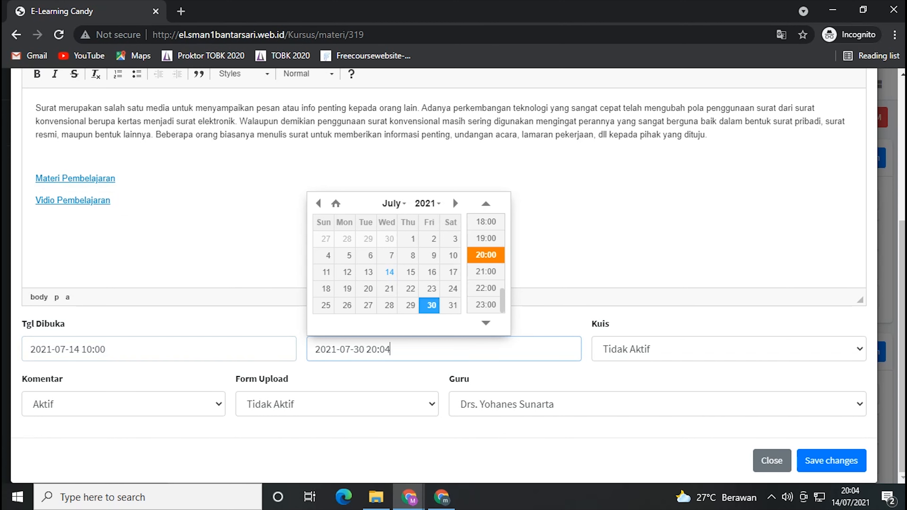
pyautogui.click(486, 255)
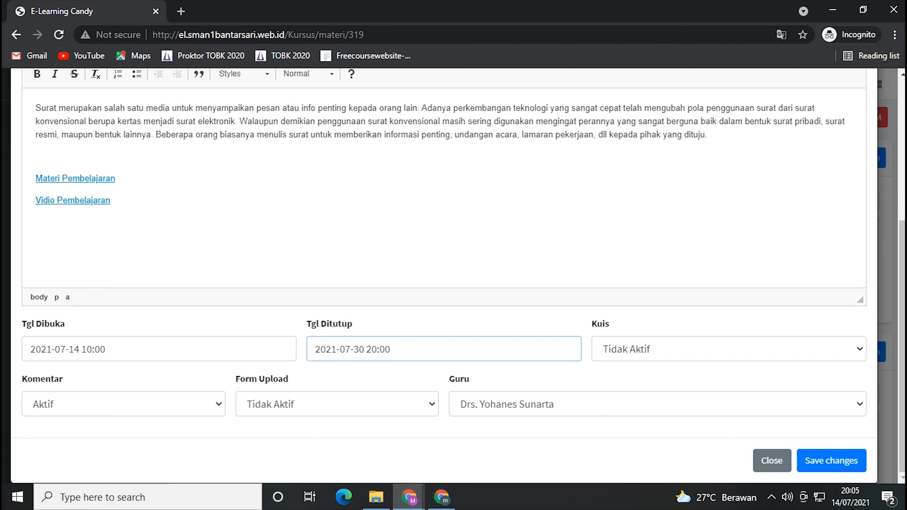
# - Set the Kuis option of the material to Aktif
pyautogui.click(729, 349)
pyautogui.click(728, 370)
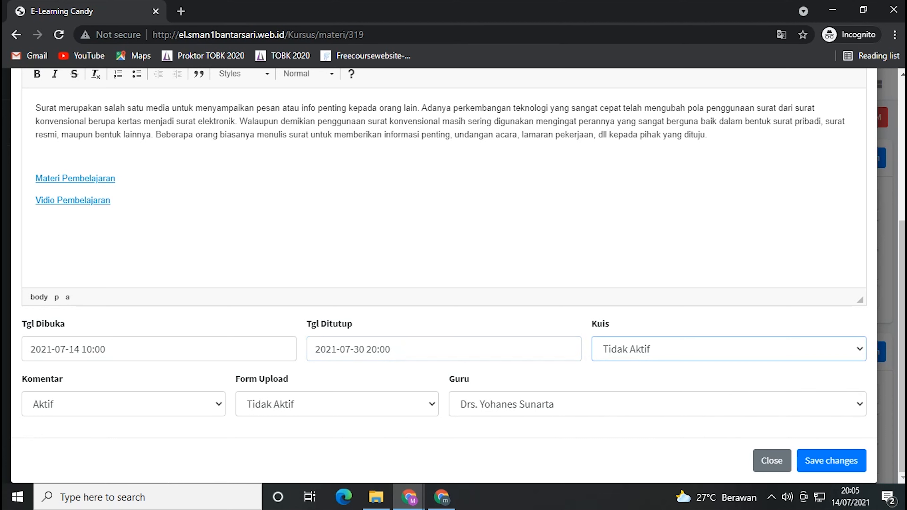
pyautogui.click(729, 349)
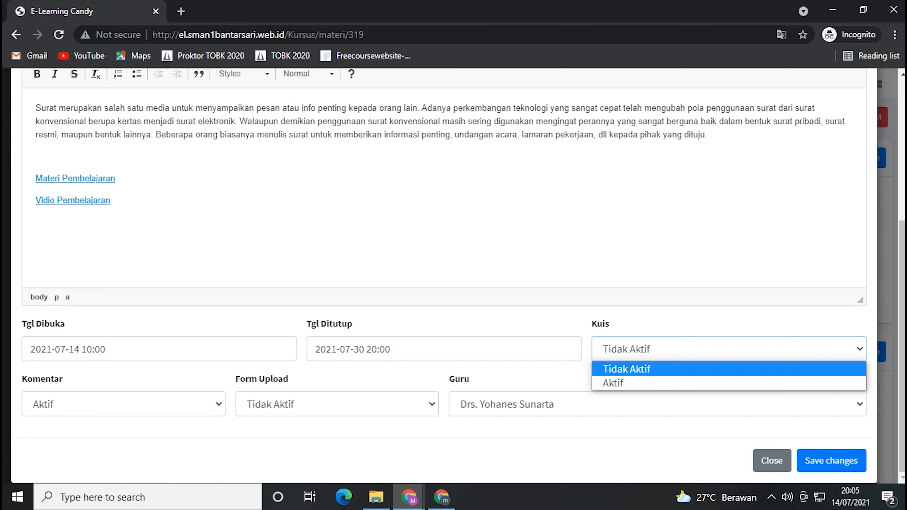
pyautogui.press('Return')
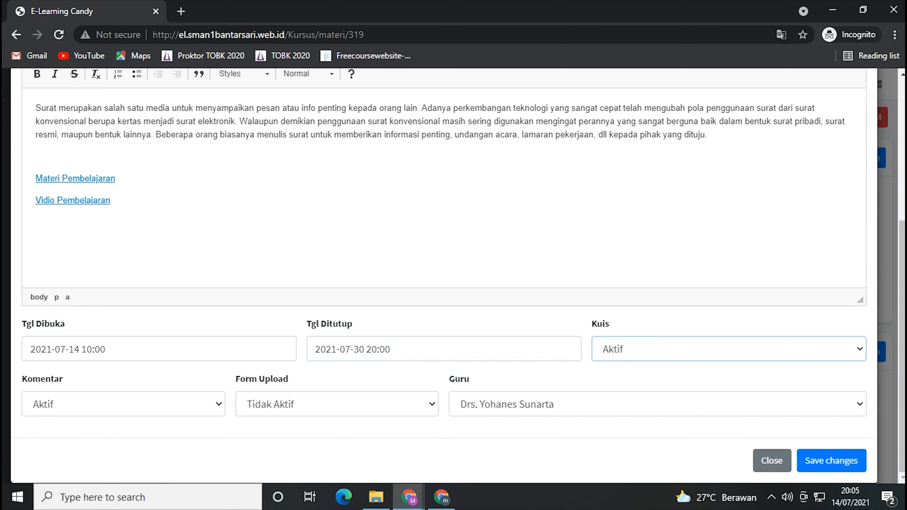
# - Add the assignment text "Merangkum materi tersebut!!" below the "Vidio Pembelajaran" link, leaving one blank line between them
pyautogui.click(110, 200)
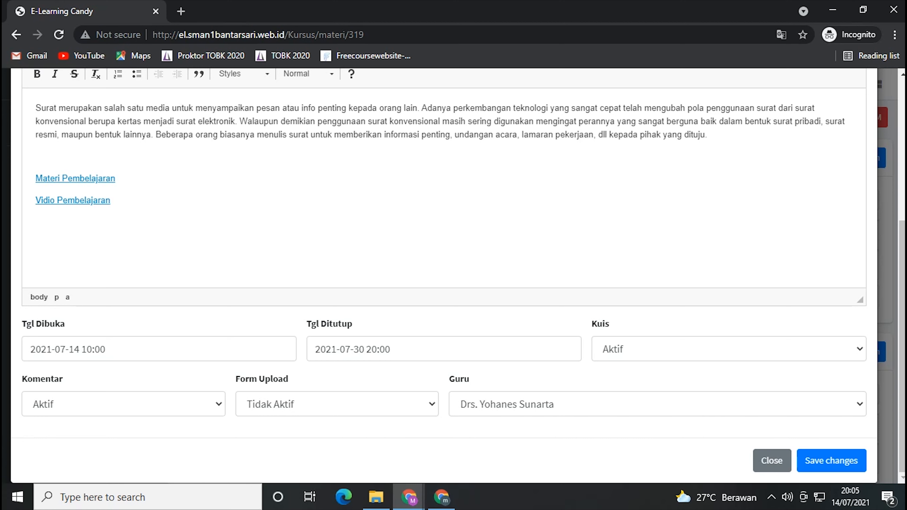
pyautogui.press('Return')
pyautogui.press('Return')
pyautogui.write('Merangkum materi tersebut')
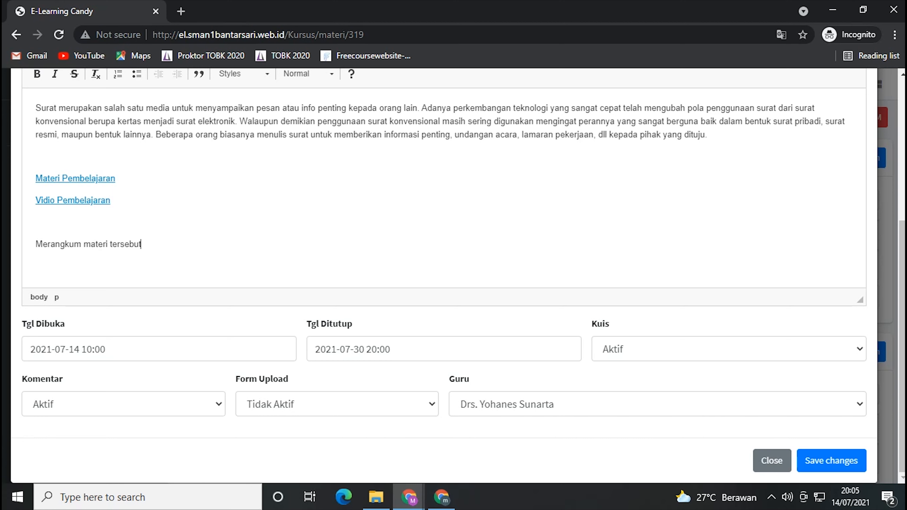
pyautogui.write('!!')
# - Set Form Upload to Aktif and save the new material
pyautogui.click(337, 404)
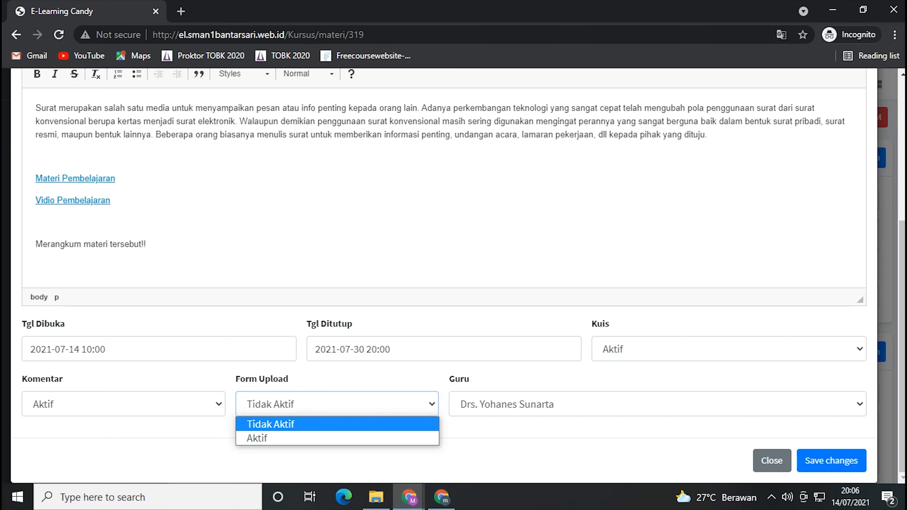
pyautogui.click(337, 438)
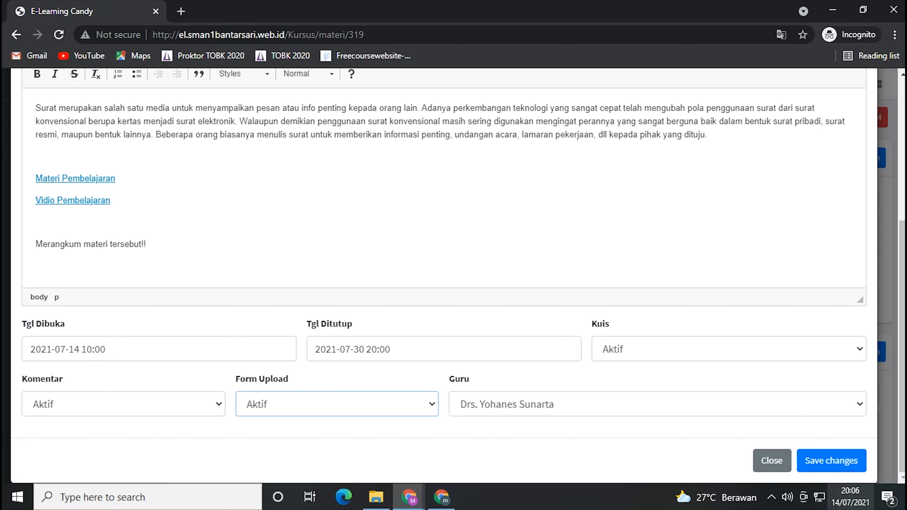
pyautogui.click(831, 461)
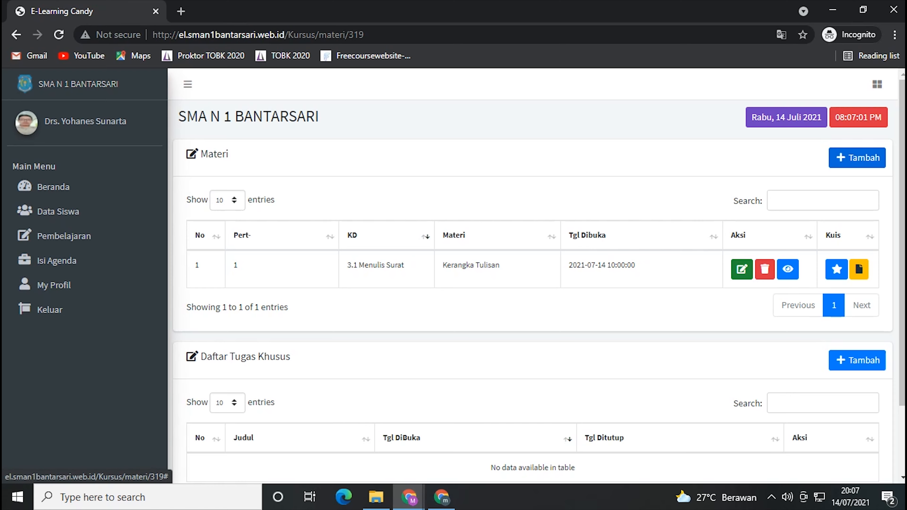
# - Open the saved "Kerangka Tulisan" material's edit form, review its content and settings, and close it without changes
pyautogui.click(742, 269)
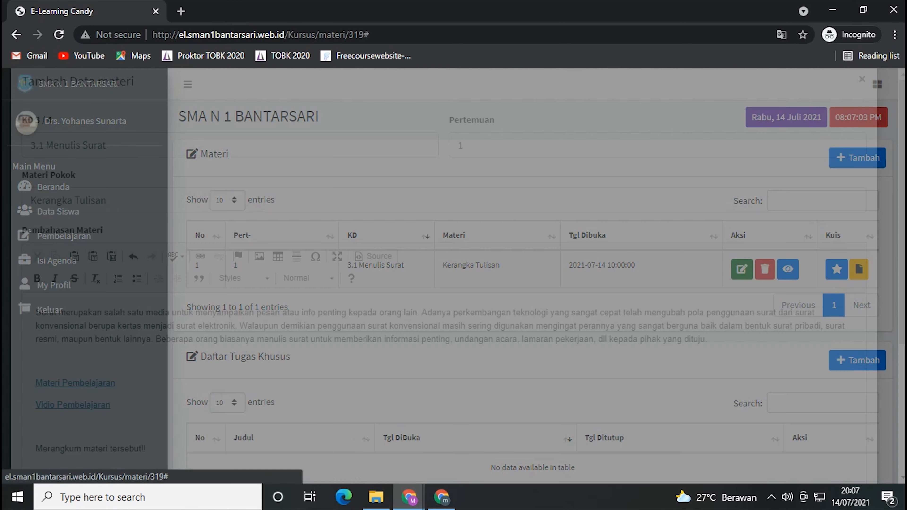
pyautogui.scroll(-3, 743, 272)
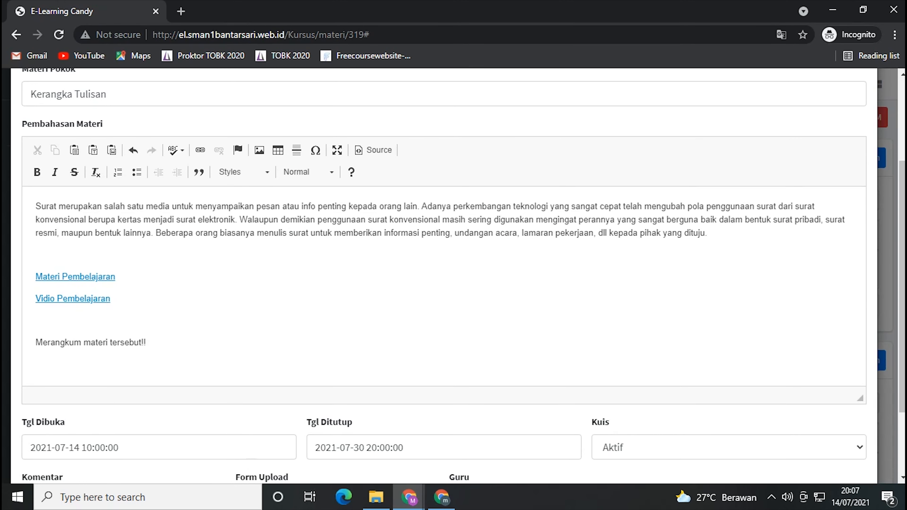
pyautogui.scroll(-3, 443, 275)
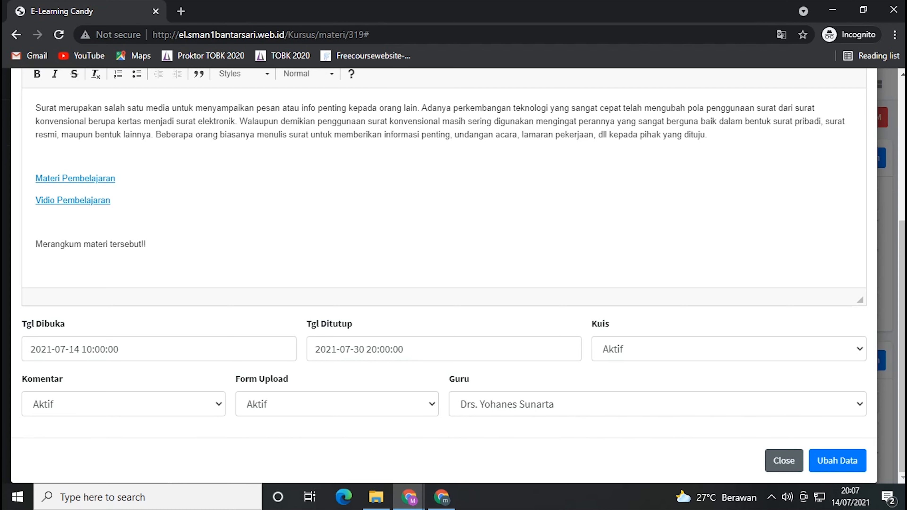
pyautogui.click(784, 461)
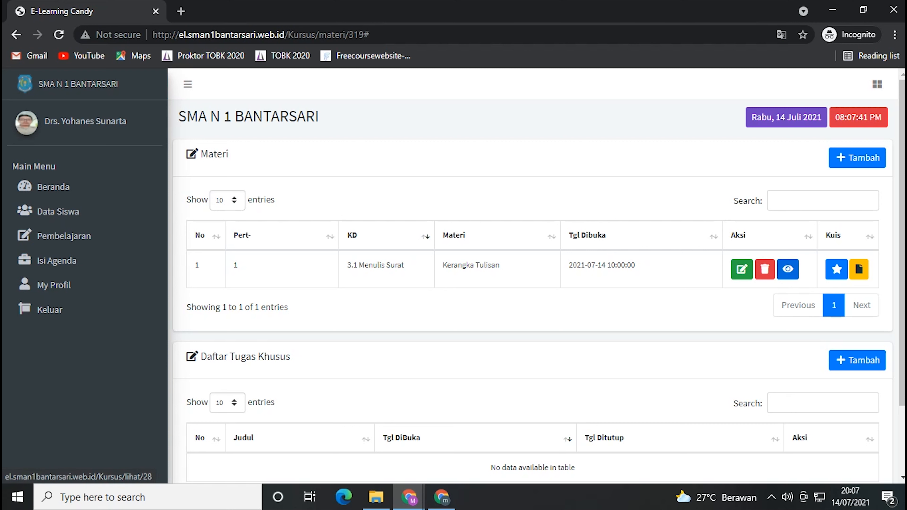
# - Open the detail view of the "Kerangka Tulisan" material and examine its text, links, assignment, attendance and question sections
pyautogui.click(788, 268)
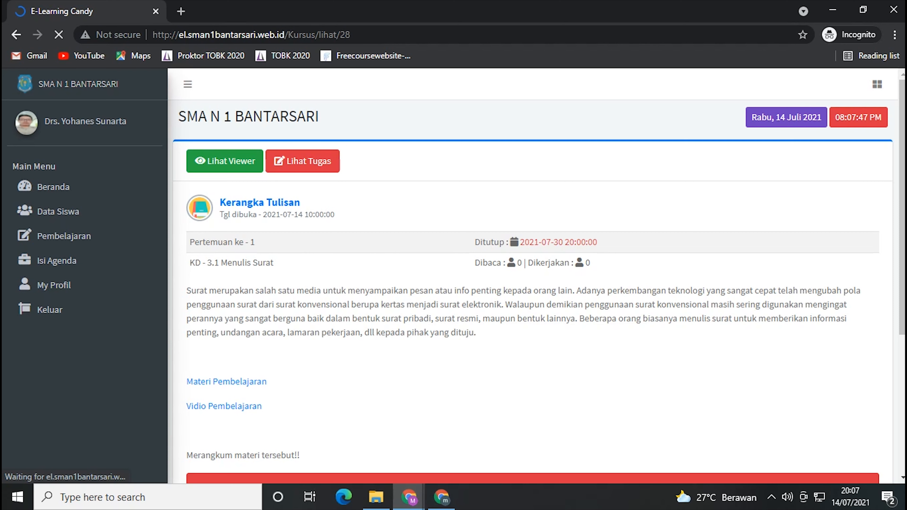
pyautogui.scroll(-2, 532, 276)
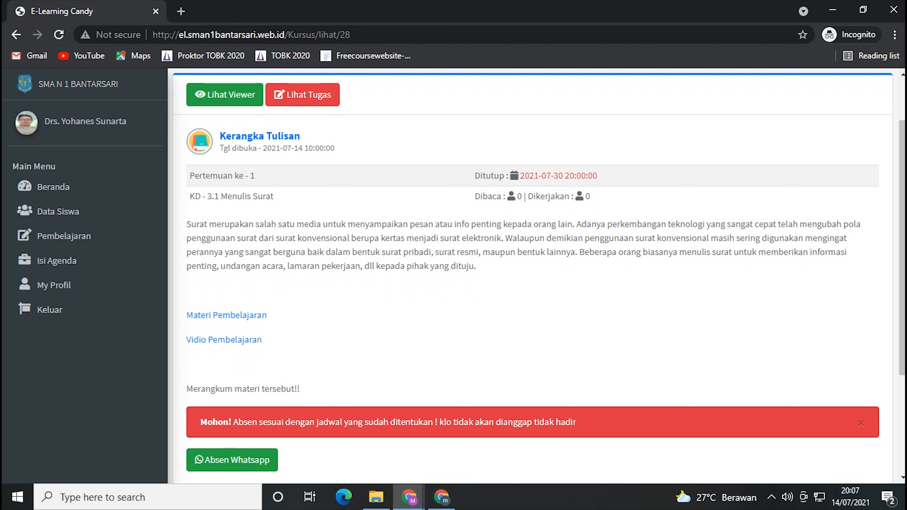
pyautogui.scroll(-2, 532, 275)
pyautogui.scroll(1, 532, 275)
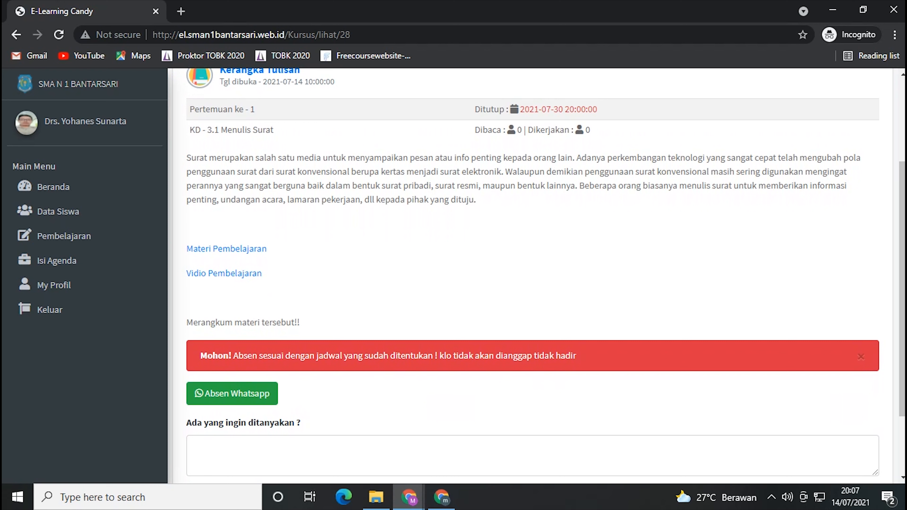
pyautogui.moveTo(187, 158); pyautogui.dragTo(476, 200)
pyautogui.scroll(1, 532, 250)
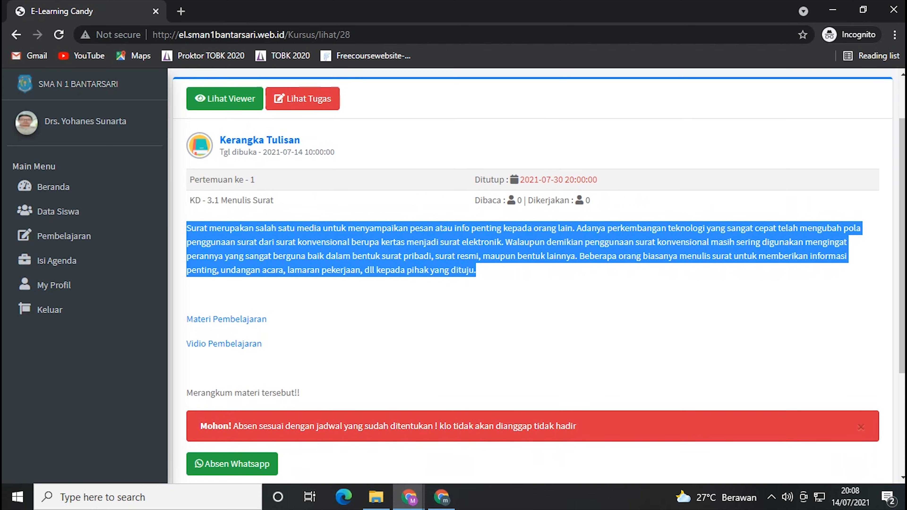
pyautogui.scroll(1, 532, 251)
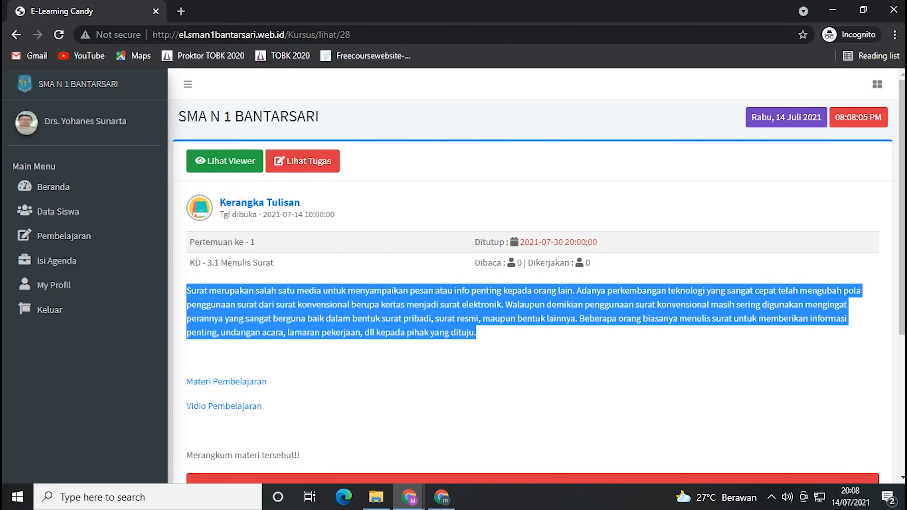
pyautogui.click(500, 368)
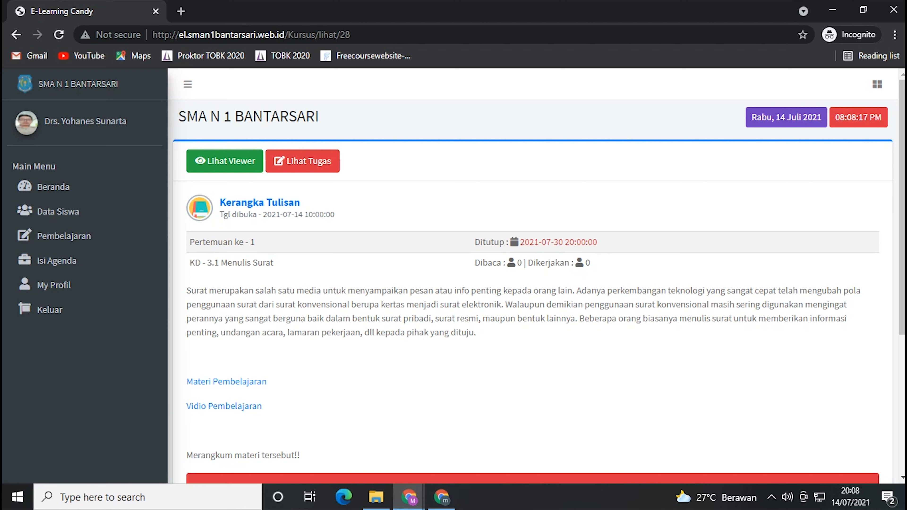
# - Check the Dibaca and Dikerjakan counters on the material's detail page
pyautogui.moveTo(505, 263); pyautogui.dragTo(473, 264)
pyautogui.click(522, 263)
pyautogui.moveTo(550, 263); pyautogui.dragTo(554, 263)
pyautogui.click(555, 263)
pyautogui.scroll(-3, 554, 263)
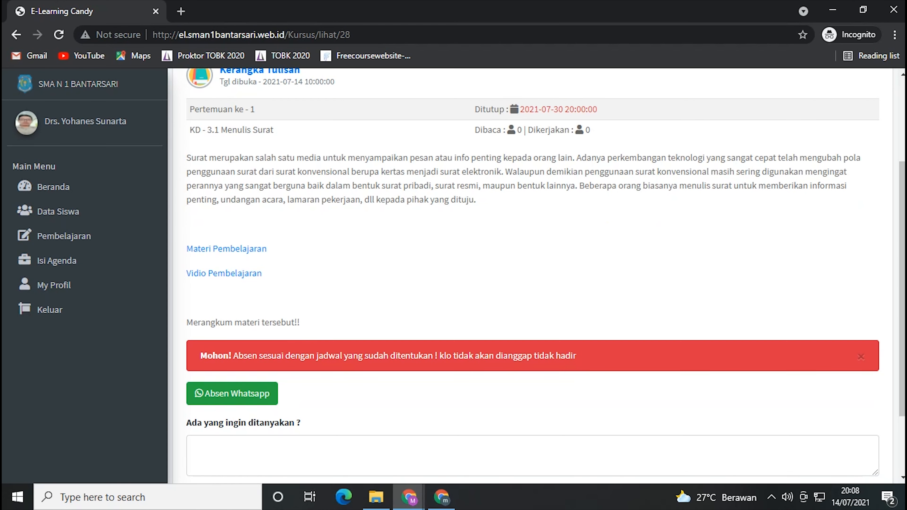
pyautogui.scroll(3, 555, 263)
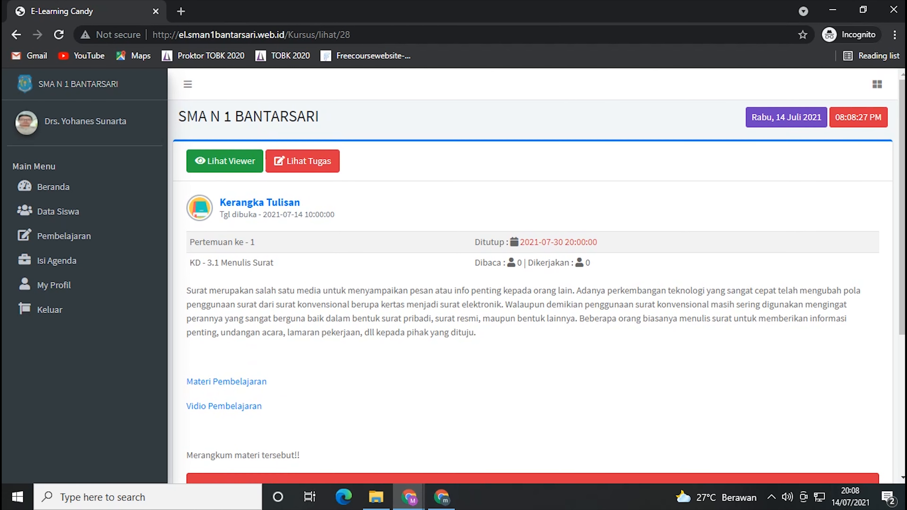
pyautogui.doubleClick(587, 263)
pyautogui.click(588, 263)
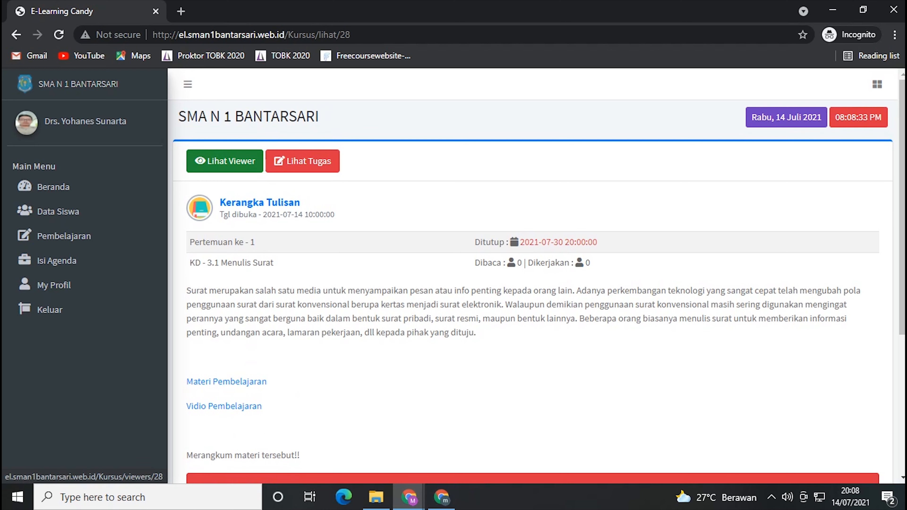
# - Check the material's viewer list and return to the course's Materi list
pyautogui.click(225, 161)
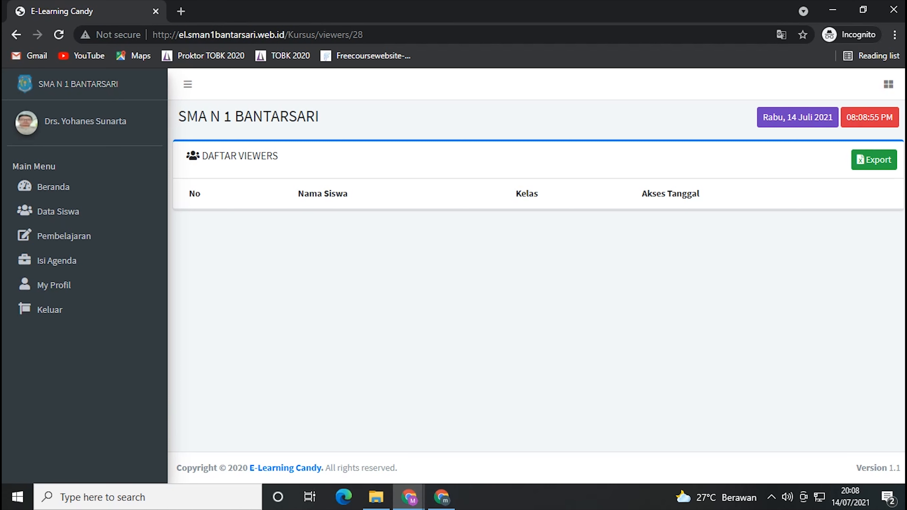
pyautogui.click(16, 34)
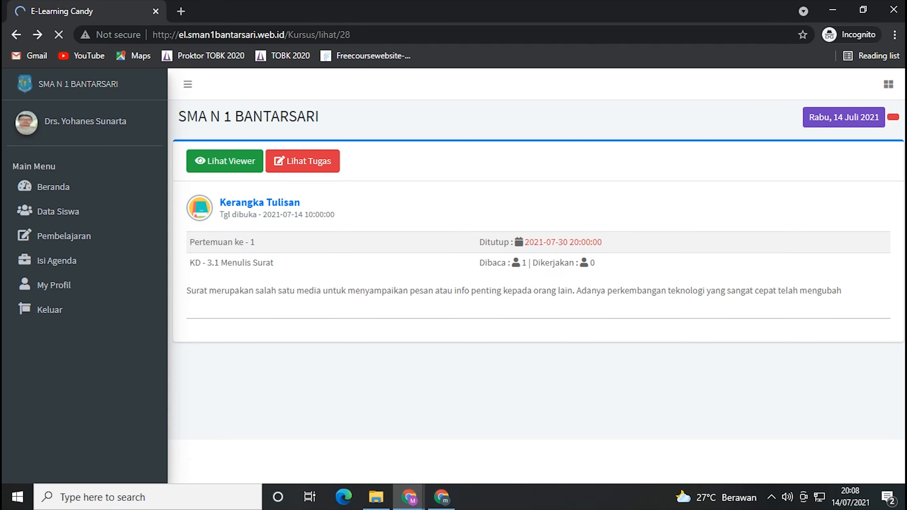
pyautogui.click(17, 34)
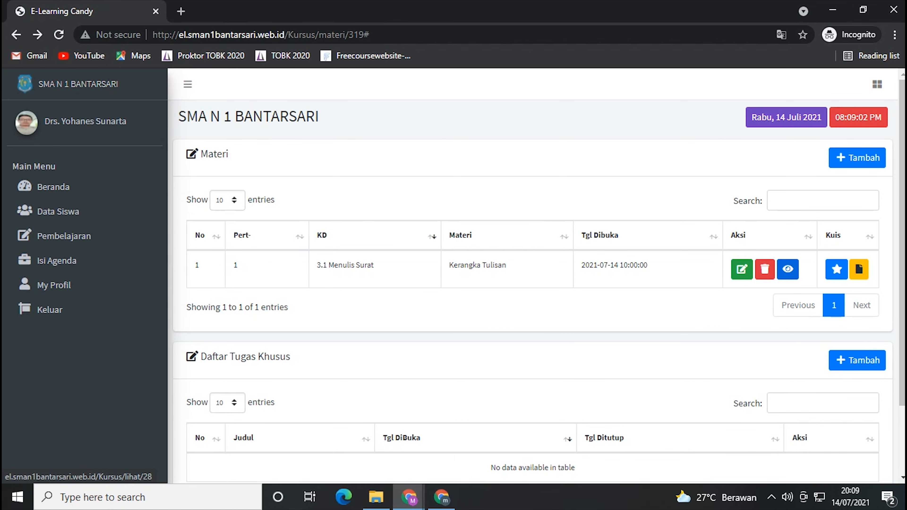
# - Reopen the "Kerangka Tulisan" material and examine the student, class and access date entries in its viewer list
pyautogui.click(787, 270)
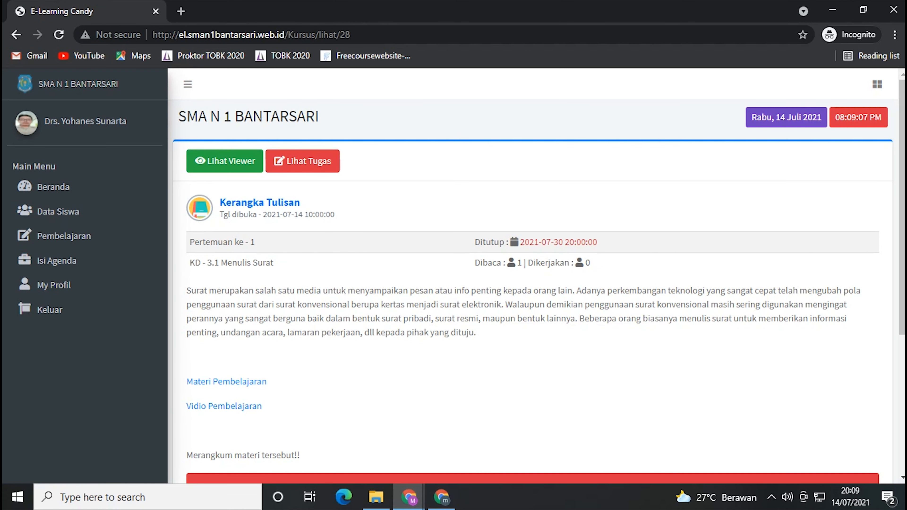
pyautogui.click(224, 161)
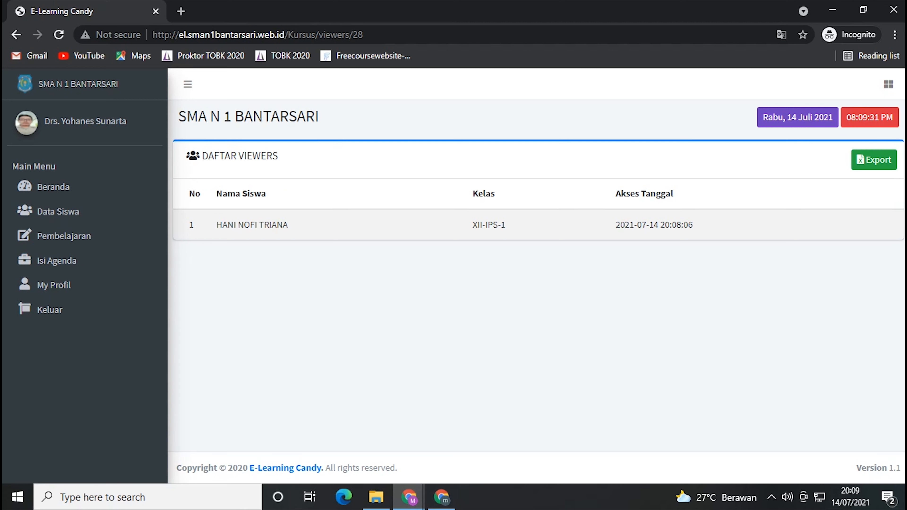
pyautogui.moveTo(188, 224); pyautogui.dragTo(693, 225)
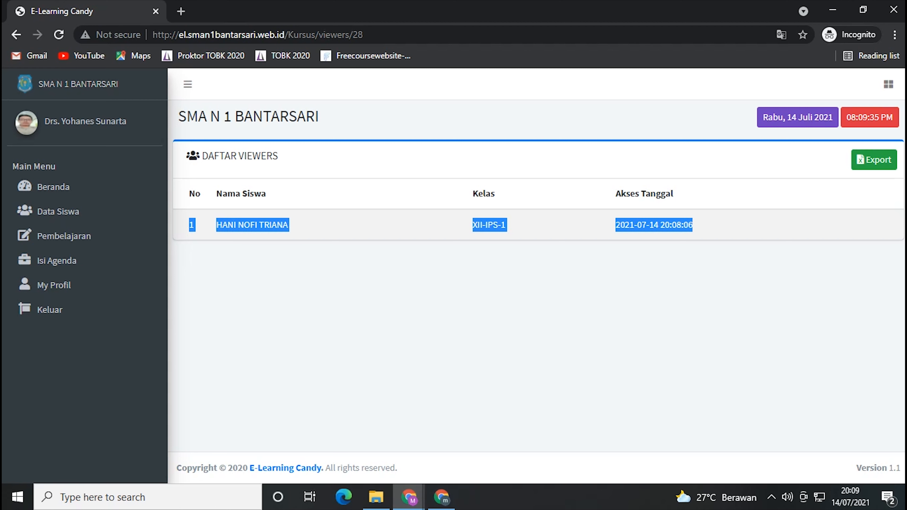
pyautogui.click(694, 226)
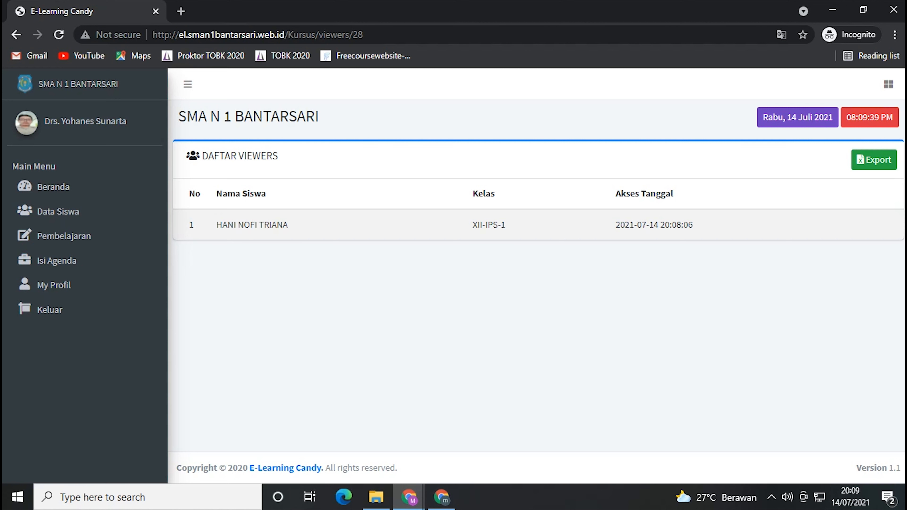
# - Return to the material, inspect its list of student assignment submissions, and go back to the Materi list
pyautogui.click(17, 35)
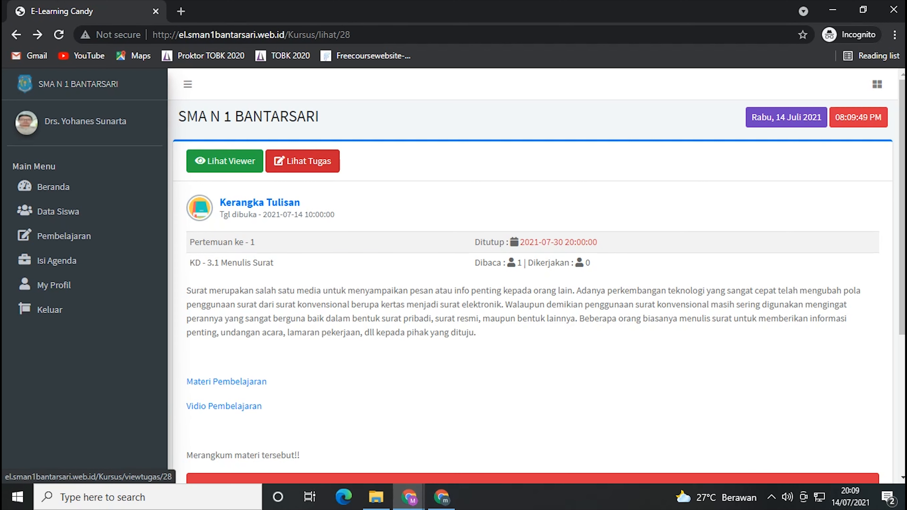
pyautogui.scroll(-3, 302, 160)
pyautogui.scroll(2, 532, 275)
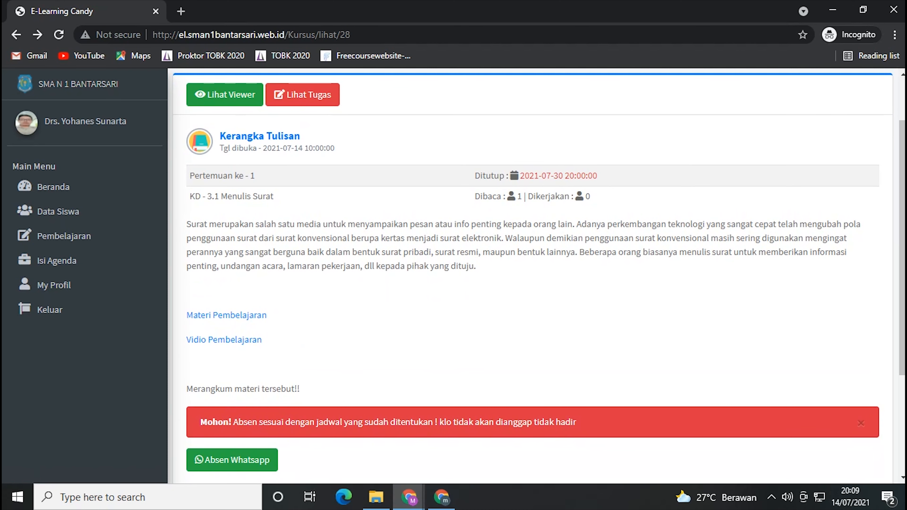
pyautogui.click(303, 94)
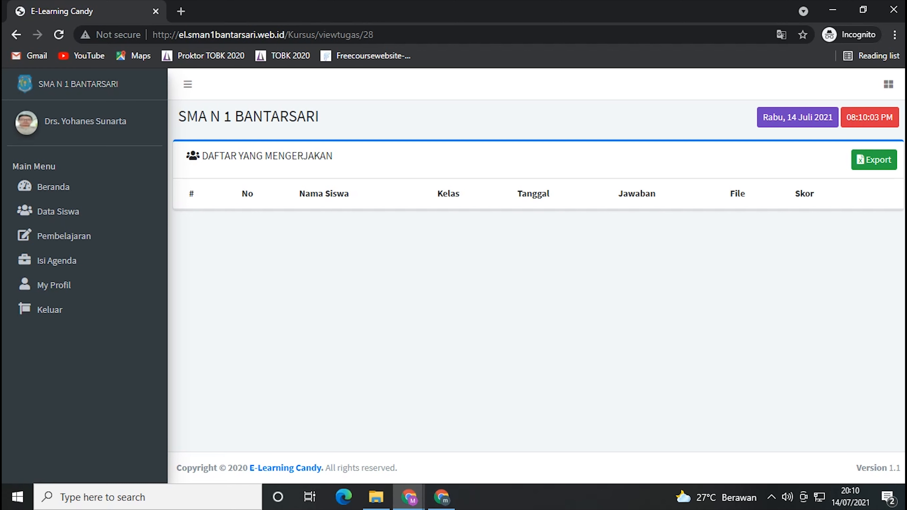
pyautogui.hotkey('alt', 'Left')
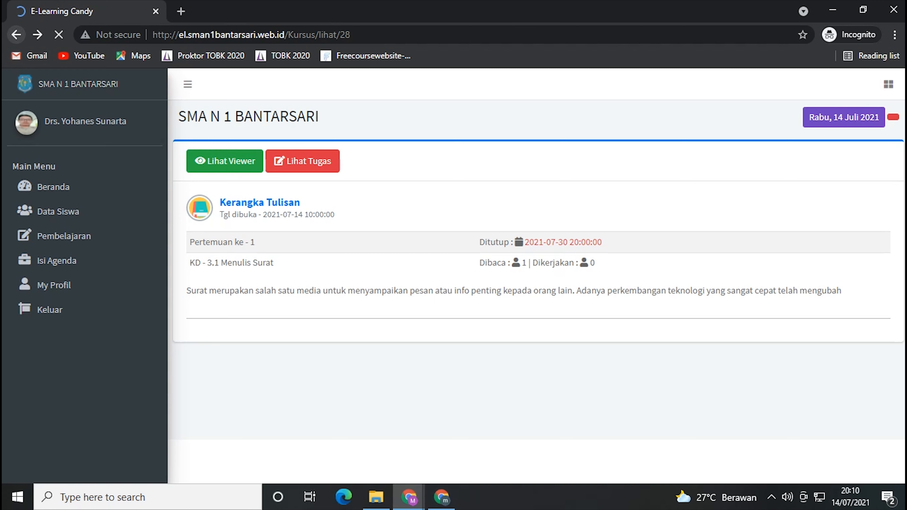
pyautogui.hotkey('alt', 'Left')
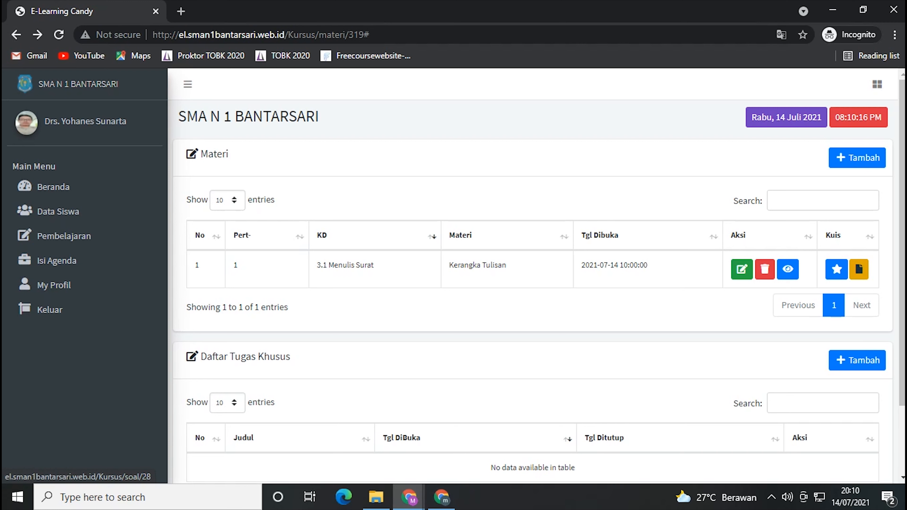
# - Start a new quiz question for "Kerangka Tulisan" with the text "Apa Yang dimaksud Surat?"
pyautogui.click(859, 269)
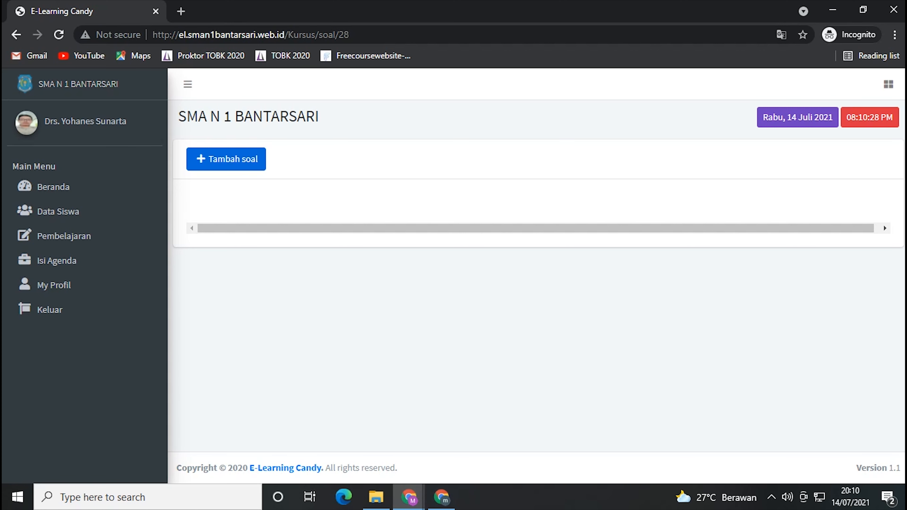
pyautogui.click(226, 159)
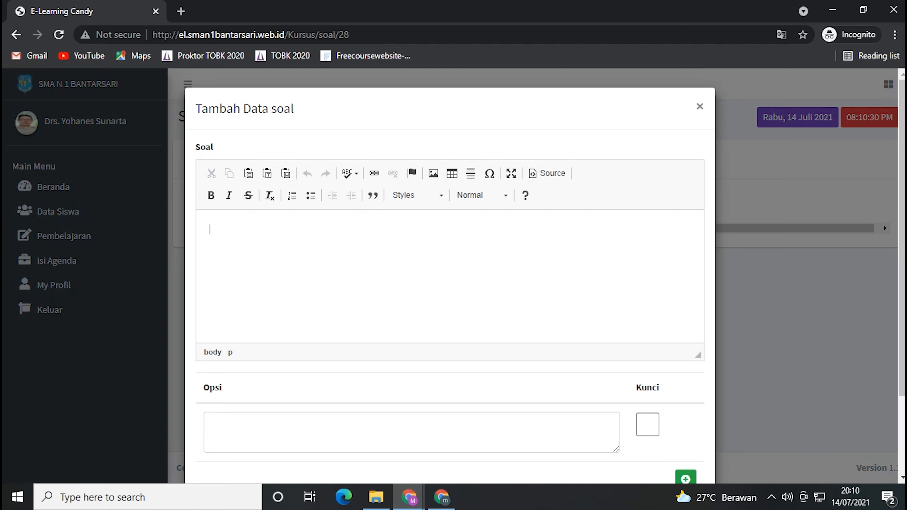
pyautogui.write('Apa Yang dimaksud Surat')
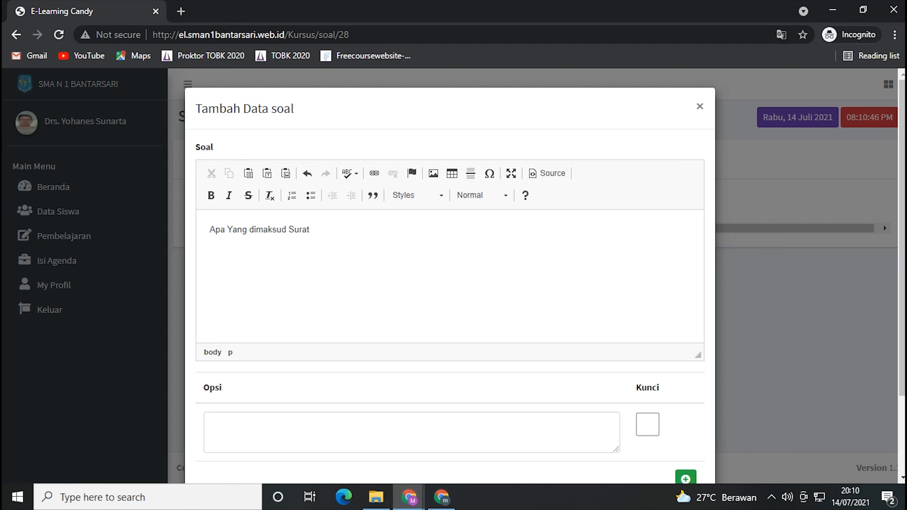
pyautogui.scroll(-3, 450, 268)
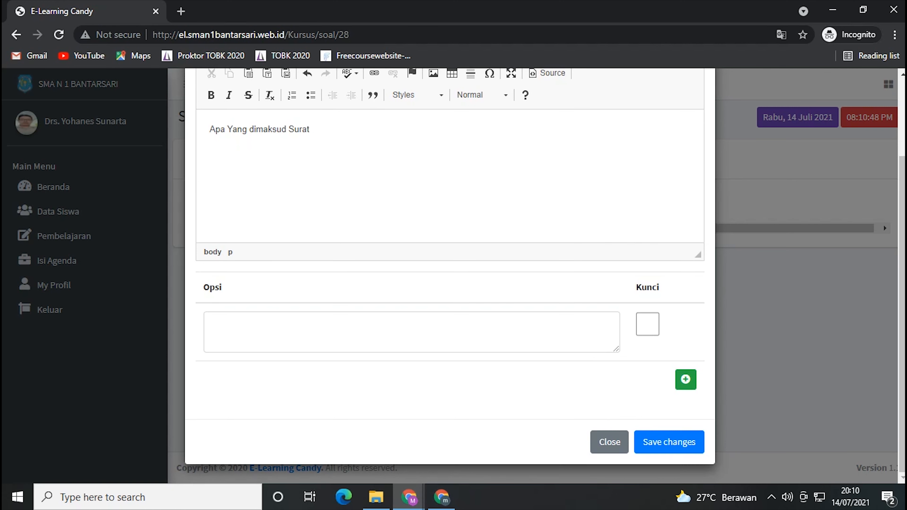
pyautogui.write('?')
pyautogui.scroll(3, 450, 268)
pyautogui.scroll(-3, 450, 268)
# - Enter "Tidak Tahu" as the first answer option and add "Kurang Paham" as the second
pyautogui.click(213, 325)
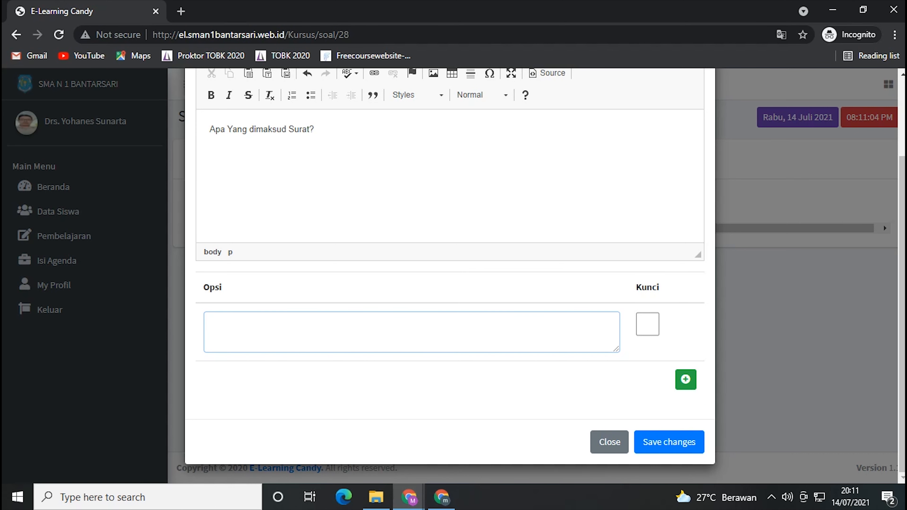
pyautogui.write('Tidak Tahu')
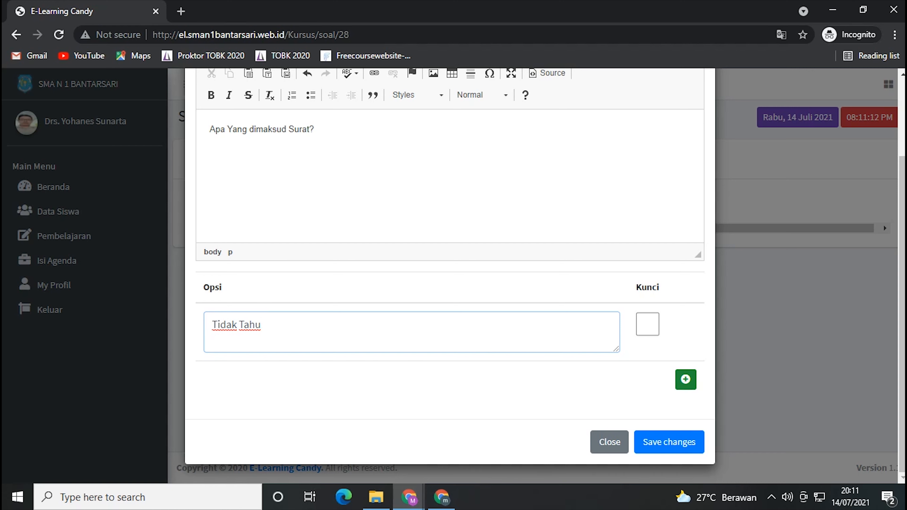
pyautogui.click(686, 379)
pyautogui.scroll(-2, 686, 379)
pyautogui.click(412, 332)
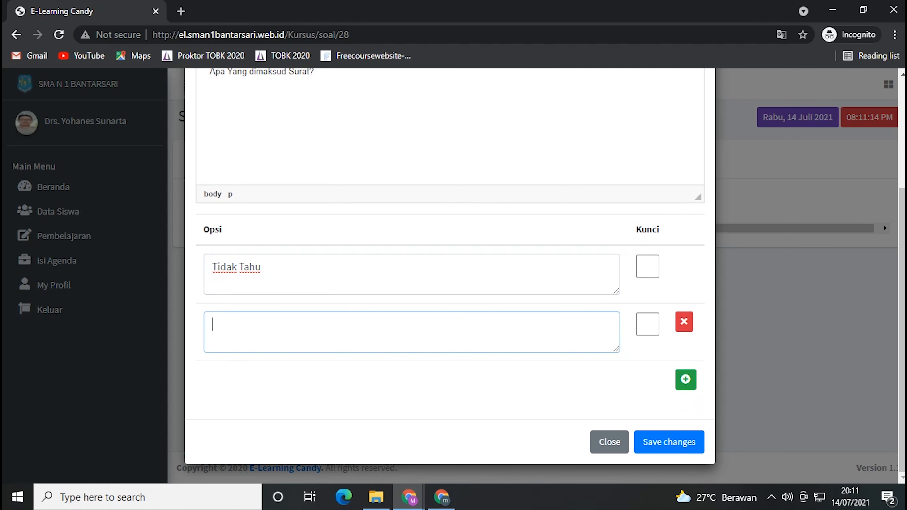
pyautogui.write('Kurang Paham')
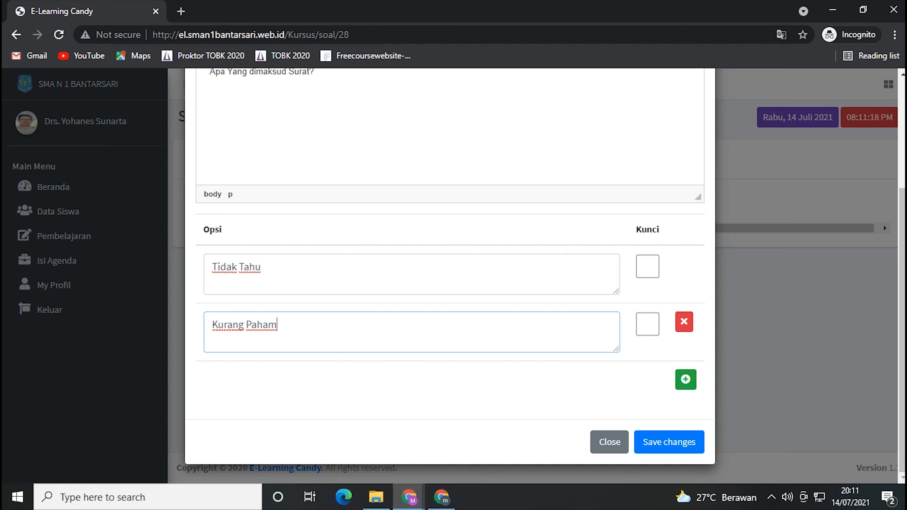
# - Add "Bukan Saya" as the third answer option of the quiz question
pyautogui.click(686, 380)
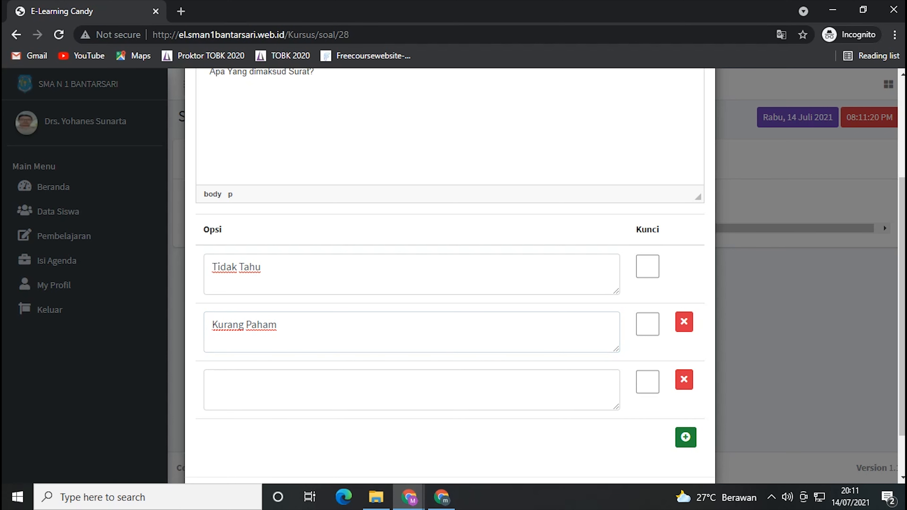
pyautogui.click(214, 383)
pyautogui.write('Buka')
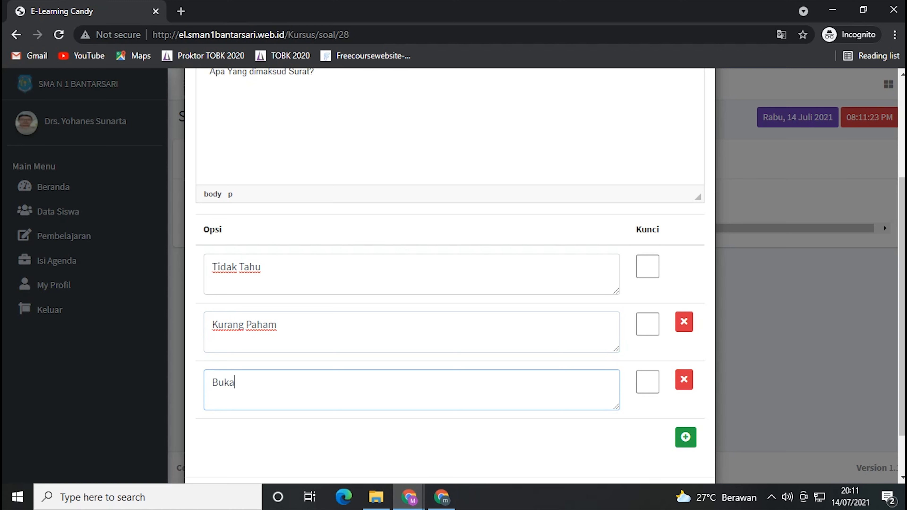
pyautogui.write('n Saya')
pyautogui.scroll(2, 450, 276)
pyautogui.scroll(-1, 450, 276)
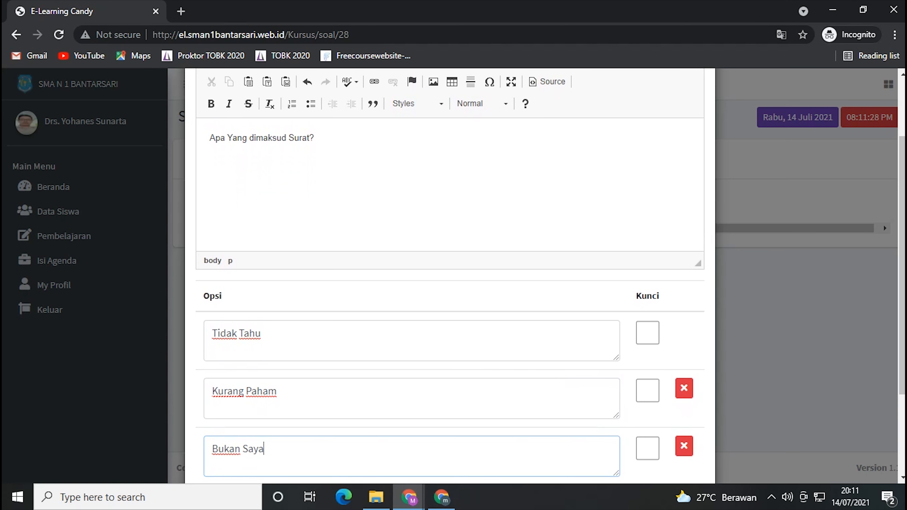
pyautogui.scroll(-2, 450, 272)
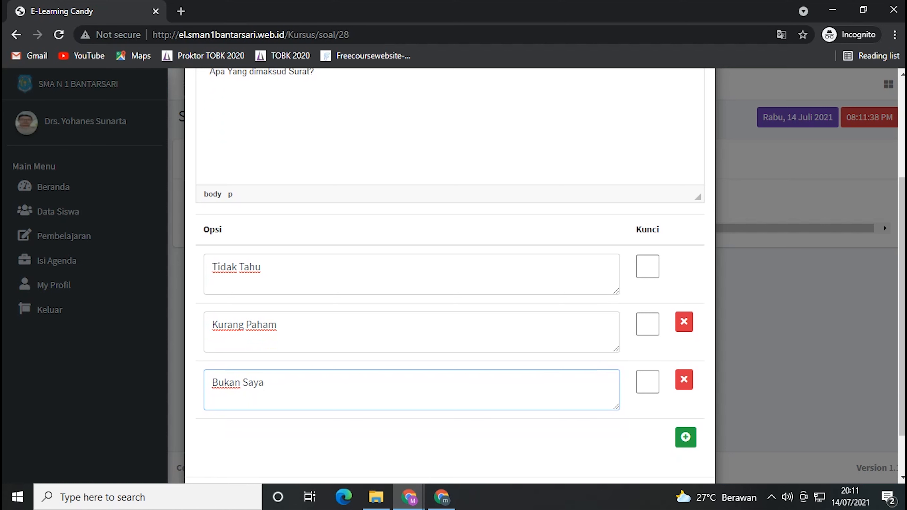
# - Mark "Kurang Paham" as the answer key and save the quiz question
pyautogui.click(648, 324)
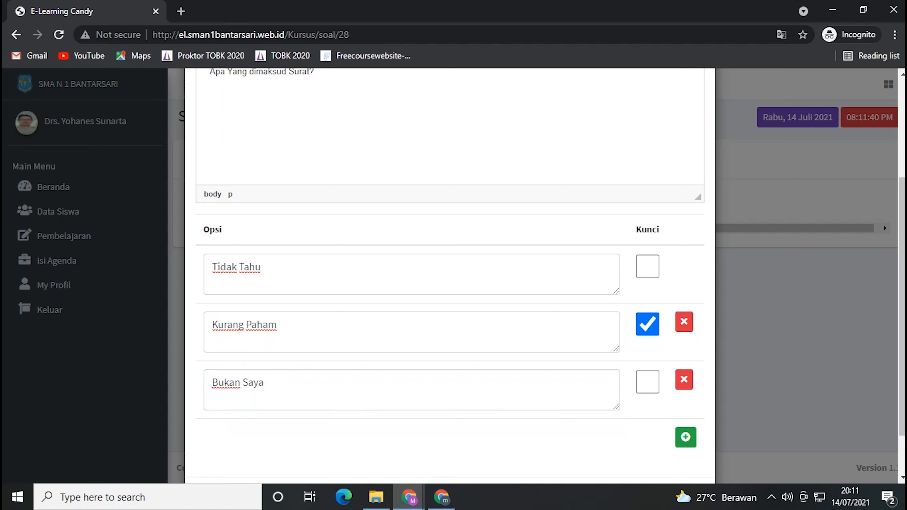
pyautogui.scroll(-2, 450, 271)
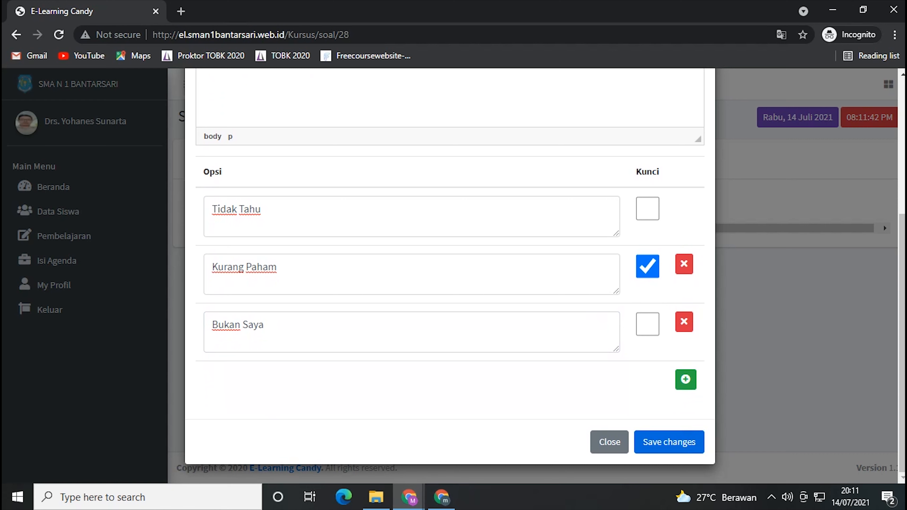
pyautogui.click(669, 442)
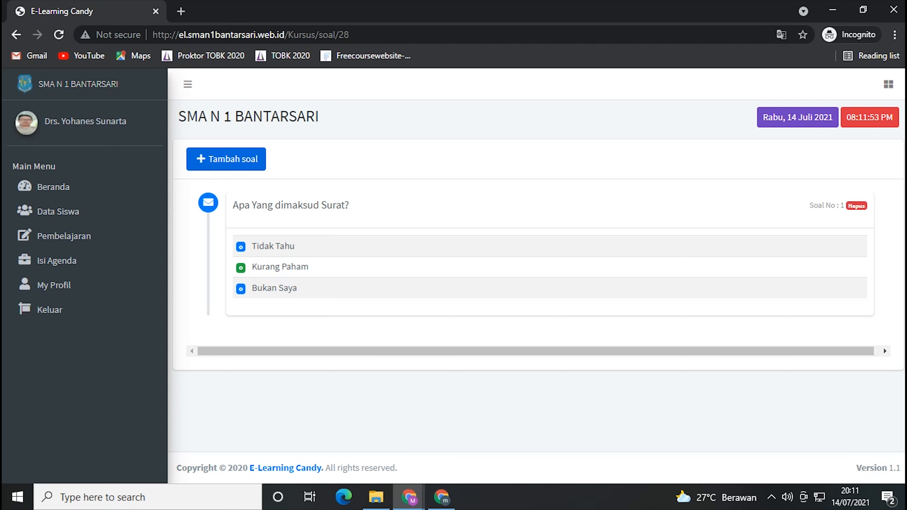
# - Open a blank form for another quiz question, close it without saving, and go back to the Materi list
pyautogui.click(226, 159)
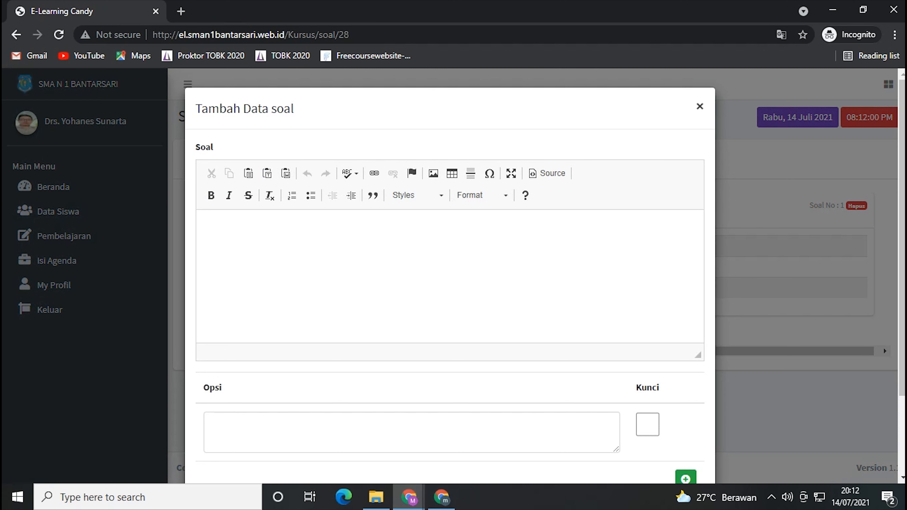
pyautogui.click(700, 106)
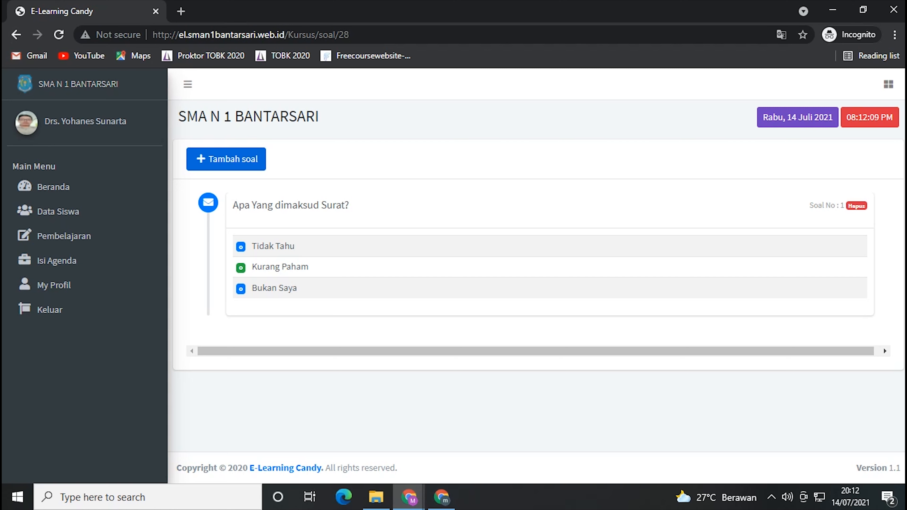
pyautogui.click(16, 34)
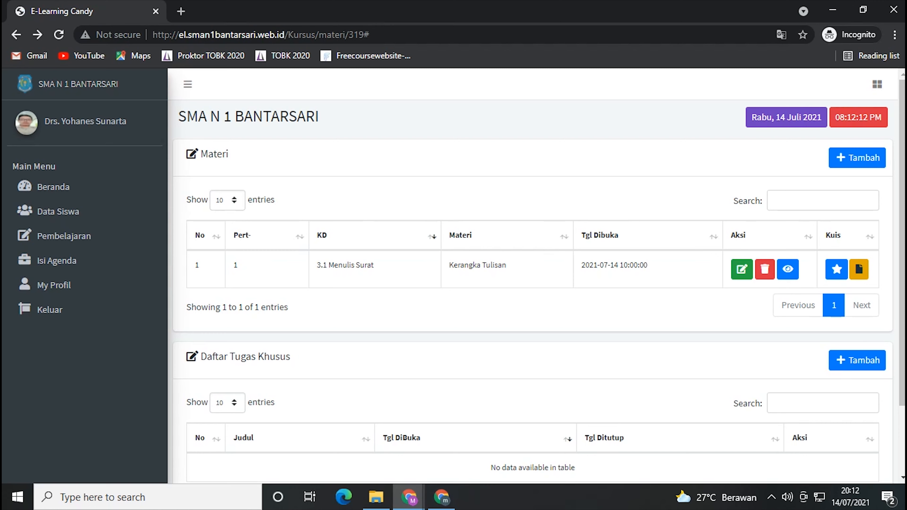
# - Reopen the quiz questions for "Kerangka Tulisan" and delete the question "Apa Yang dimaksud Surat?"
pyautogui.click(859, 270)
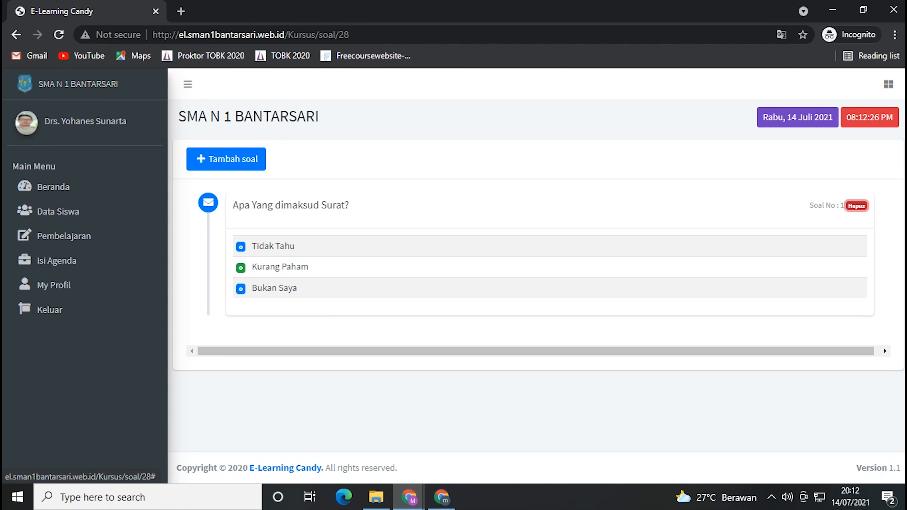
pyautogui.click(856, 206)
pyautogui.press('Return')
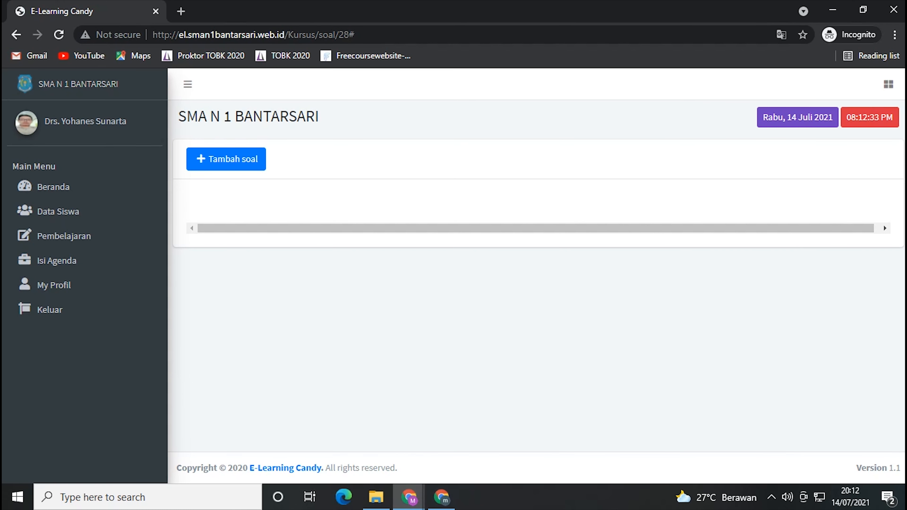
# - Return to the Materi list, inspect the quiz score list for "Kerangka Tulisan", and go back
pyautogui.click(16, 35)
pyautogui.click(16, 35)
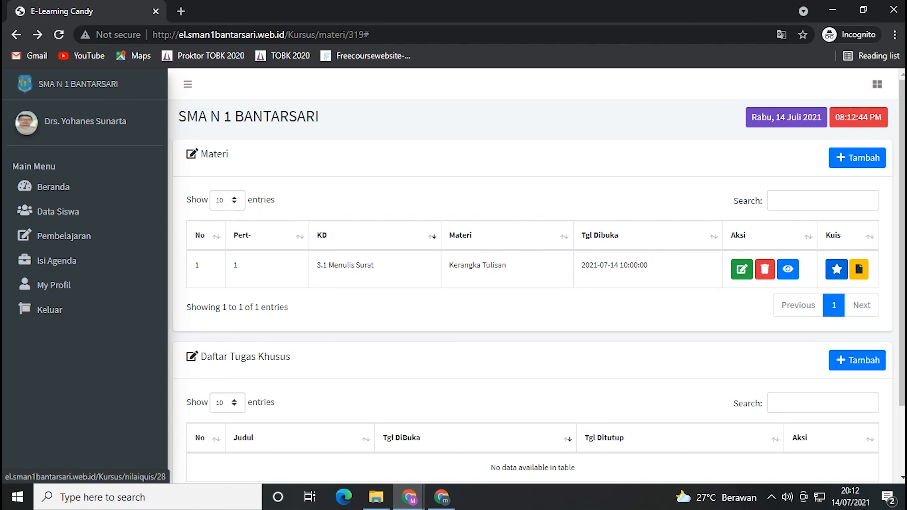
pyautogui.click(836, 269)
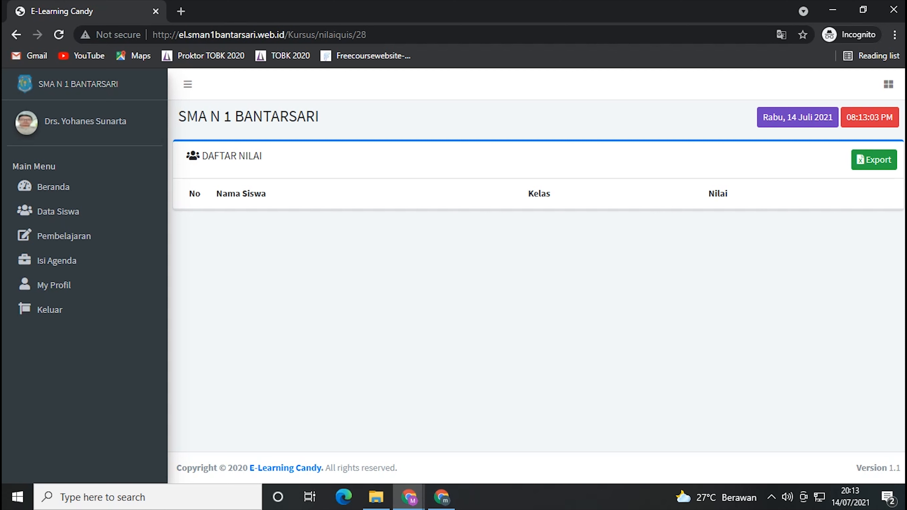
pyautogui.hotkey('alt', 'Left')
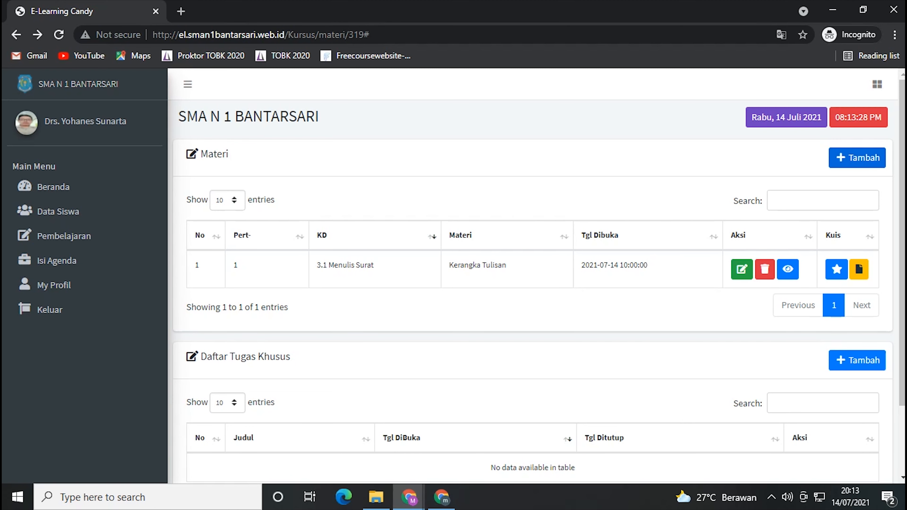
# - Start a new material with KD "3.1 Menulis Surat", Pertemuan 2 and Materi Pokok "Menulis Surat"
pyautogui.click(857, 158)
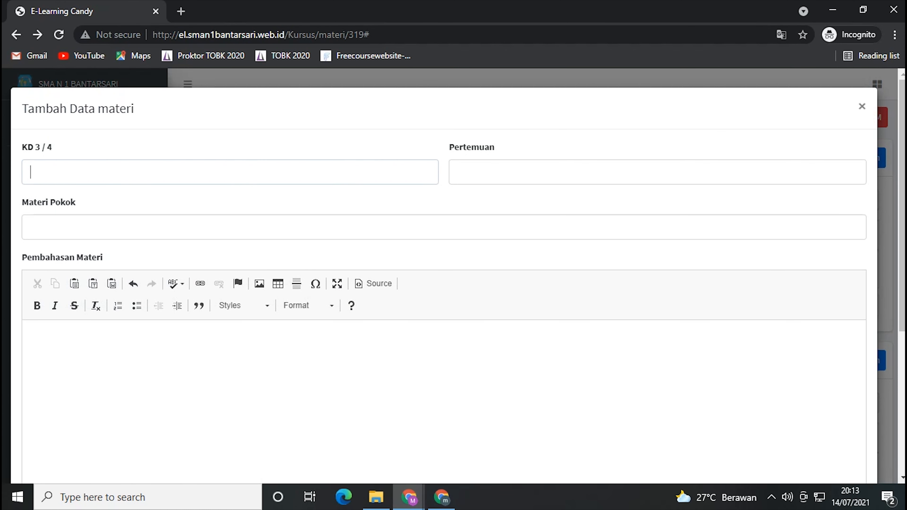
pyautogui.write('3.1')
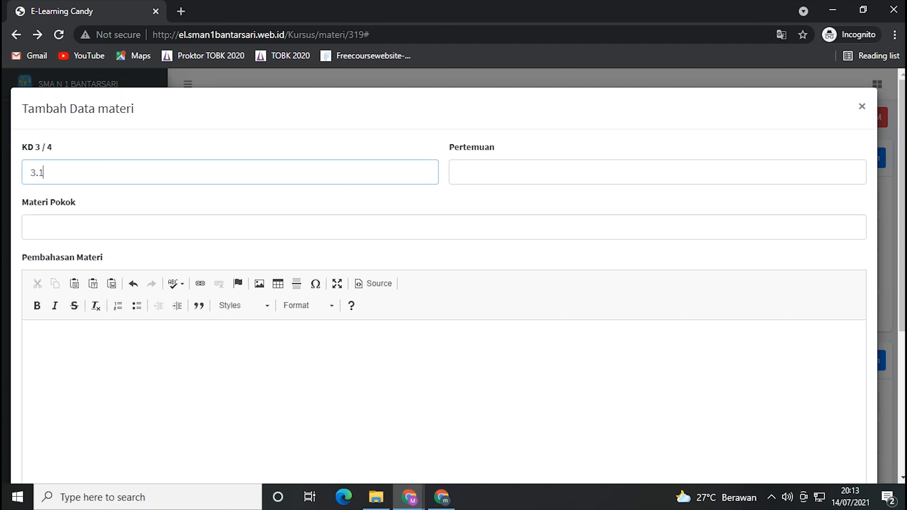
pyautogui.write(' Menulis Surat')
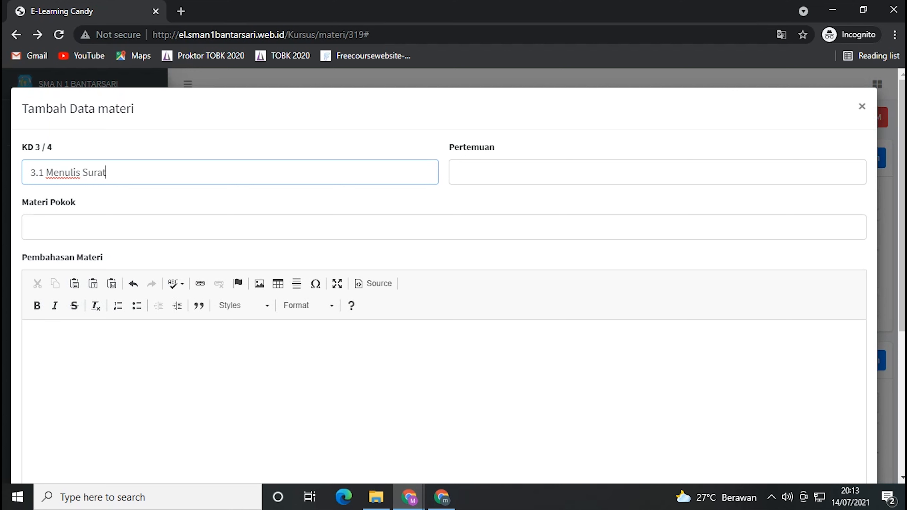
pyautogui.click(458, 172)
pyautogui.write('2')
pyautogui.press('Tab')
pyautogui.write('Menulis Surat')
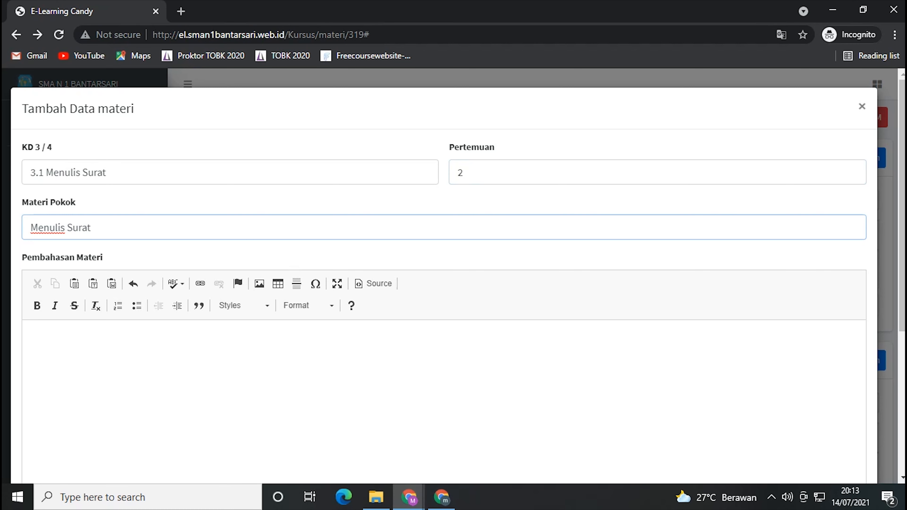
# - Start inserting a link in the Pembahasan Materi, check its upload options, and open the server file browser
pyautogui.scroll(-1, 243, 239)
pyautogui.click(82, 277)
pyautogui.scroll(-2, 82, 277)
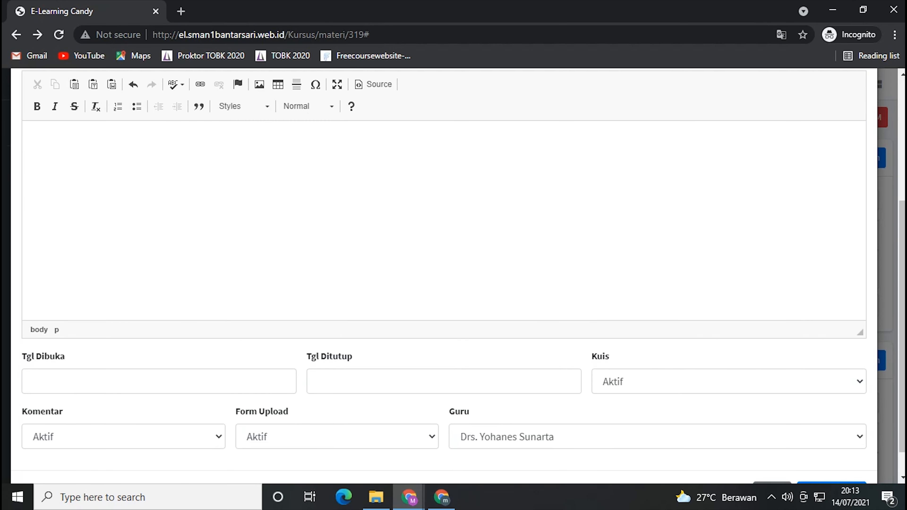
pyautogui.scroll(2, 238, 142)
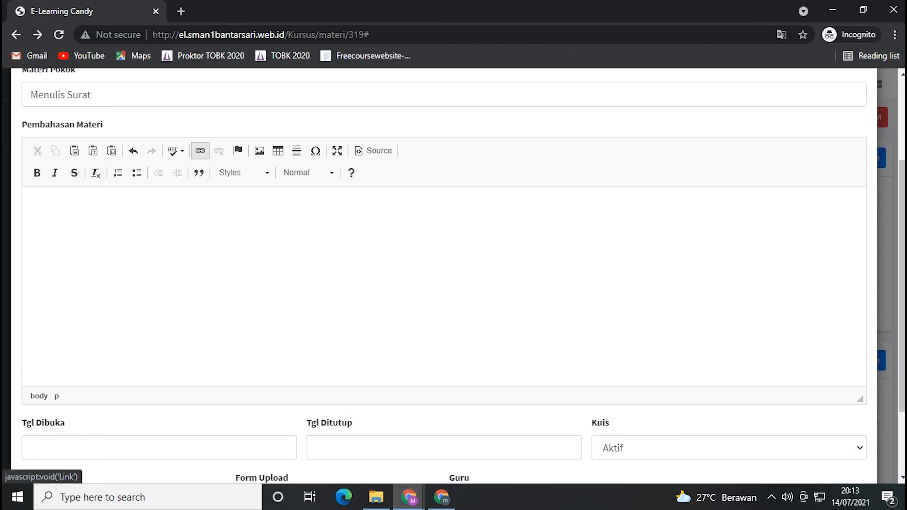
pyautogui.click(200, 151)
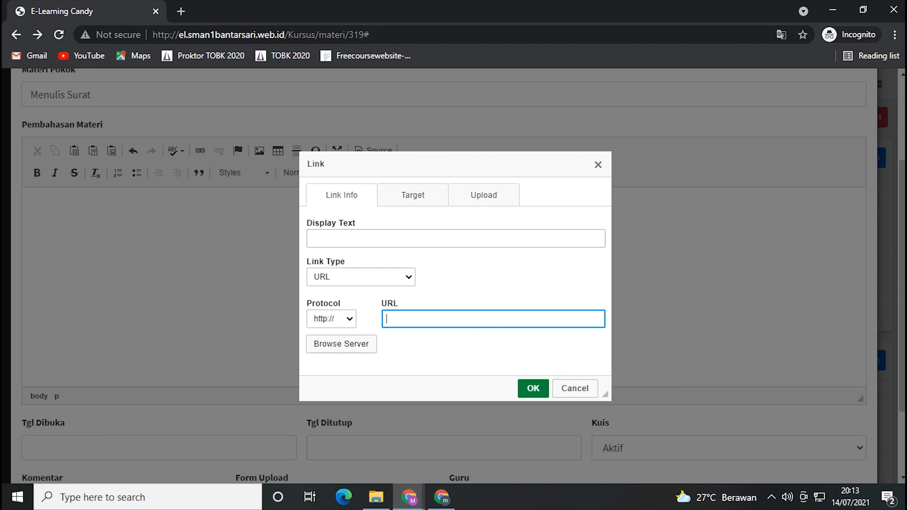
pyautogui.click(502, 196)
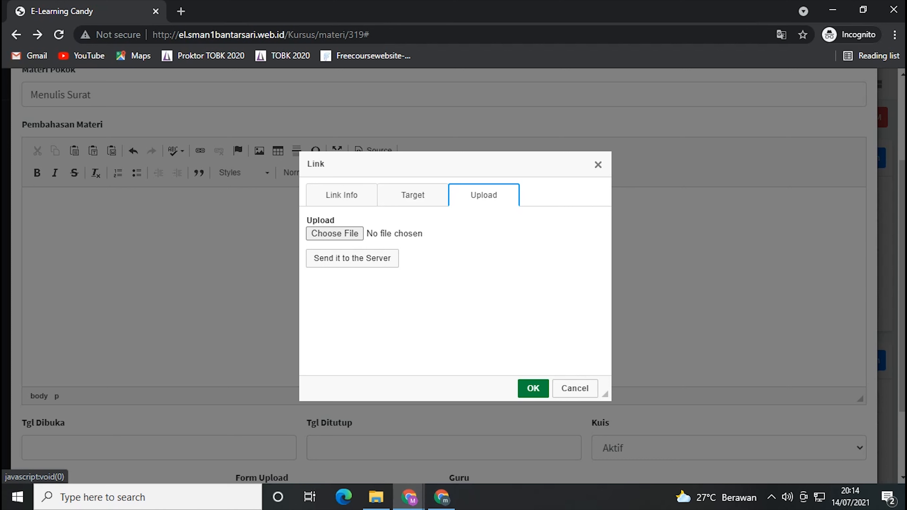
pyautogui.click(341, 195)
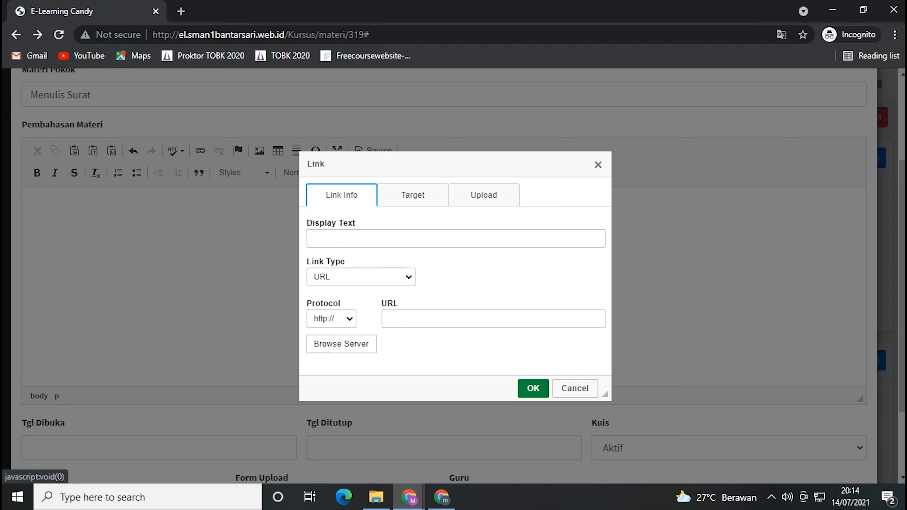
pyautogui.click(342, 344)
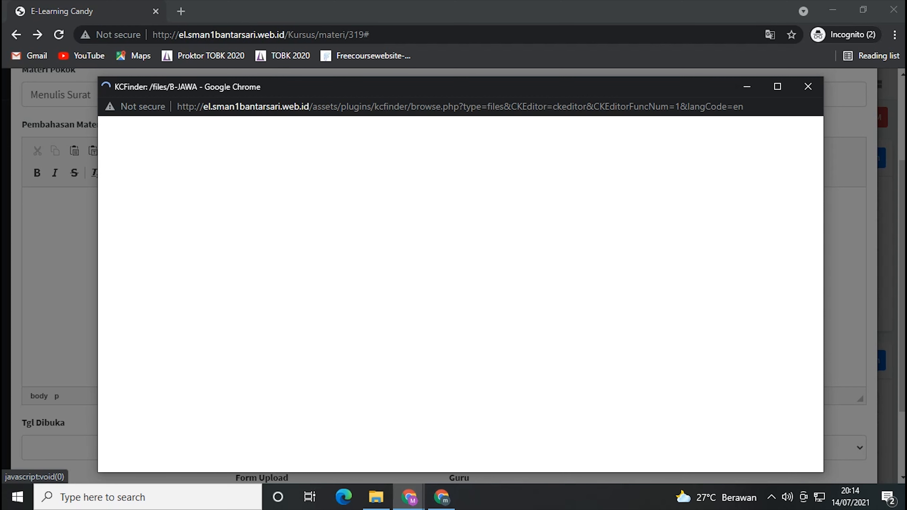
# - Move the file browser window and examine the contents of the "files" and "B-JAWA" folders
pyautogui.moveTo(350, 94); pyautogui.dragTo(298, 77)
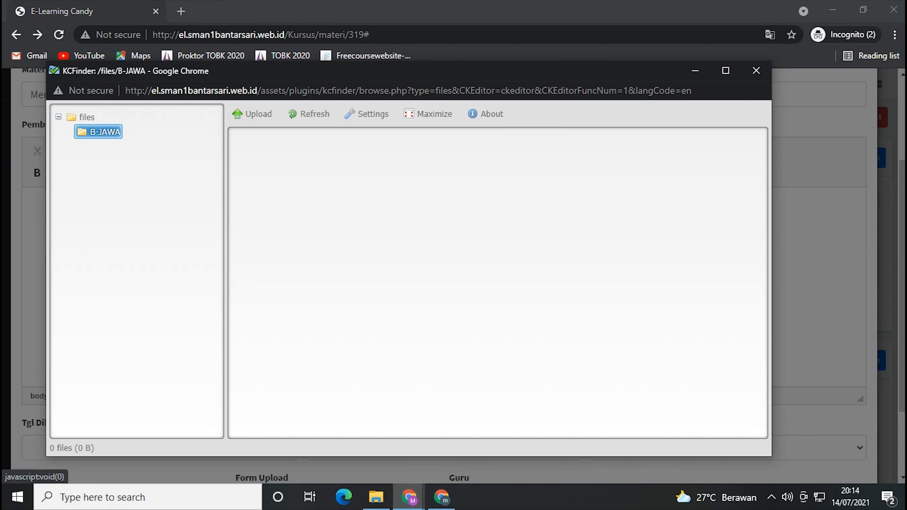
pyautogui.click(86, 117)
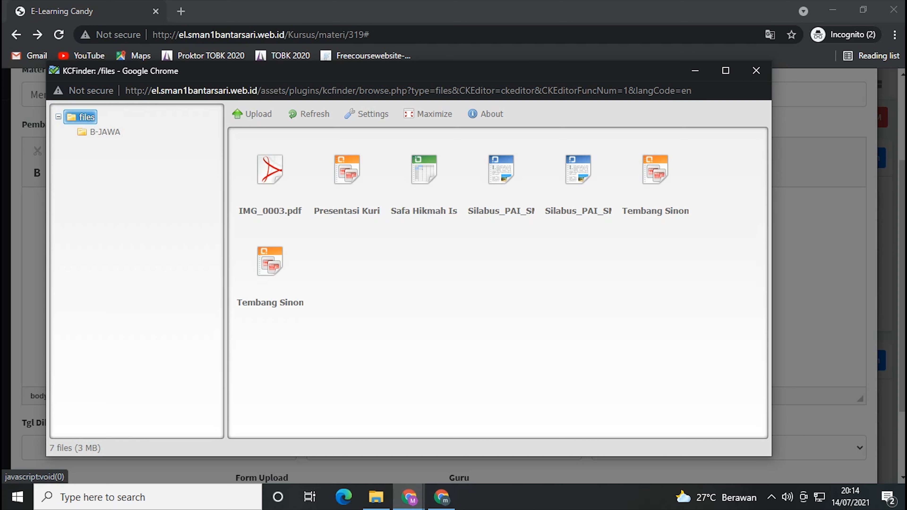
pyautogui.click(99, 131)
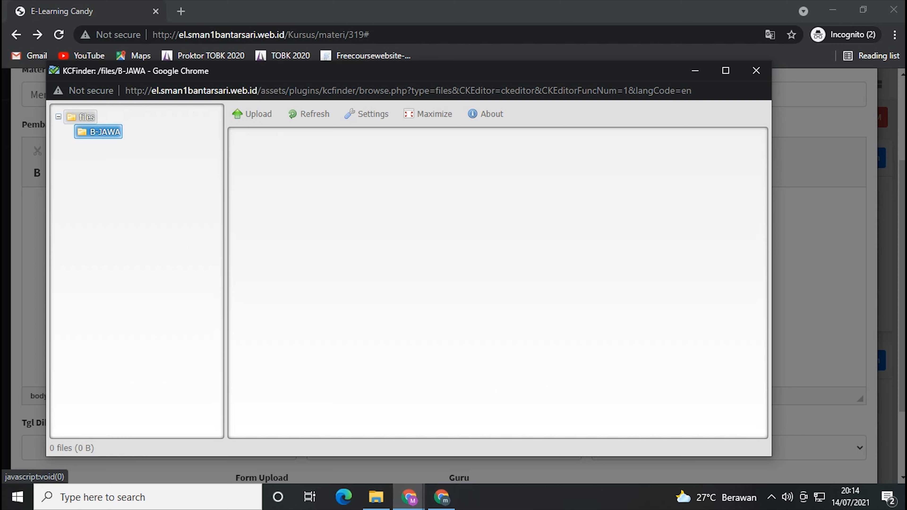
pyautogui.click(85, 118)
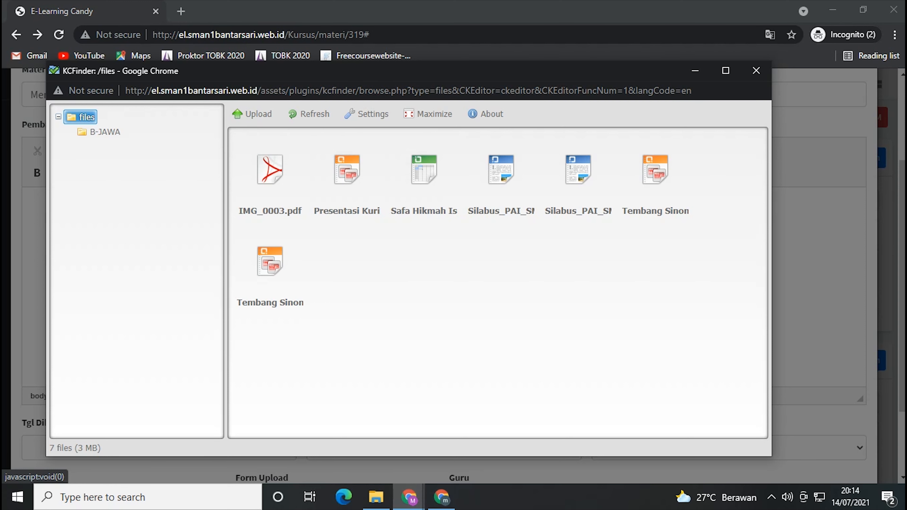
pyautogui.click(102, 132)
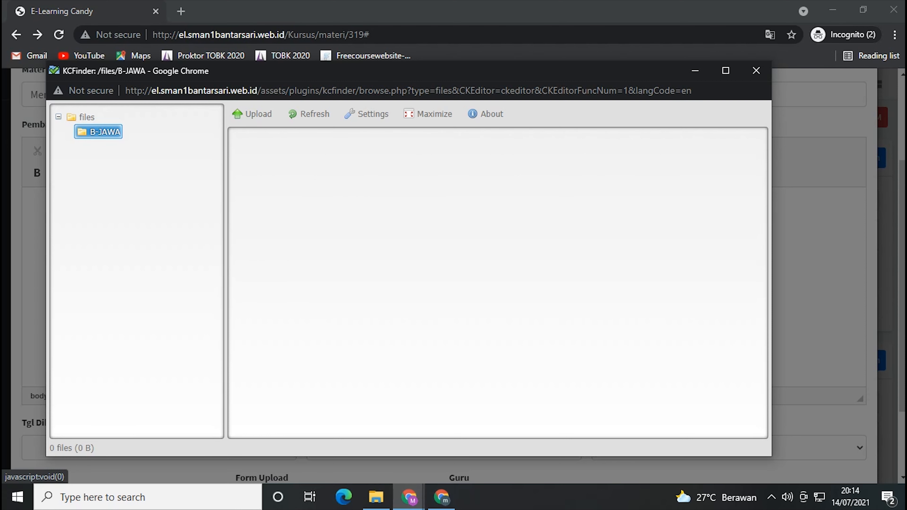
# - Upload the PDF "Doc. Akreditasi" from Pictures into the "B-JAWA" folder and choose it as the link's target
pyautogui.click(252, 113)
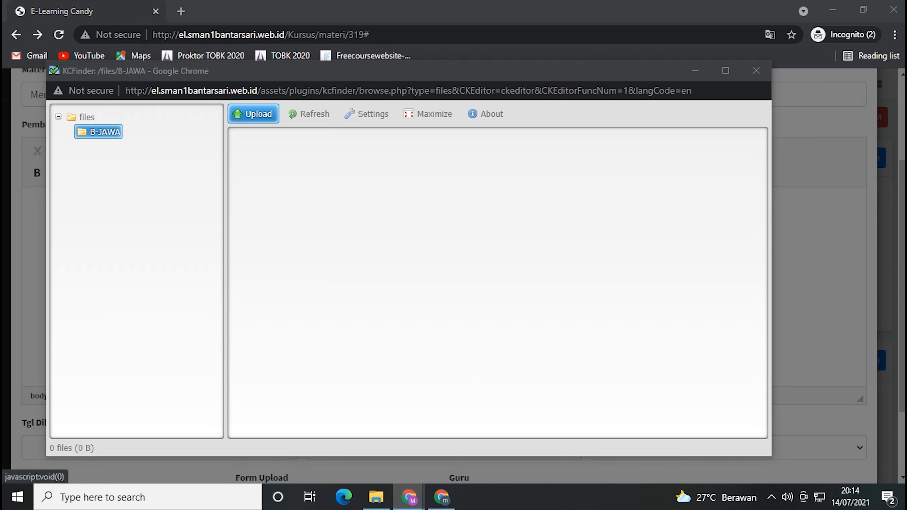
pyautogui.click(509, 70)
pyautogui.click(253, 114)
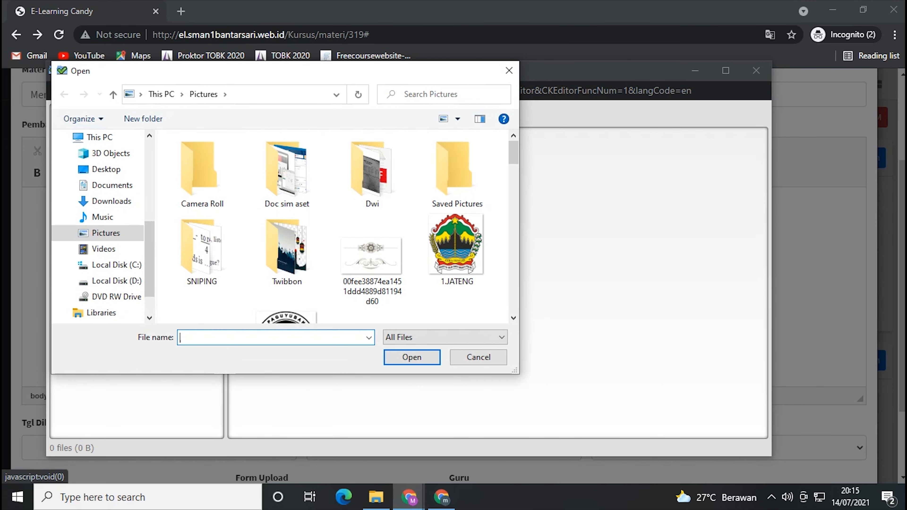
pyautogui.scroll(-5, 336, 225)
pyautogui.scroll(-3, 371, 257)
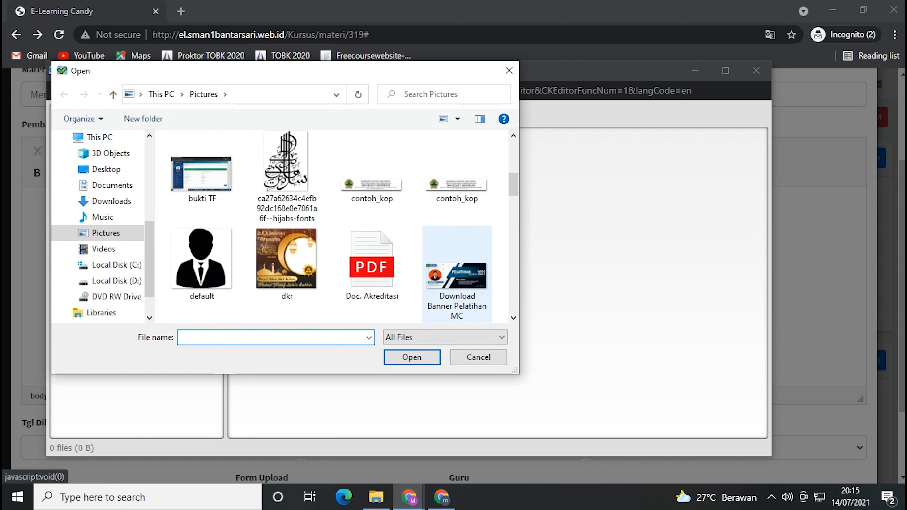
pyautogui.click(372, 264)
pyautogui.click(412, 358)
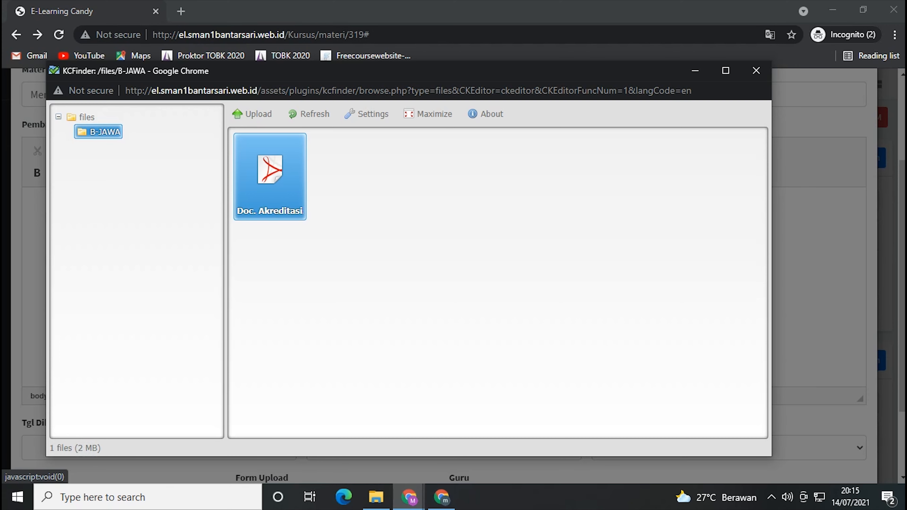
pyautogui.doubleClick(237, 142)
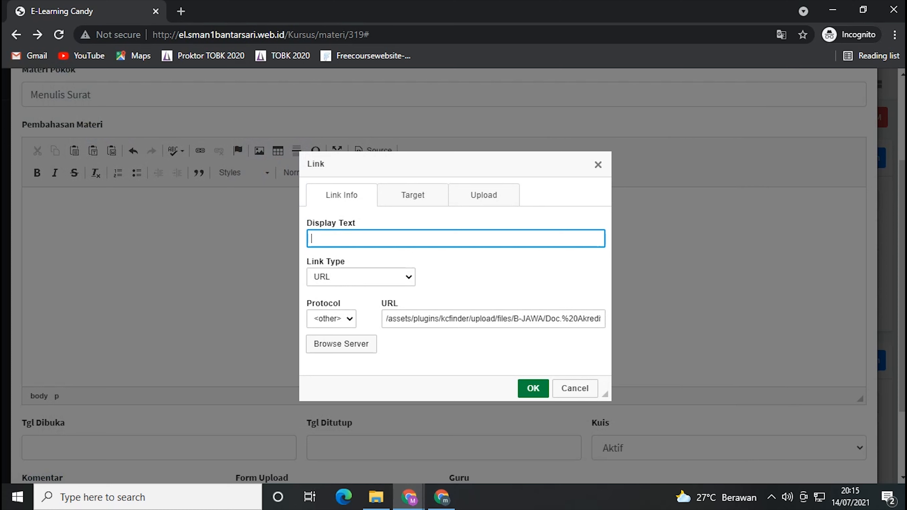
# - Set the link's display text to "Modul Materi" and insert it into the Pembahasan Materi
pyautogui.write('Materi')
pyautogui.press('BackSpace')
pyautogui.press('BackSpace')
pyautogui.press('BackSpace')
pyautogui.press('BackSpace')
pyautogui.press('BackSpace')
pyautogui.press('BackSpace')
pyautogui.press('BackSpace')
pyautogui.write('Modul Materi')
pyautogui.press('Return')
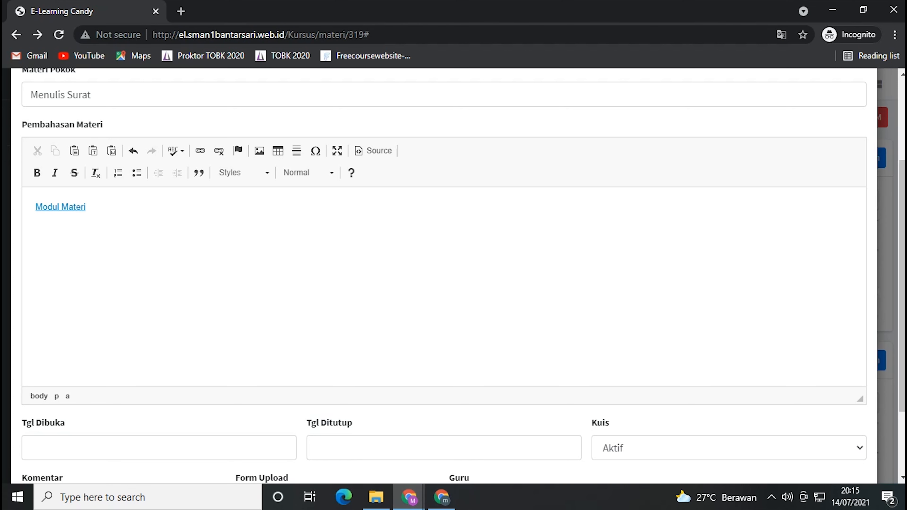
# - Review the new material form, set Kuis and Form Upload to Tidak Aktif, and close it without saving
pyautogui.scroll(-3, 445, 275)
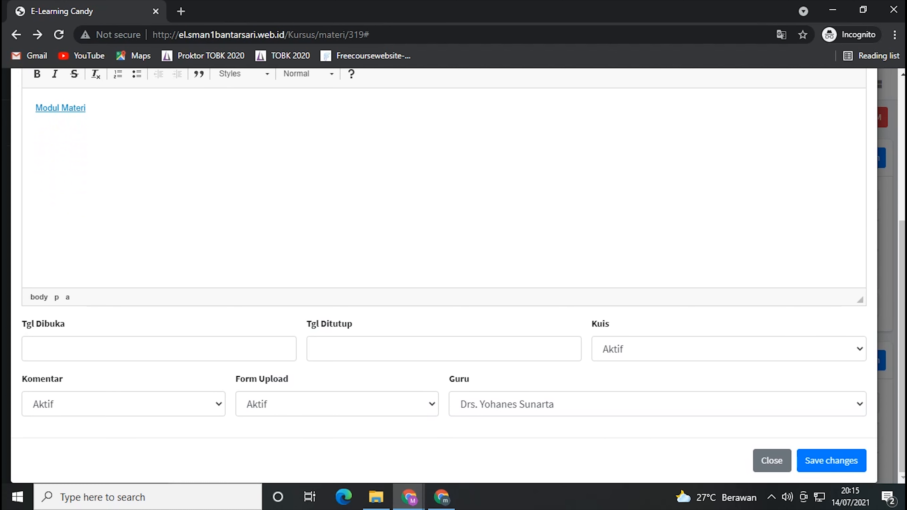
pyautogui.scroll(5, 446, 275)
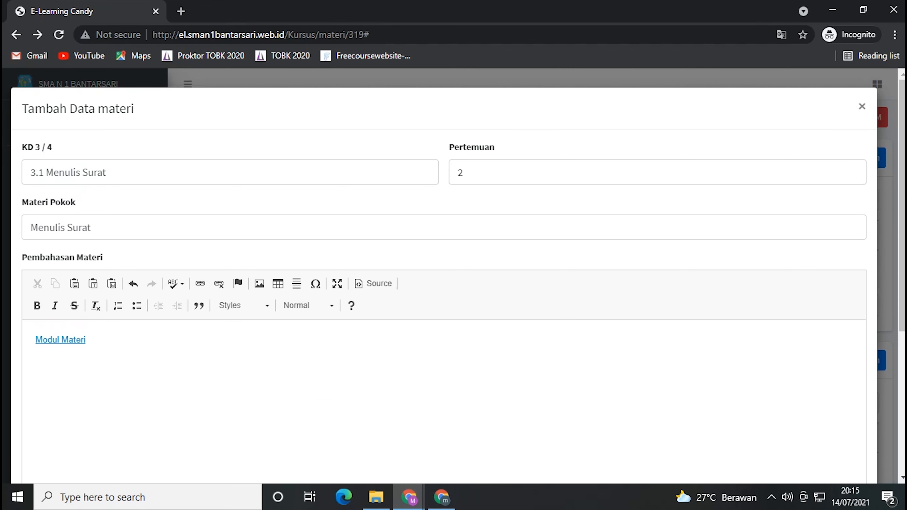
pyautogui.scroll(-5, 446, 275)
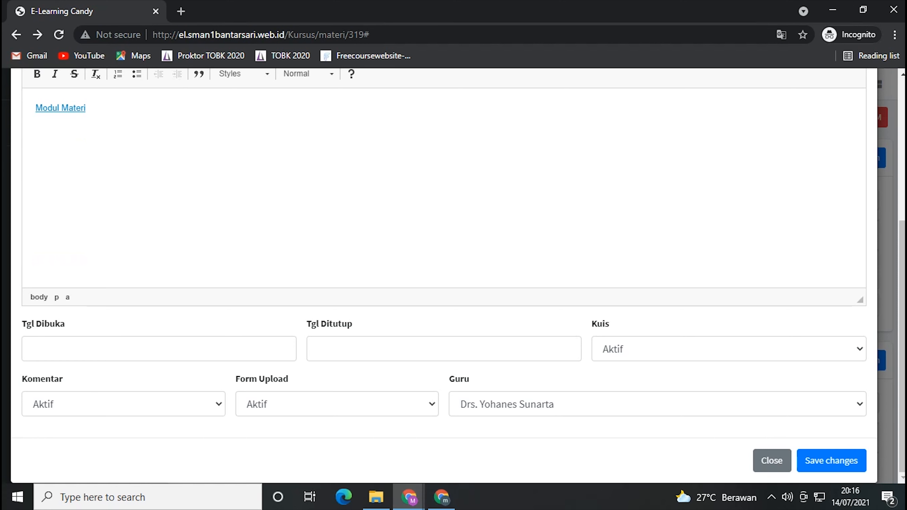
pyautogui.click(729, 349)
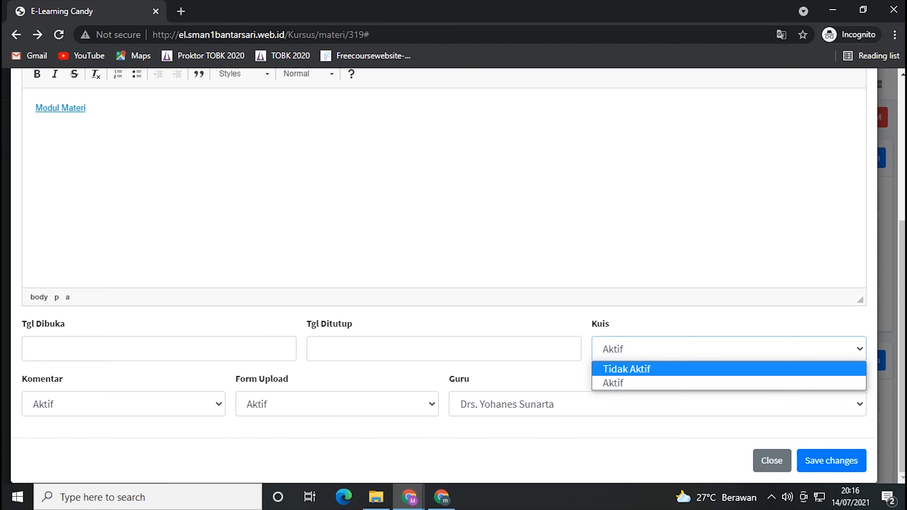
pyautogui.press('Return')
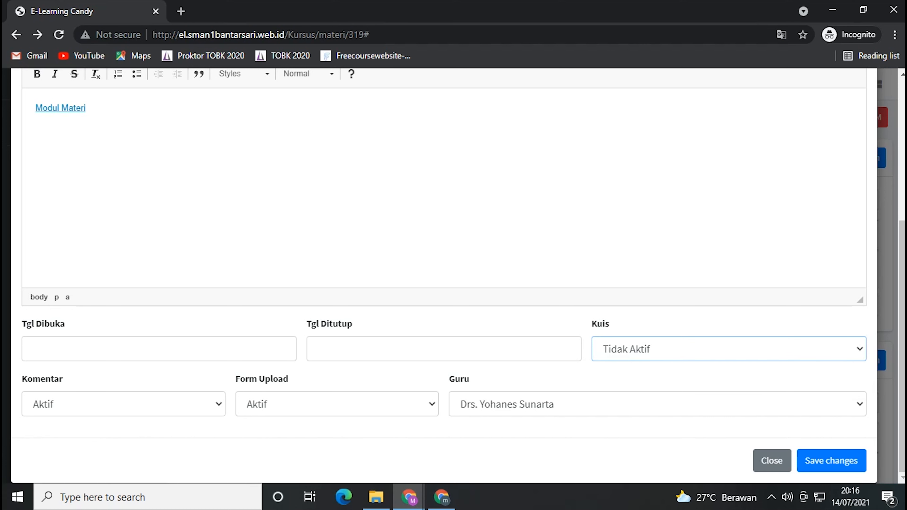
pyautogui.click(337, 404)
pyautogui.press('Up')
pyautogui.press('Return')
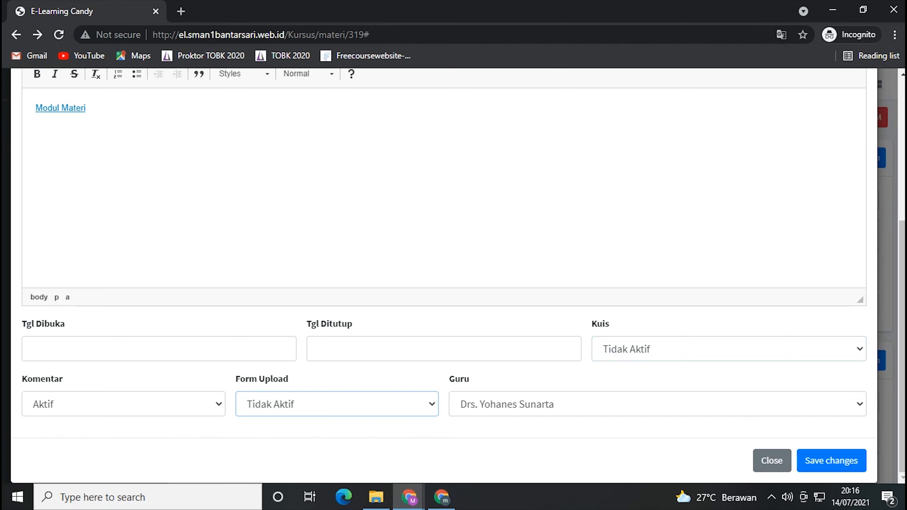
pyautogui.click(771, 460)
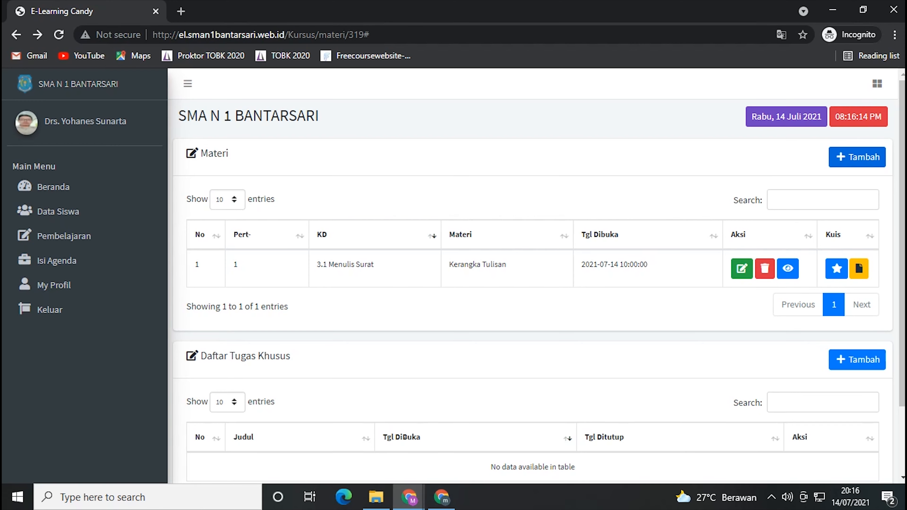
# - Start a new entry in Daftar Tugas Khusus titled "Remidial Tugas" with the description "Silahkan Untuk yang remidial di upload disini"
pyautogui.scroll(-3, 532, 275)
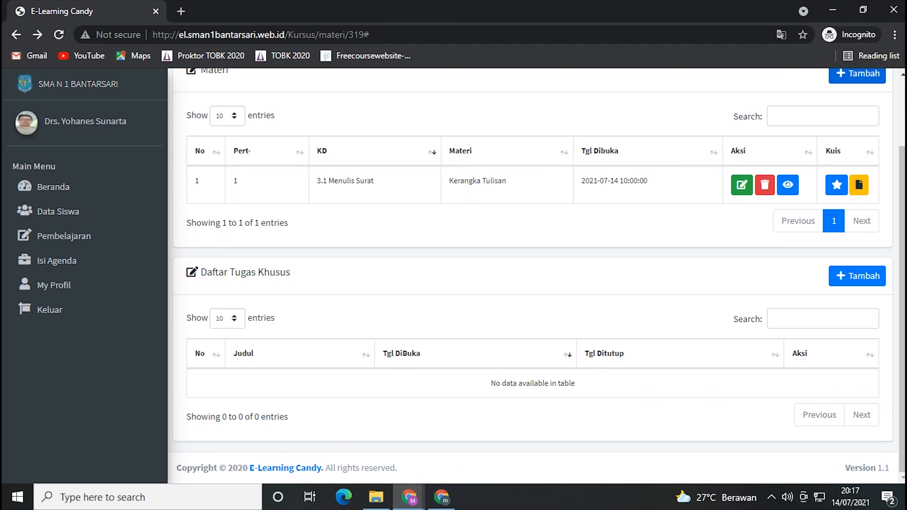
pyautogui.scroll(2, 536, 275)
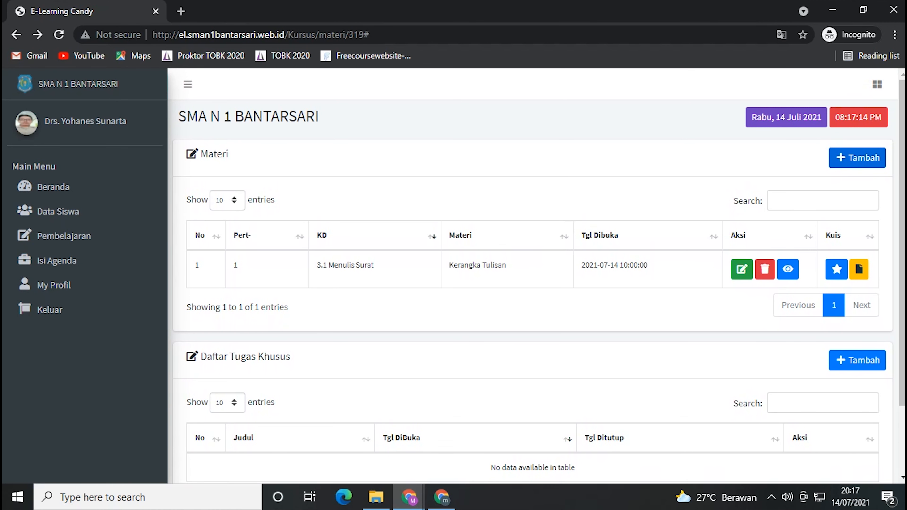
pyautogui.doubleClick(215, 154)
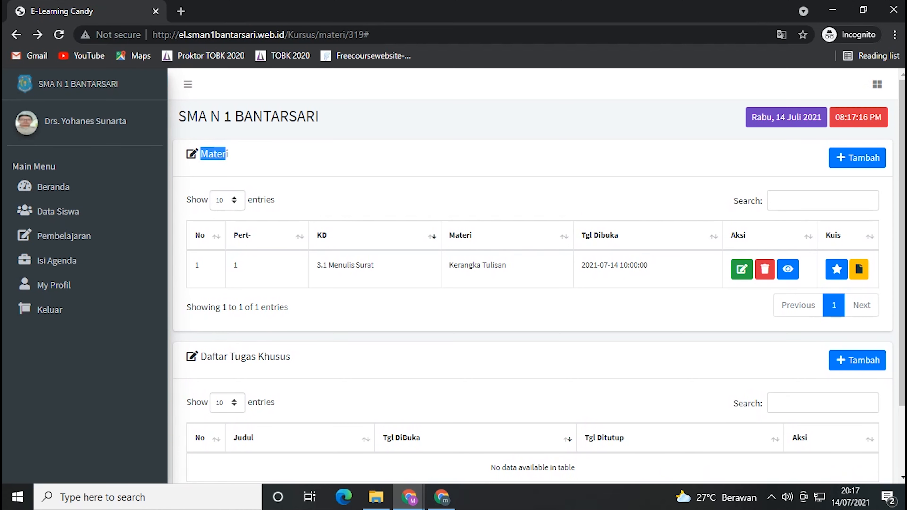
pyautogui.scroll(-2, 536, 275)
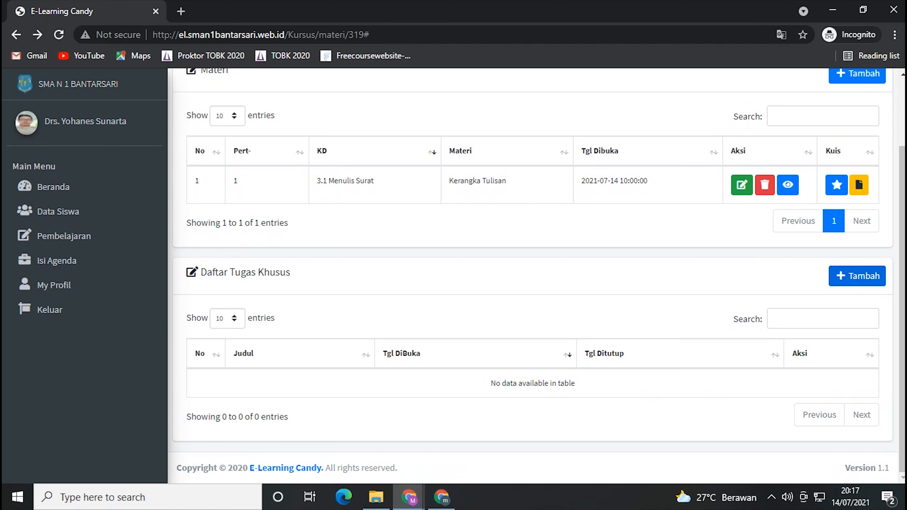
pyautogui.click(856, 276)
pyautogui.click(303, 173)
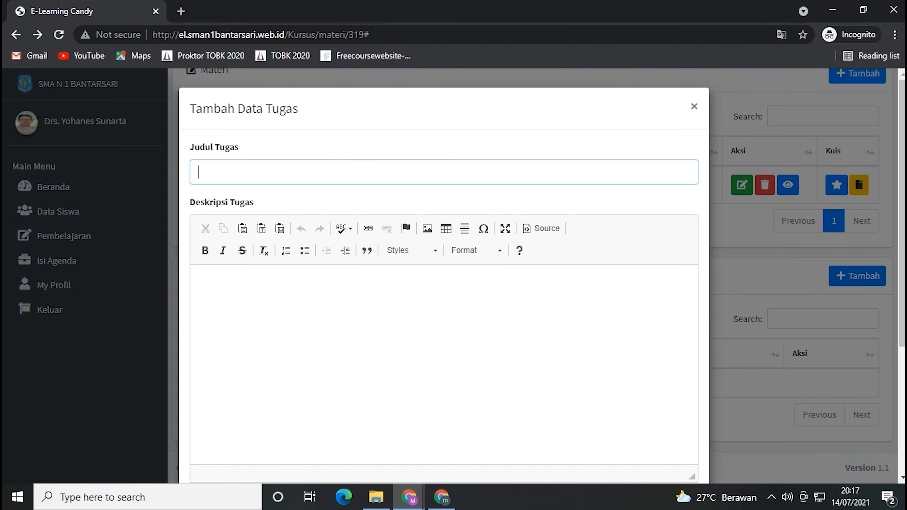
pyautogui.write('Remidial Tugas')
pyautogui.scroll(-3, 443, 275)
pyautogui.click(204, 151)
pyautogui.write('Silahkan Untuk yang remidial di upload disini')
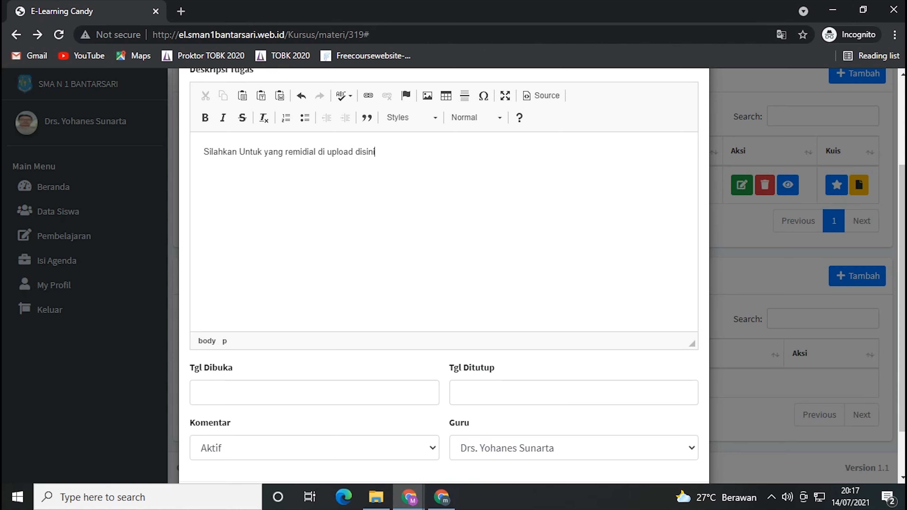
pyautogui.scroll(-2, 444, 275)
pyautogui.click(304, 330)
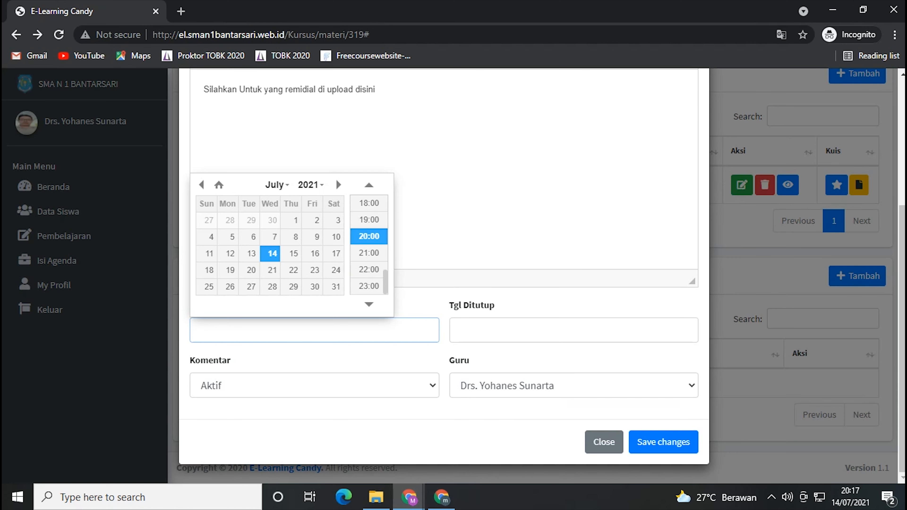
pyautogui.scroll(1, 369, 243)
pyautogui.scroll(5, 368, 243)
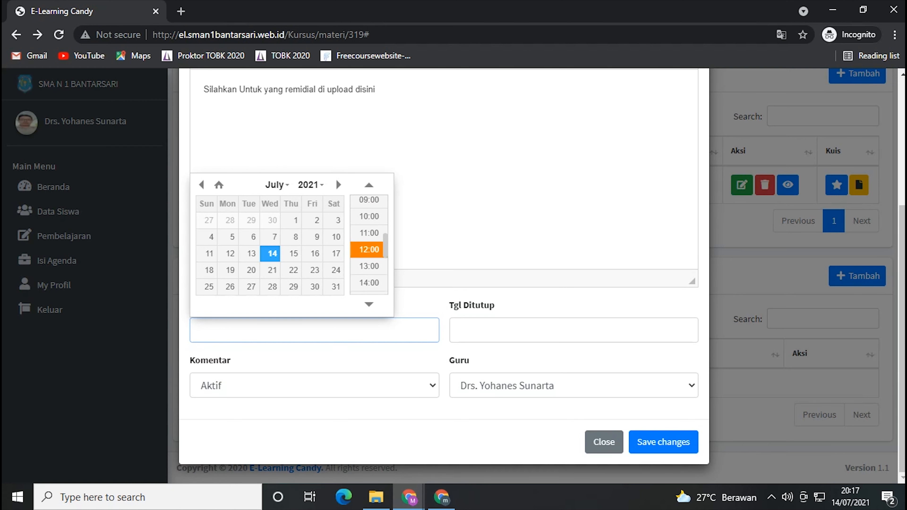
pyautogui.click(369, 217)
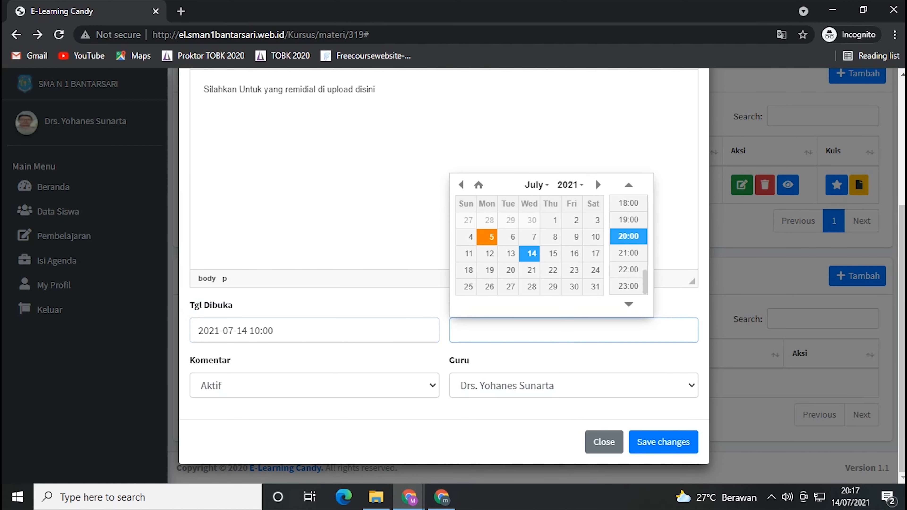
pyautogui.click(552, 253)
pyautogui.scroll(7, 628, 216)
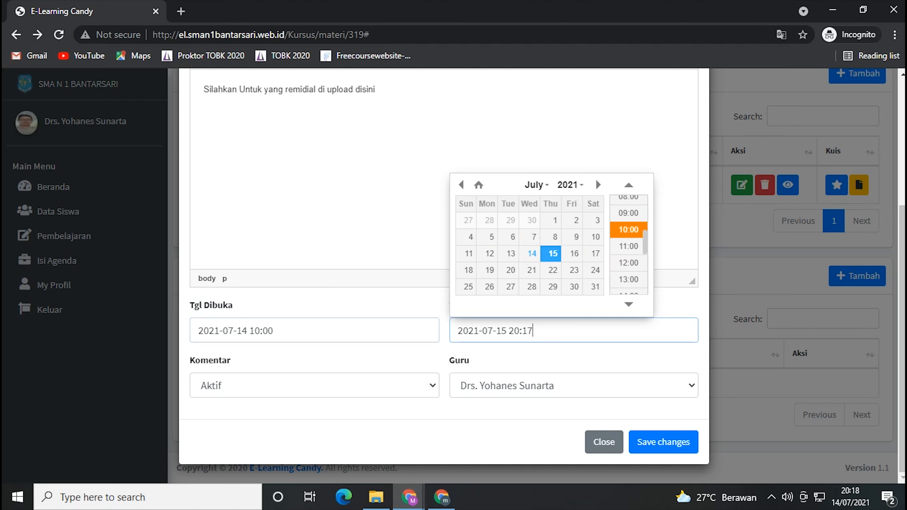
pyautogui.click(628, 229)
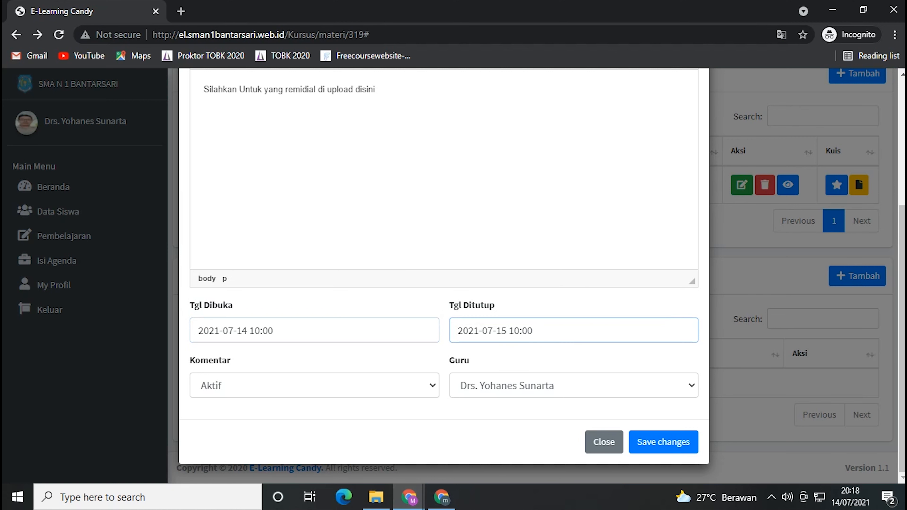
pyautogui.click(663, 443)
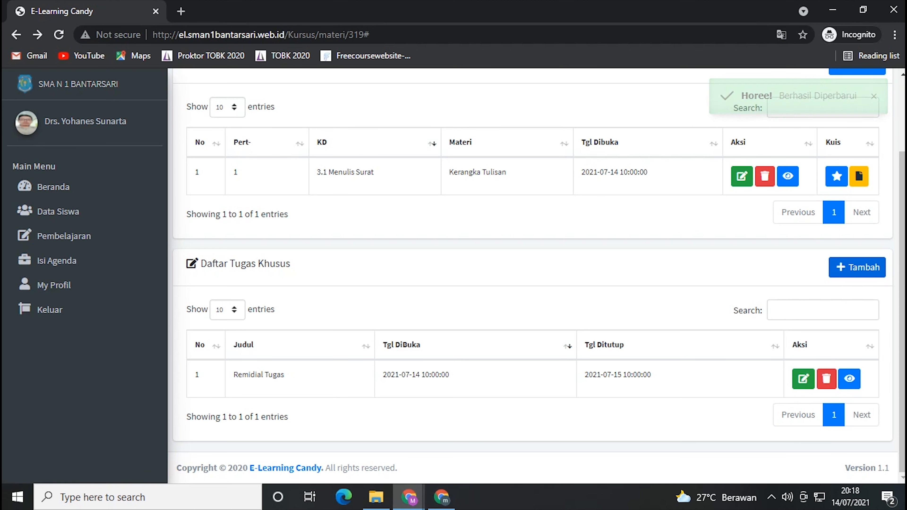
# - View the "Remidial Tugas" task and open its list of submitted answers
pyautogui.scroll(2, 536, 272)
pyautogui.scroll(-2, 826, 378)
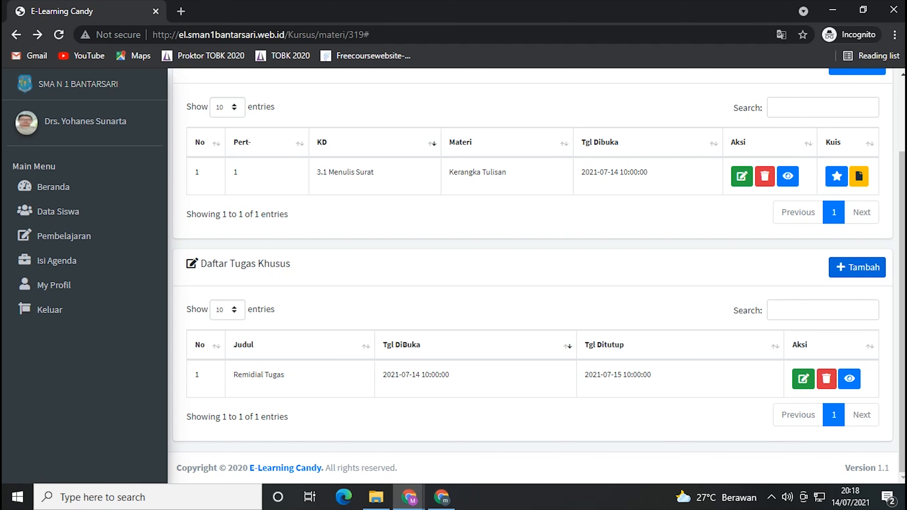
pyautogui.click(849, 378)
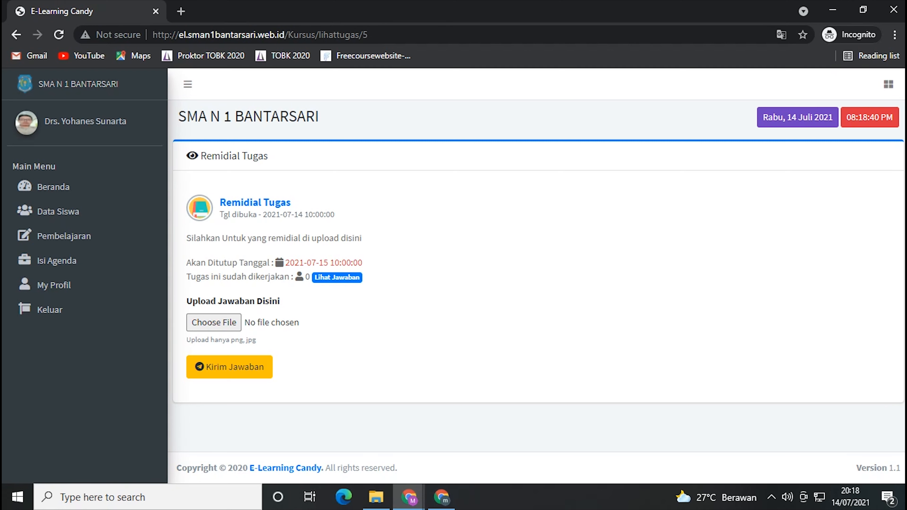
pyautogui.click(337, 277)
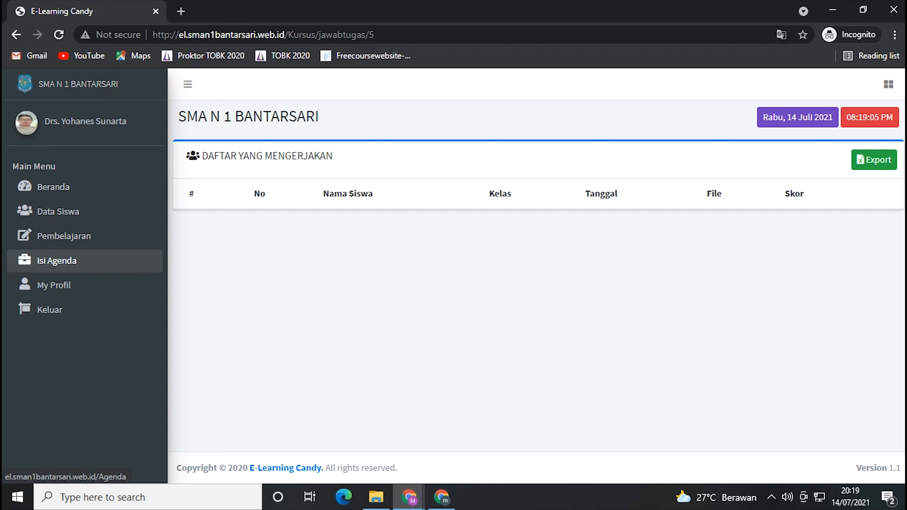
# - Go to the class XII BAHASA INDONESIA course, view the "Kerangka Tulisan" material, and open its list of submitted assignments
pyautogui.click(64, 236)
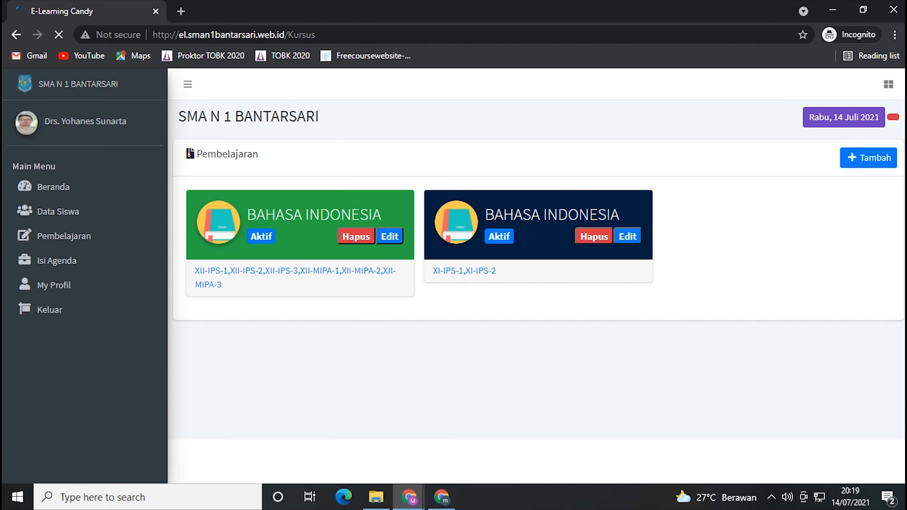
pyautogui.click(304, 222)
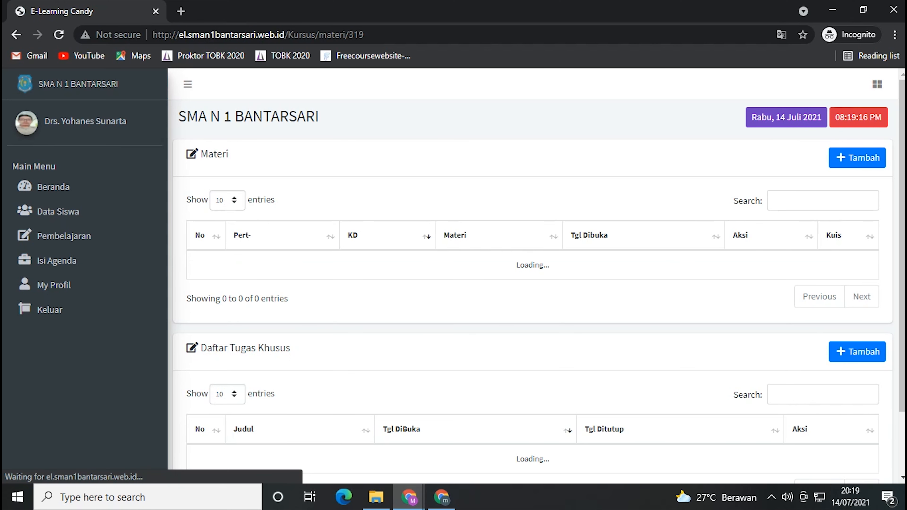
pyautogui.click(788, 269)
pyautogui.click(302, 160)
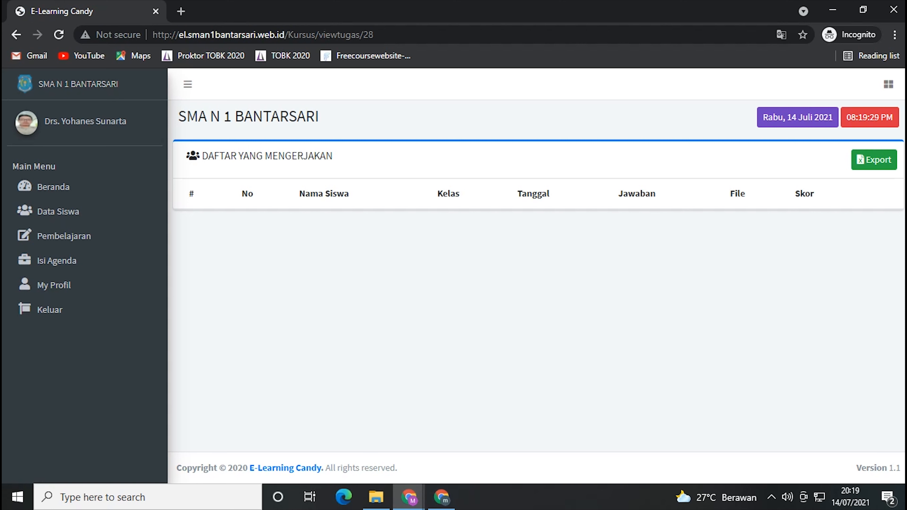
# - Go back to the "Kerangka Tulisan" material, examine its viewer list, and return to the class XII course's material page
pyautogui.click(16, 34)
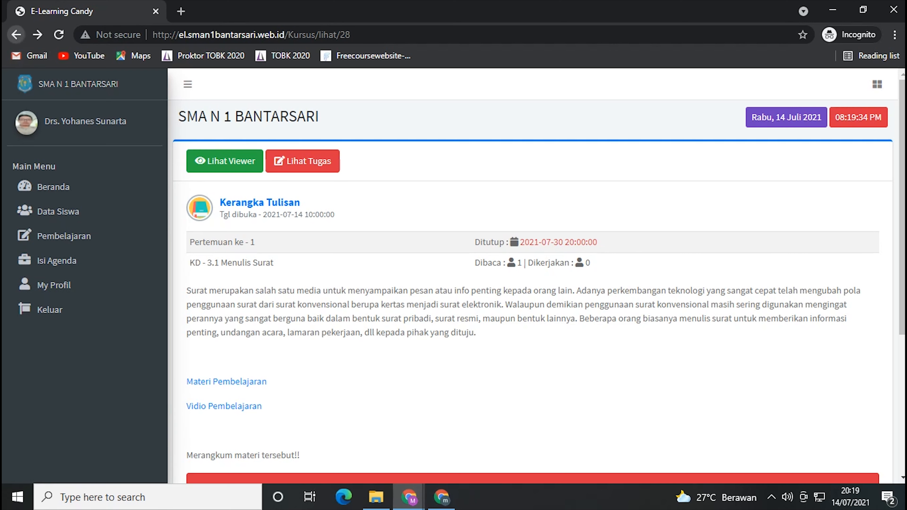
pyautogui.rightClick(16, 34)
pyautogui.press('Escape')
pyautogui.click(224, 161)
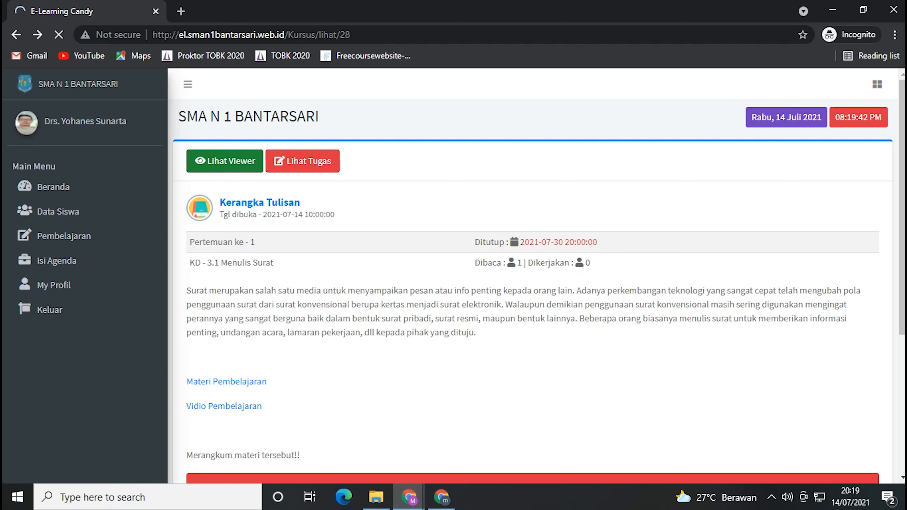
pyautogui.scroll(-5, 532, 275)
pyautogui.scroll(5, 532, 275)
pyautogui.click(225, 161)
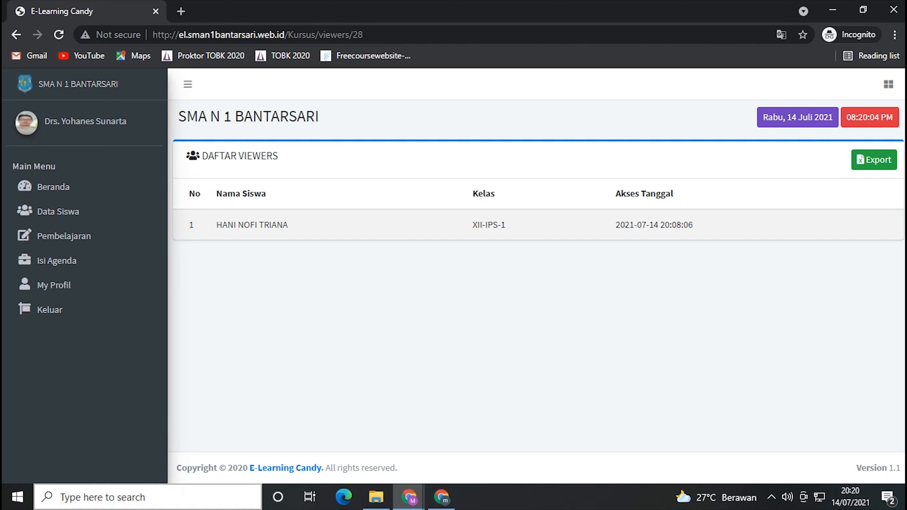
pyautogui.click(63, 236)
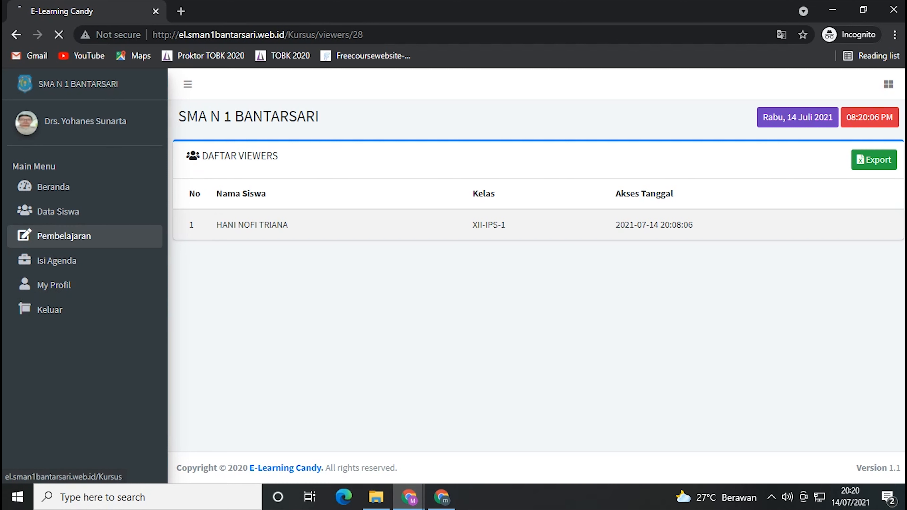
pyautogui.click(271, 271)
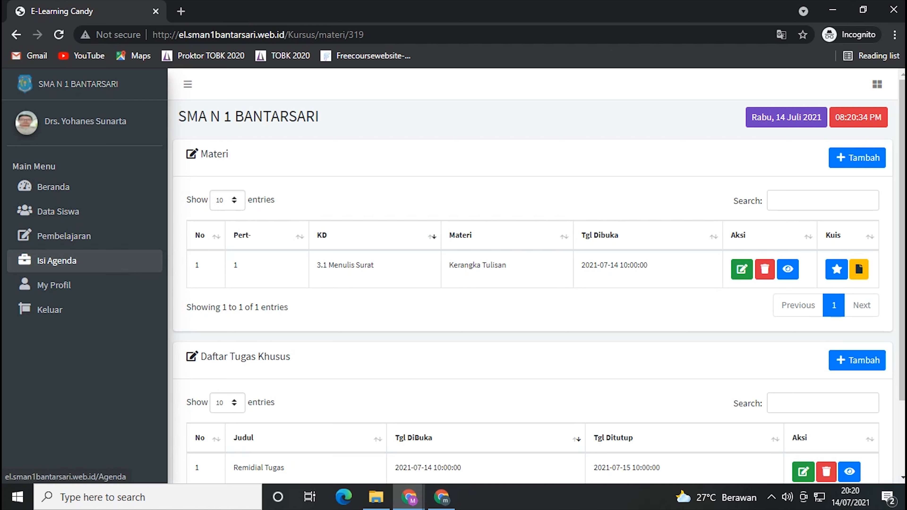
# - Start a new entry in the teaching agenda and select the first BAHASA INDONESIA course as Nama Pembelajaran
pyautogui.click(57, 261)
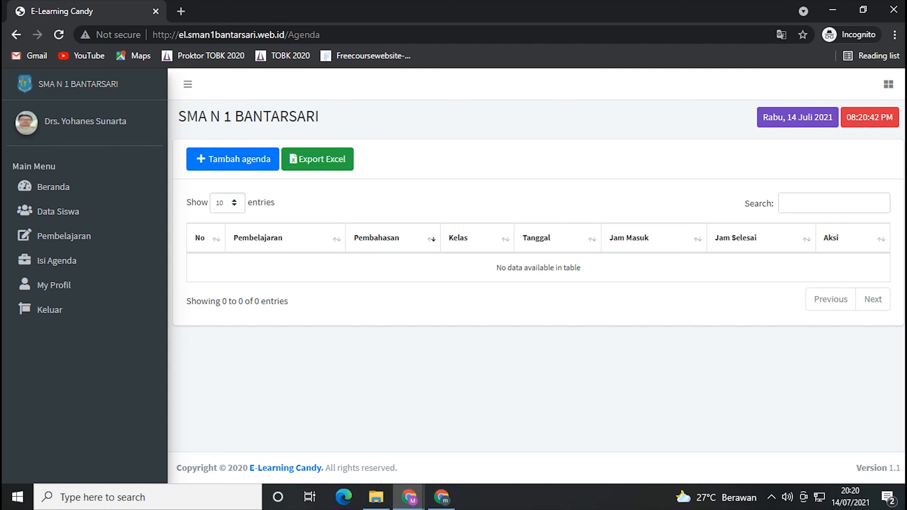
pyautogui.click(232, 159)
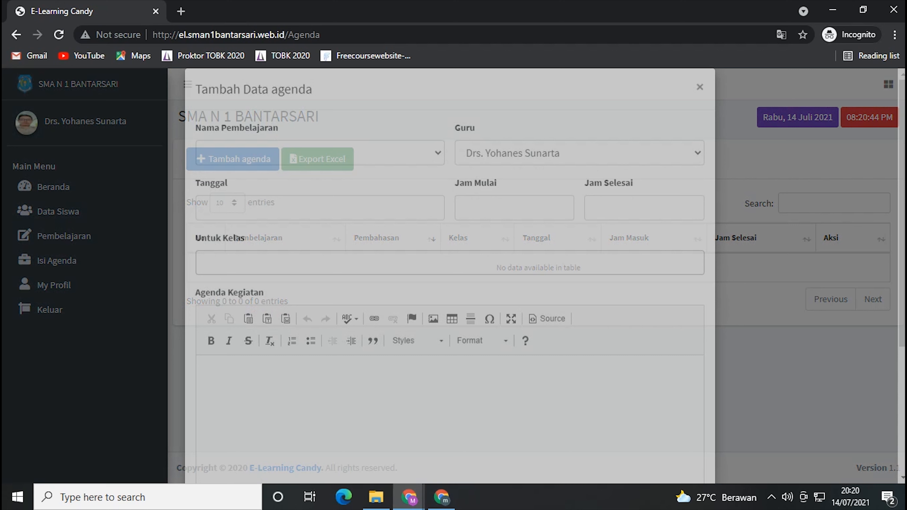
pyautogui.click(320, 172)
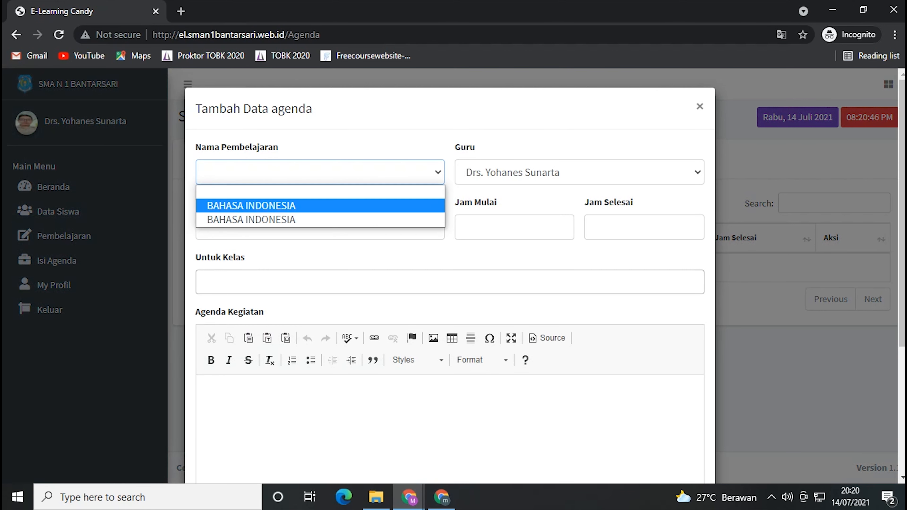
pyautogui.click(320, 205)
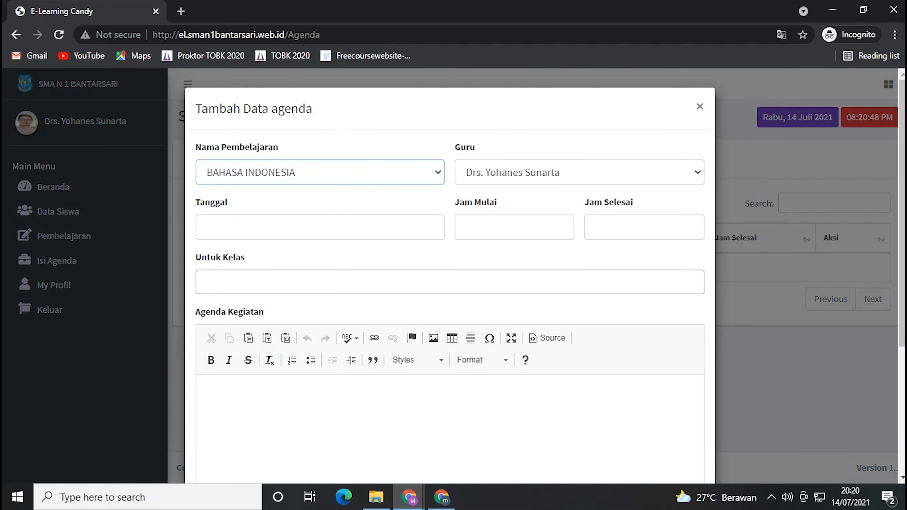
# - Set the agenda's Tanggal to 2021-07-14, Jam Mulai to 10:00 and Jam Selesai to 14:00
pyautogui.click(320, 227)
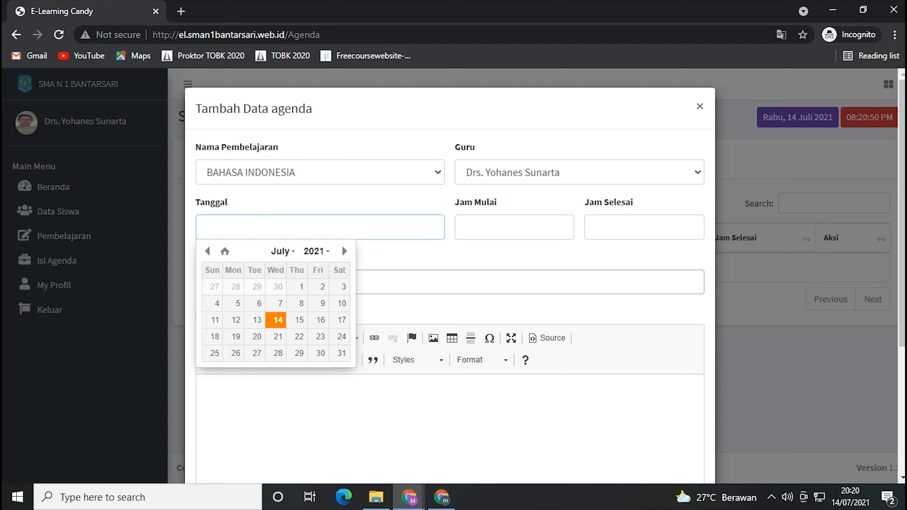
pyautogui.click(275, 320)
pyautogui.click(514, 227)
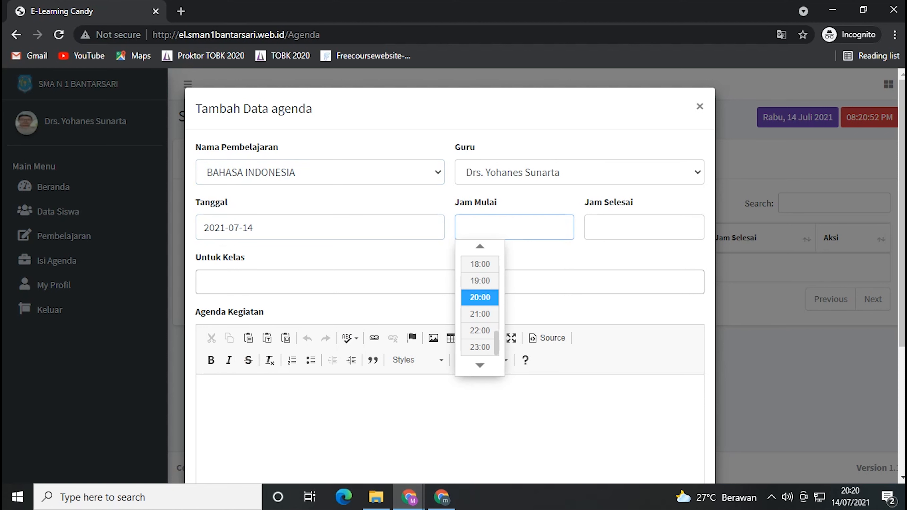
pyautogui.write('10')
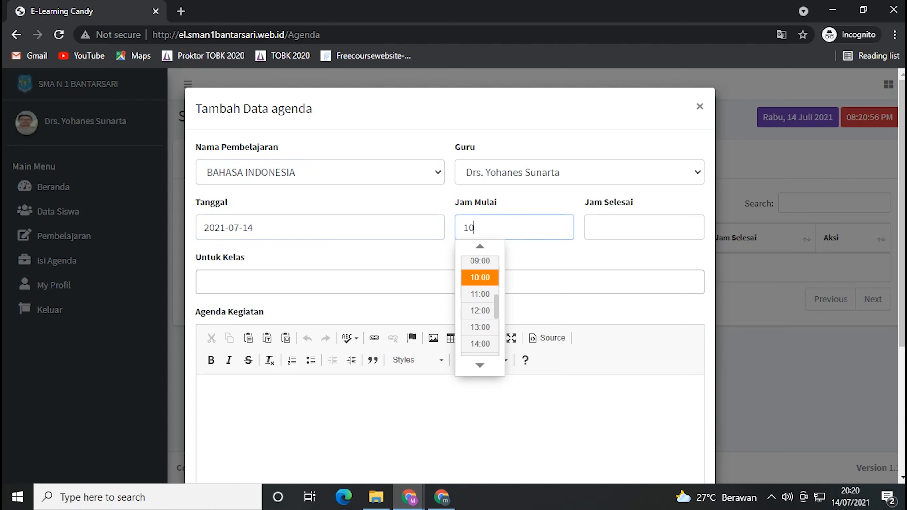
pyautogui.click(480, 277)
pyautogui.click(609, 228)
pyautogui.scroll(1, 608, 294)
pyautogui.scroll(4, 609, 303)
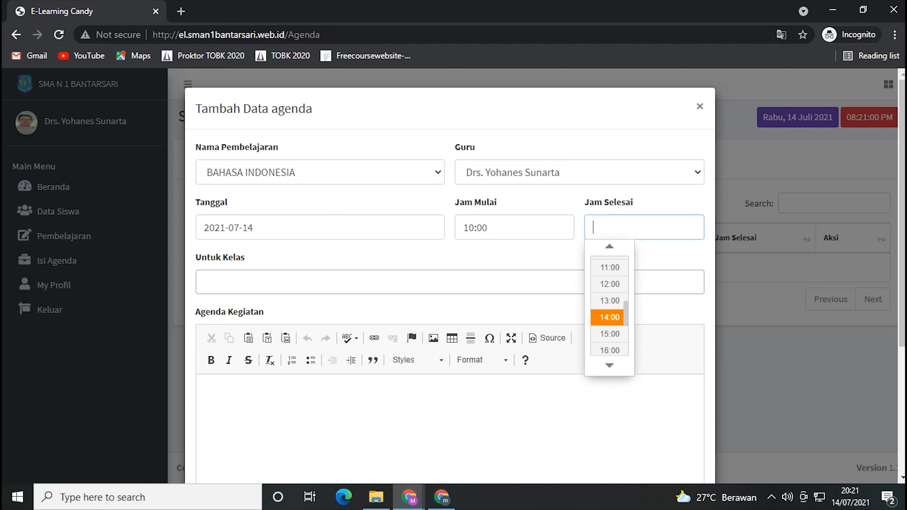
pyautogui.click(609, 317)
# - Assign the agenda to classes XII-IPS-1, XII-IPS-2, XII-IPS-3, XII-MIPA-1, XII-MIPA-2 and XII-MIPA-3 under Untuk Kelas
pyautogui.click(449, 281)
pyautogui.scroll(-6, 445, 361)
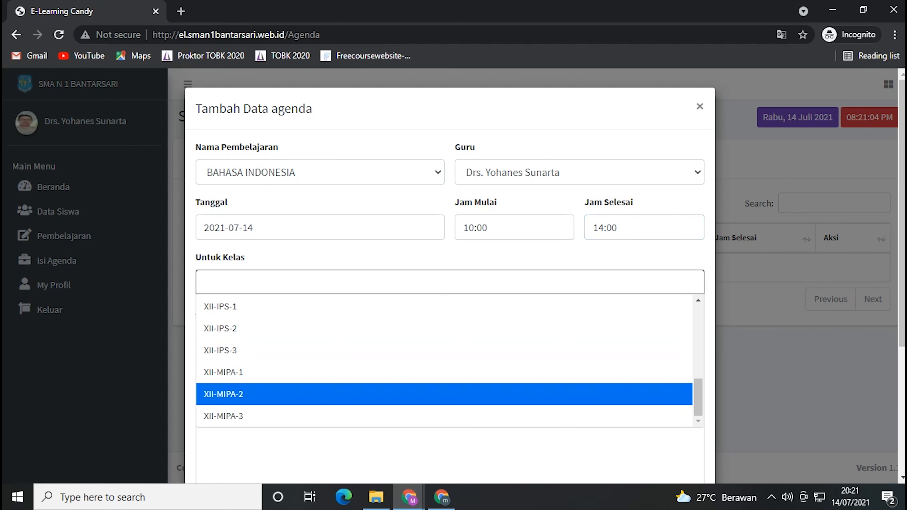
pyautogui.click(443, 307)
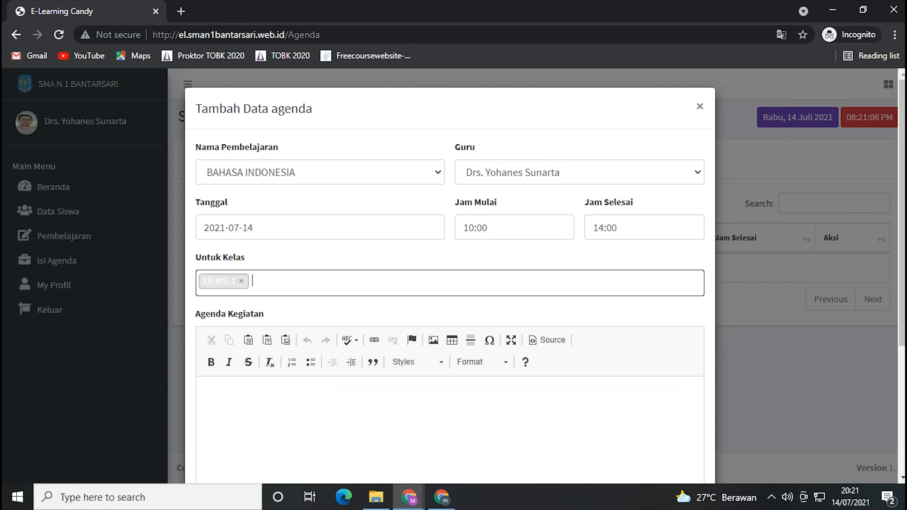
pyautogui.click(444, 283)
pyautogui.click(444, 352)
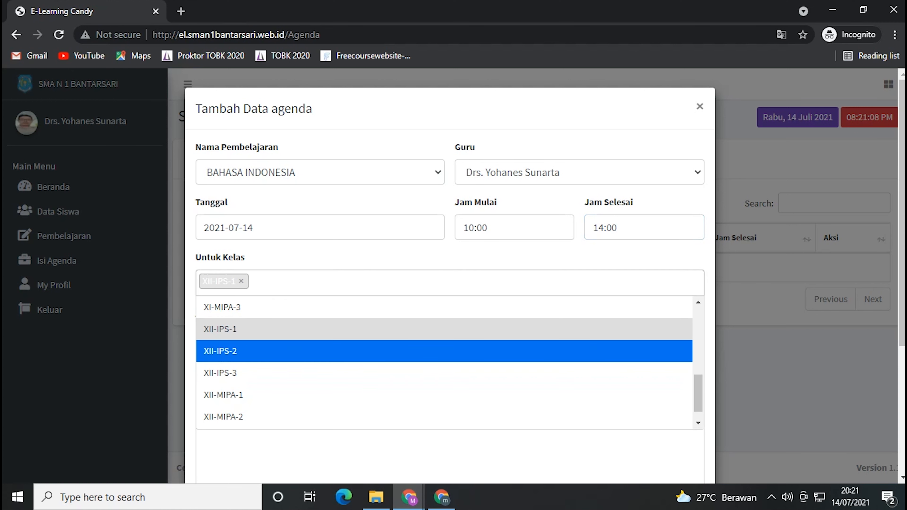
pyautogui.click(323, 282)
pyautogui.click(303, 352)
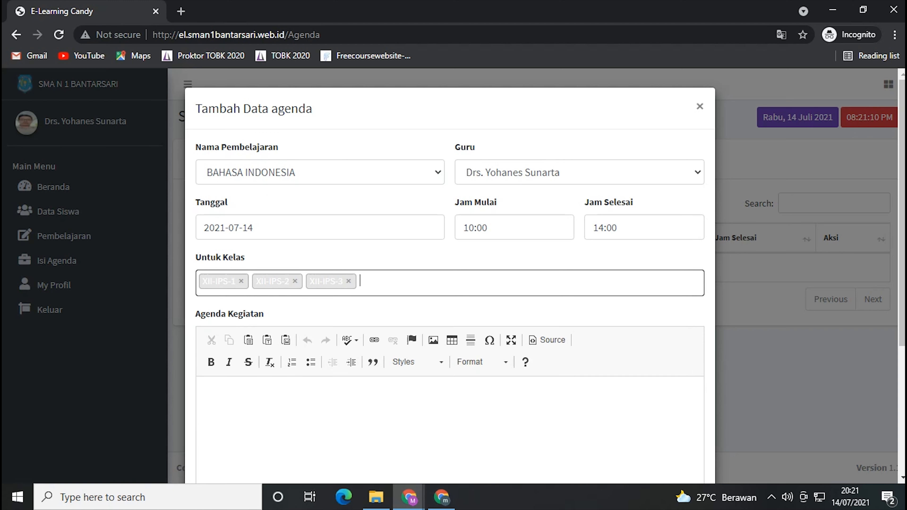
pyautogui.click(444, 282)
pyautogui.click(444, 374)
pyautogui.click(444, 283)
pyautogui.click(444, 373)
pyautogui.click(507, 283)
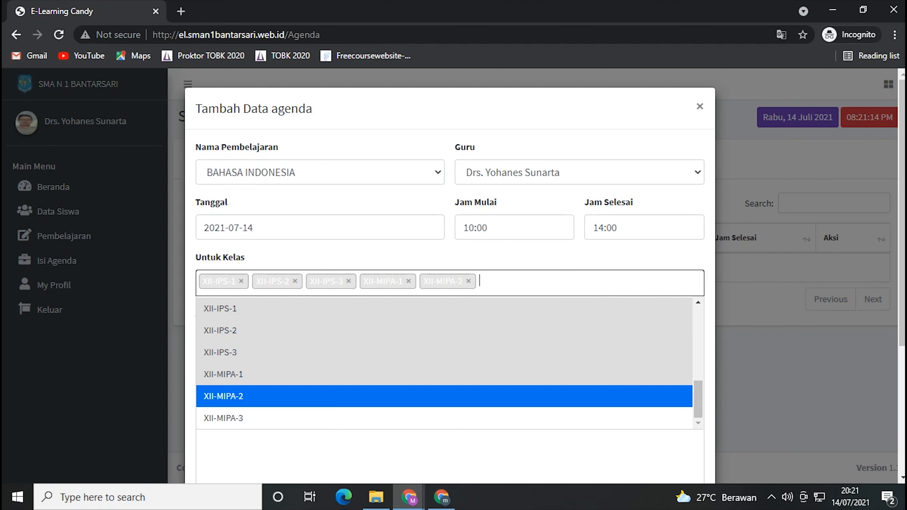
pyautogui.click(373, 418)
# - Enter "Menulis Surat" as the Agenda Kegiatan and save the agenda entry
pyautogui.scroll(-4, 372, 362)
pyautogui.click(373, 336)
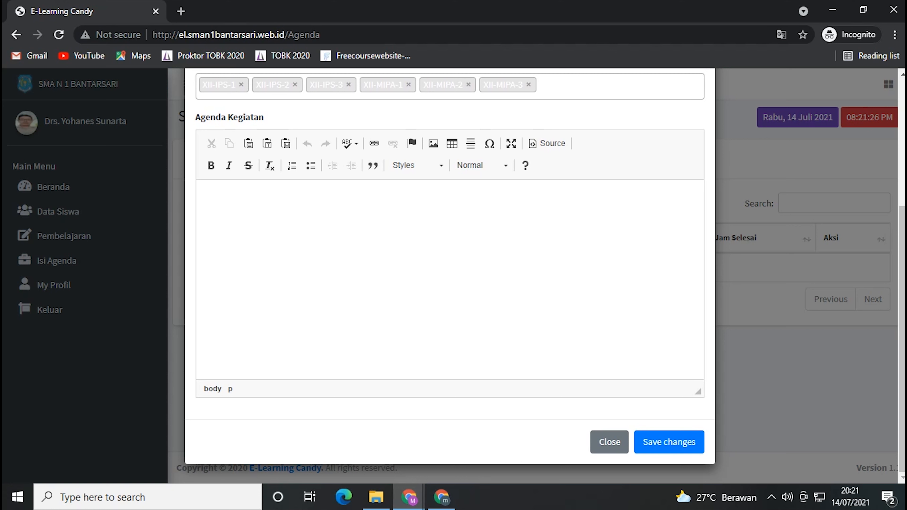
pyautogui.write('Menulis Surat')
pyautogui.click(669, 442)
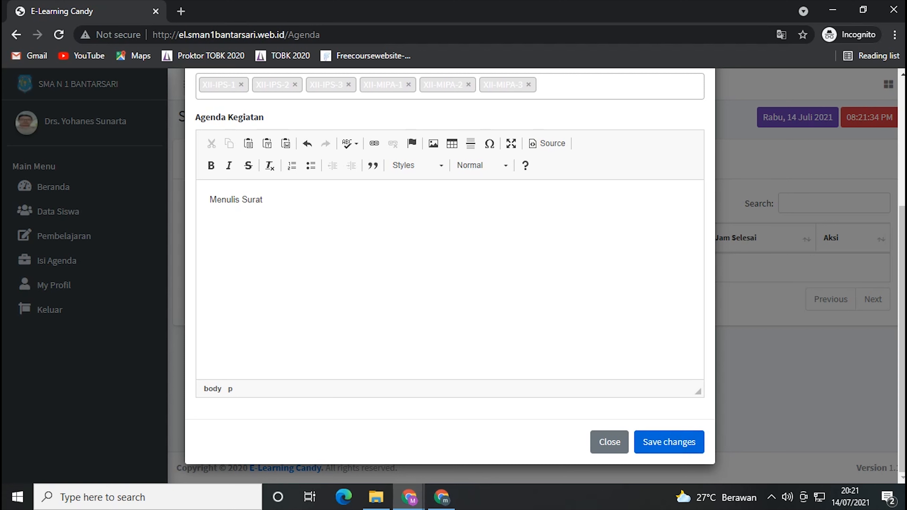